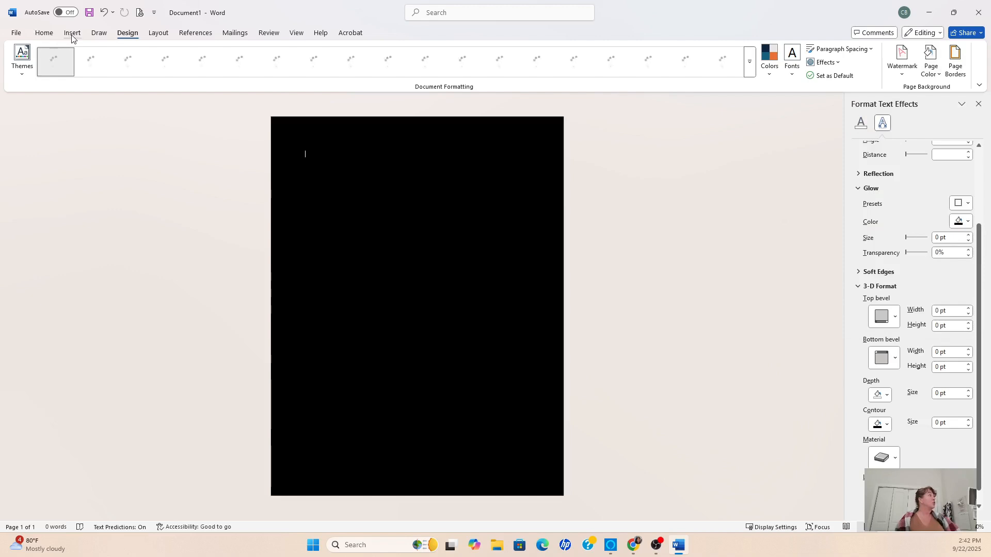
# - Insert a WordArt title on the black page using the light blue outlined style from the second row of styles
pyautogui.click(72, 34)
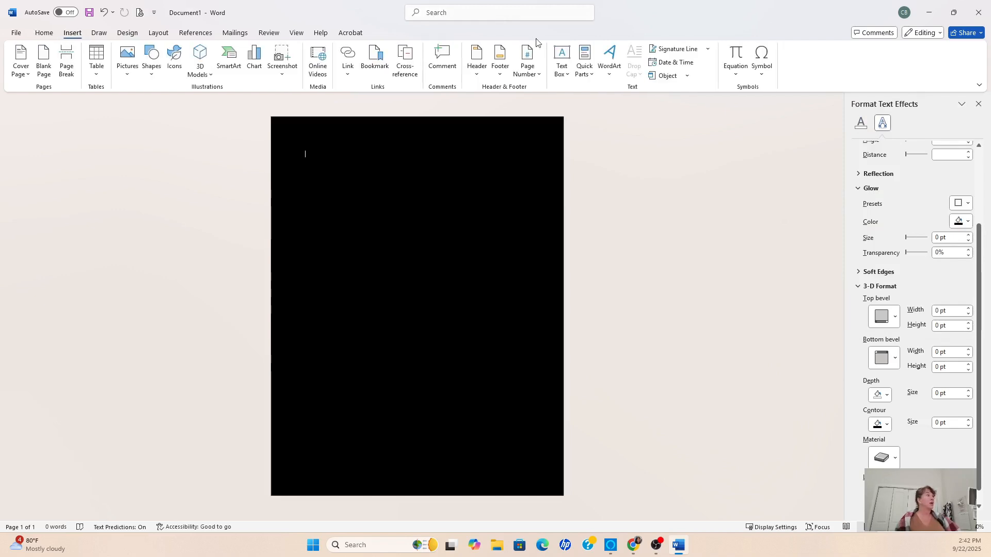
pyautogui.click(609, 73)
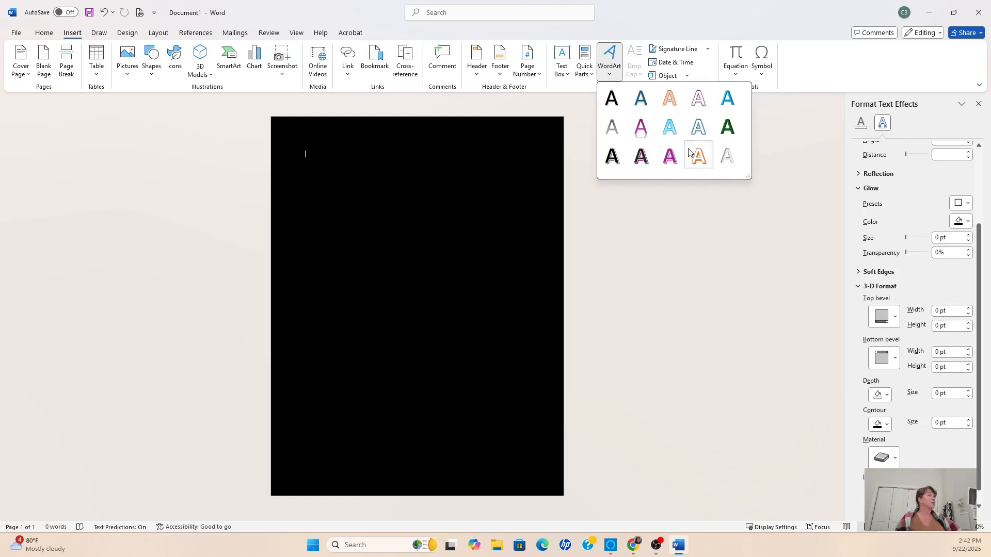
pyautogui.click(671, 125)
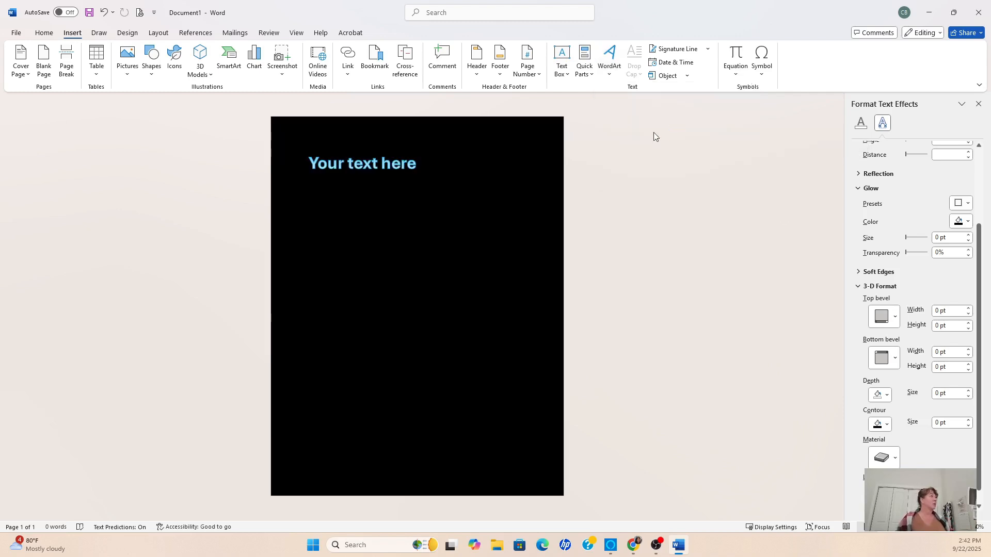
# - Replace the WordArt placeholder text with "Our Practice Flyer" and widen its box to about 6.51"
pyautogui.click(396, 165)
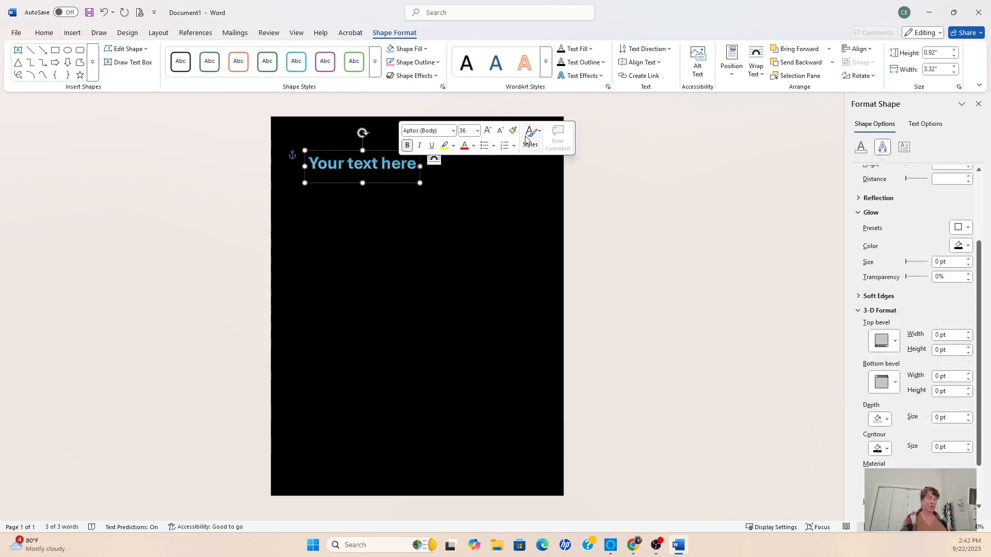
pyautogui.write('Our P')
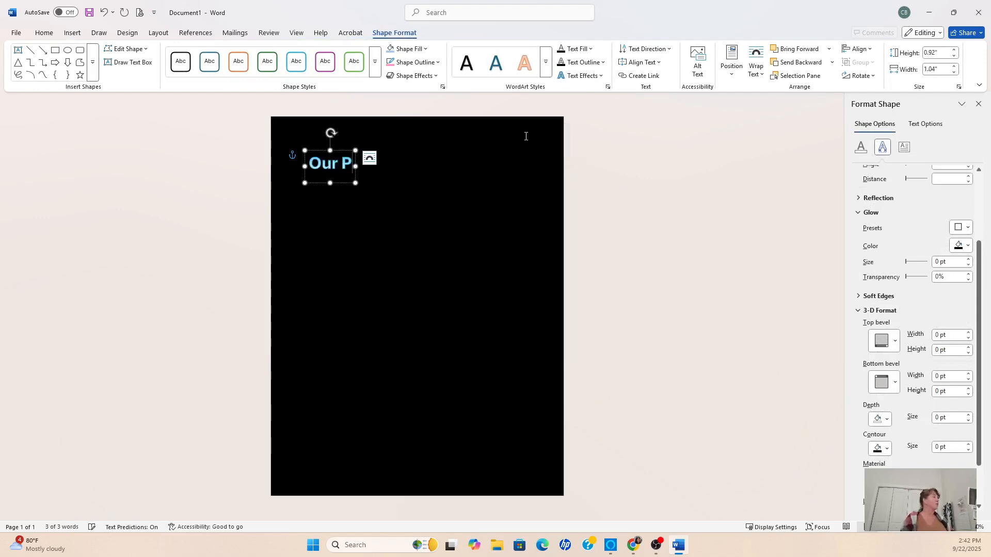
pyautogui.write('ractive F')
pyautogui.press('BackSpace')
pyautogui.press('BackSpace')
pyautogui.press('BackSpace')
pyautogui.press('BackSpace')
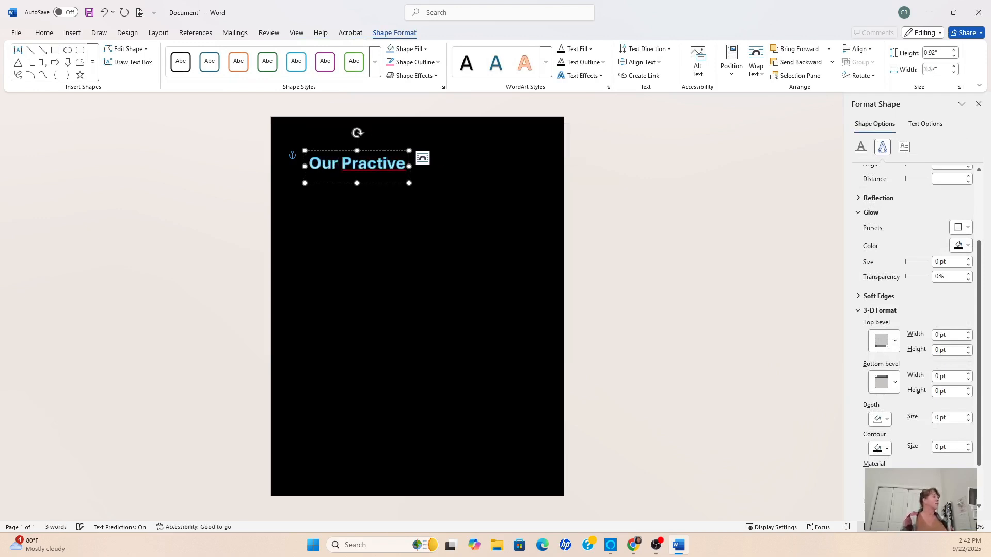
pyautogui.write('cd')
pyautogui.press('BackSpace')
pyautogui.write('e Flyer')
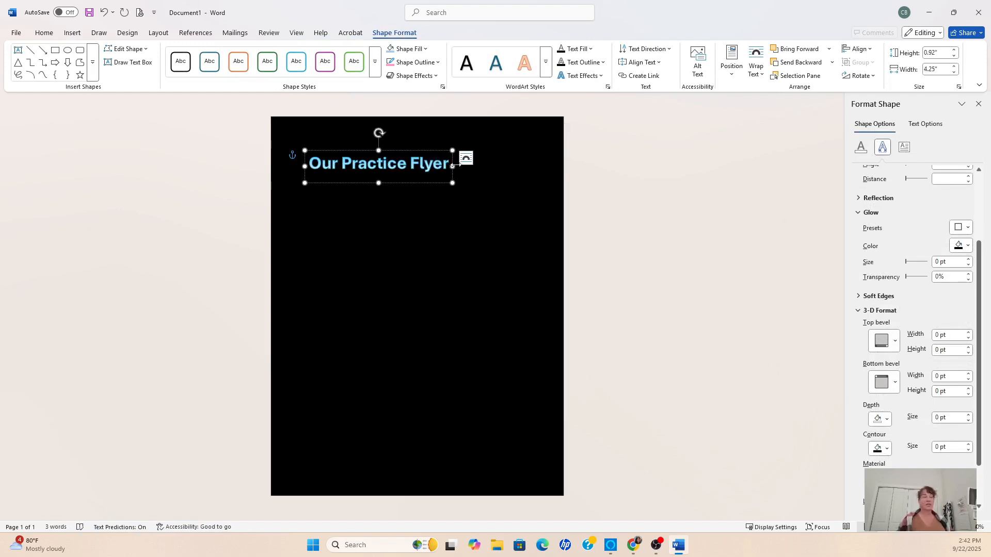
pyautogui.moveTo(453, 166); pyautogui.dragTo(534, 163)
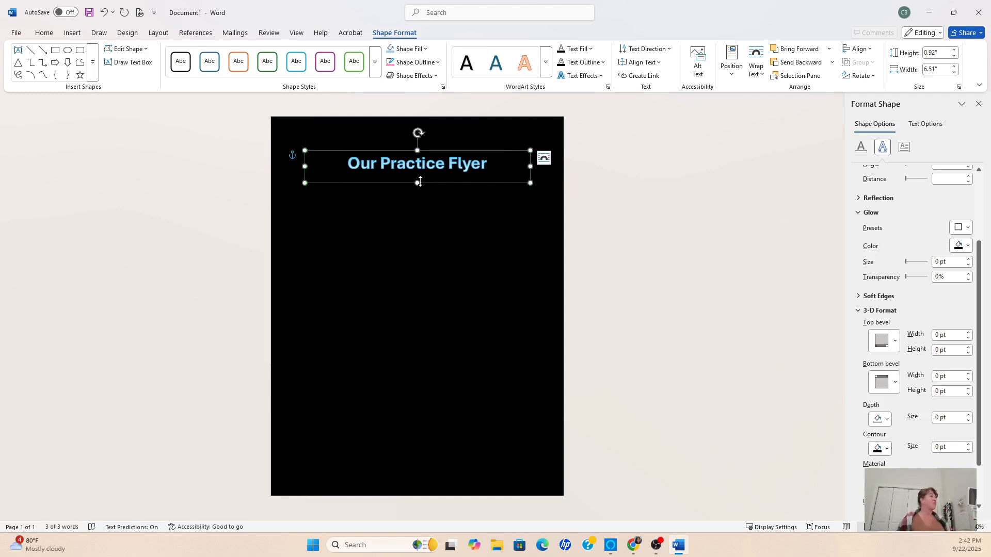
# - Change the text fill of the whole "Our Practice Flyer" title to the light gray theme color
pyautogui.doubleClick(418, 165)
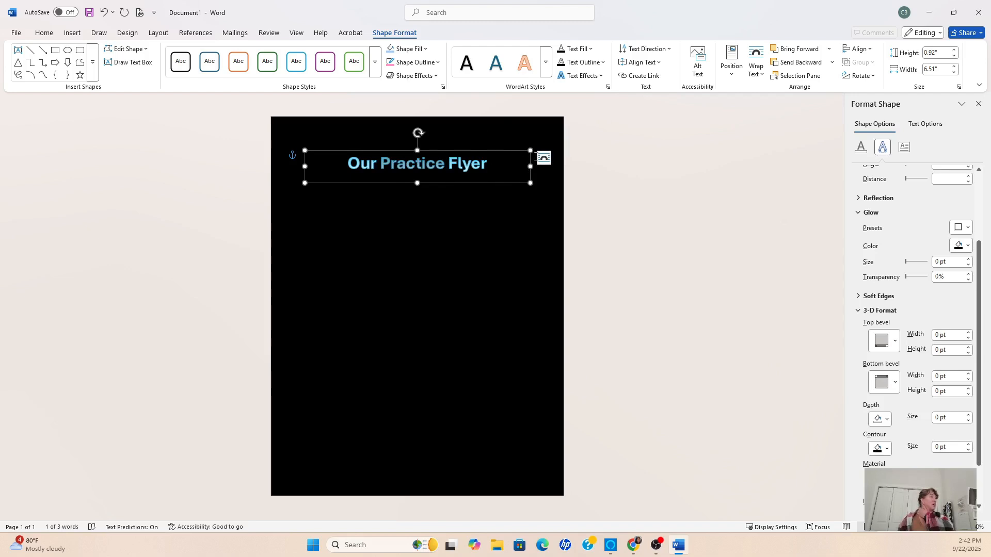
pyautogui.click(591, 49)
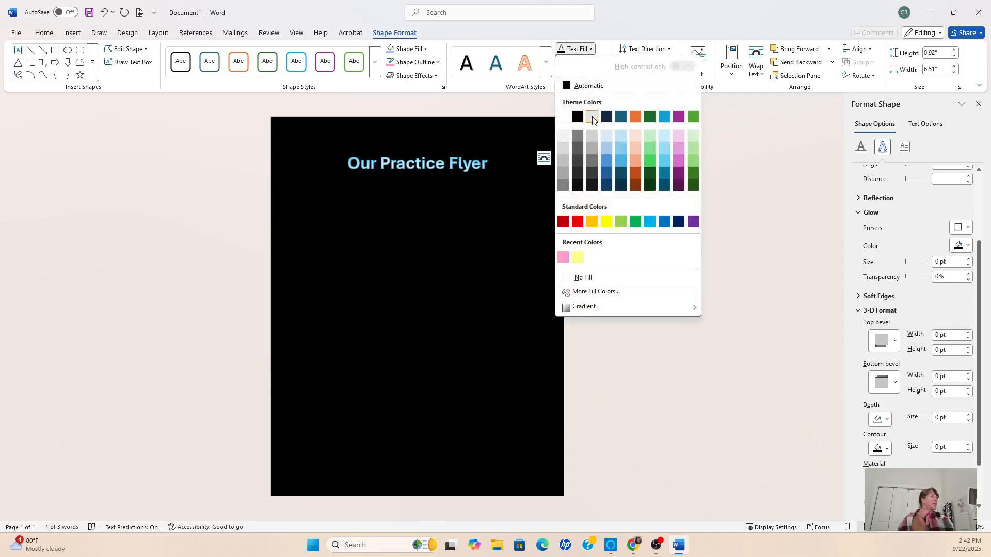
pyautogui.click(388, 165)
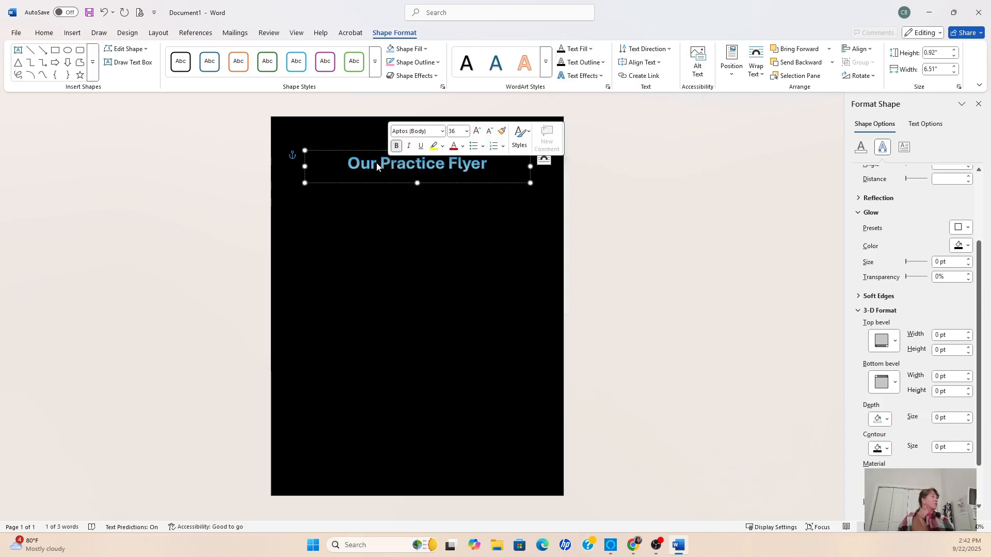
pyautogui.click(350, 163)
pyautogui.moveTo(350, 163); pyautogui.dragTo(503, 162)
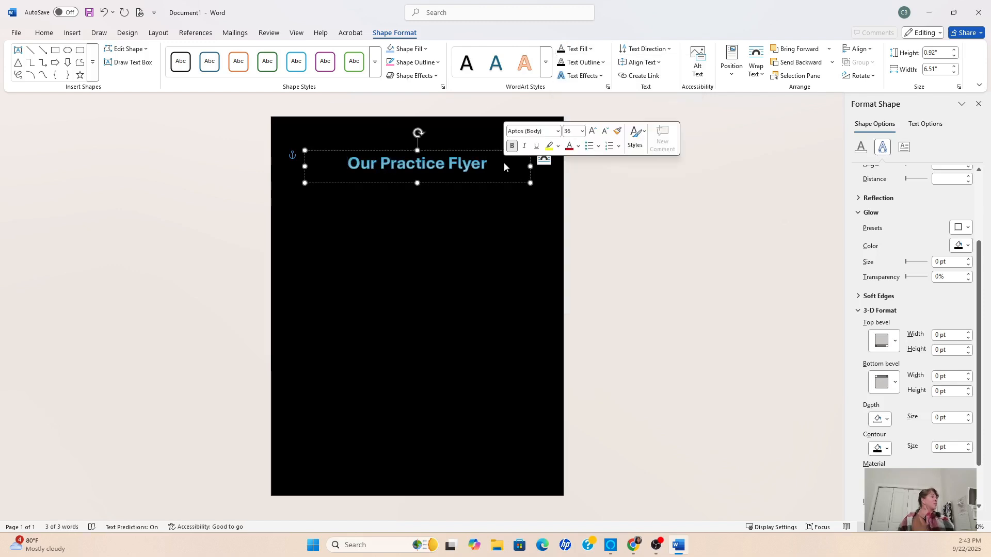
pyautogui.click(592, 50)
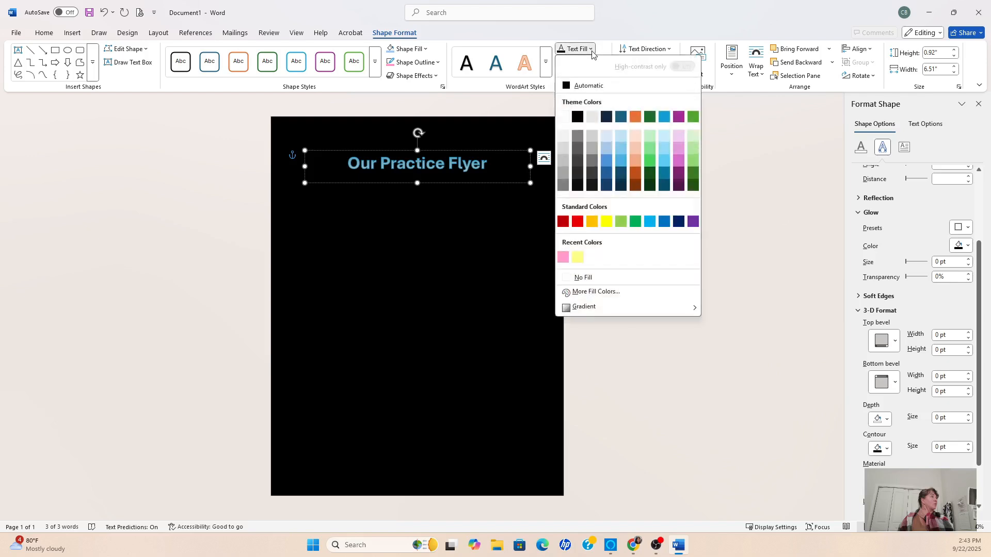
pyautogui.click(592, 117)
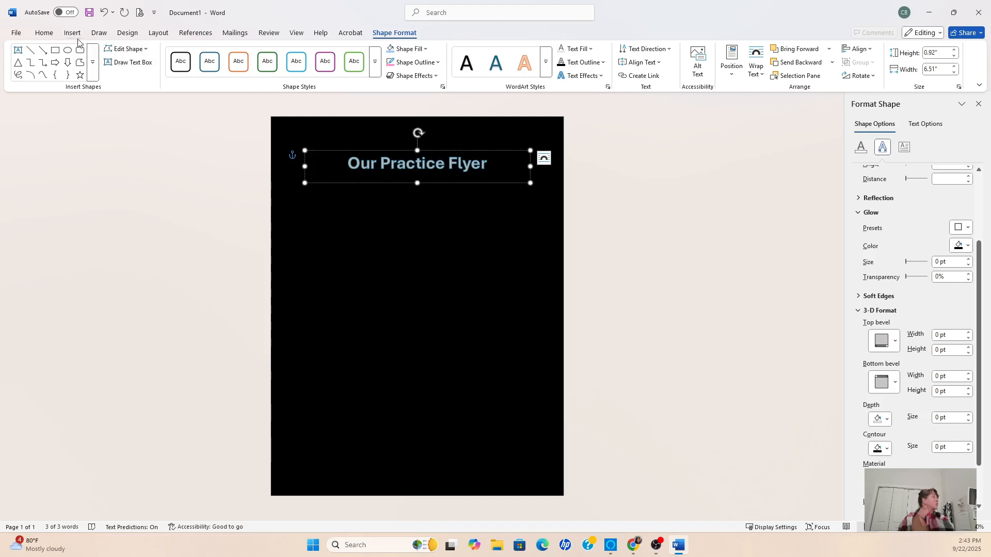
# - Set the title's font size to 48
pyautogui.click(43, 33)
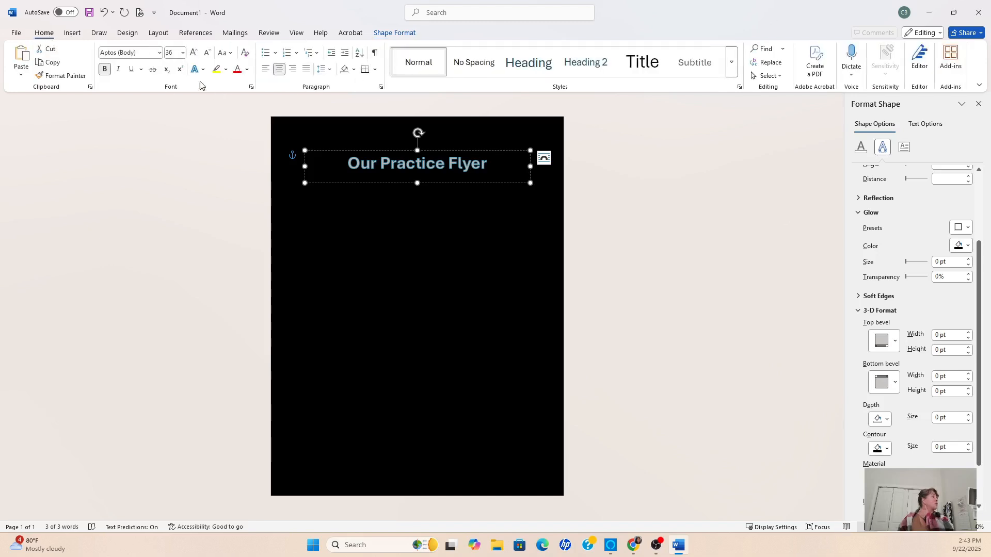
pyautogui.click(183, 53)
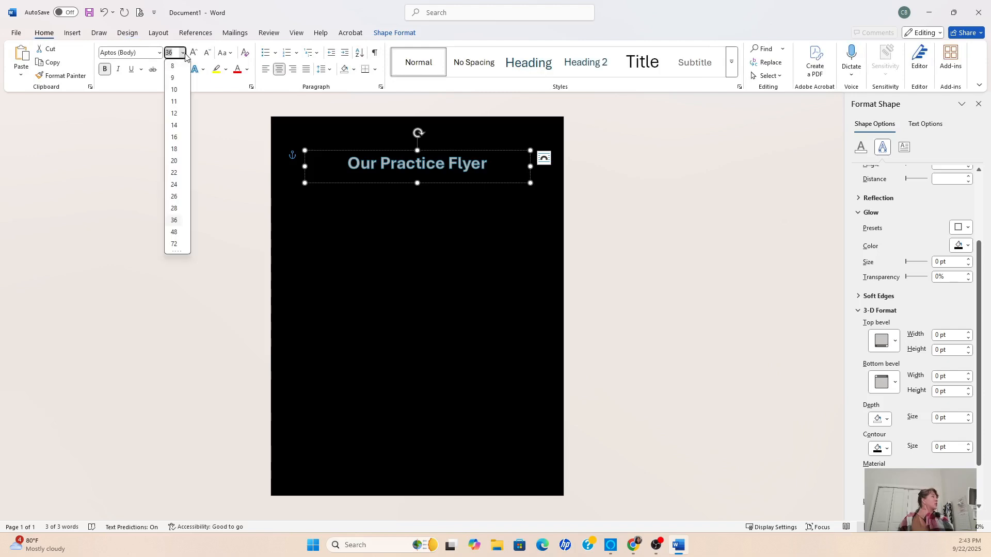
pyautogui.click(174, 233)
pyautogui.click(174, 237)
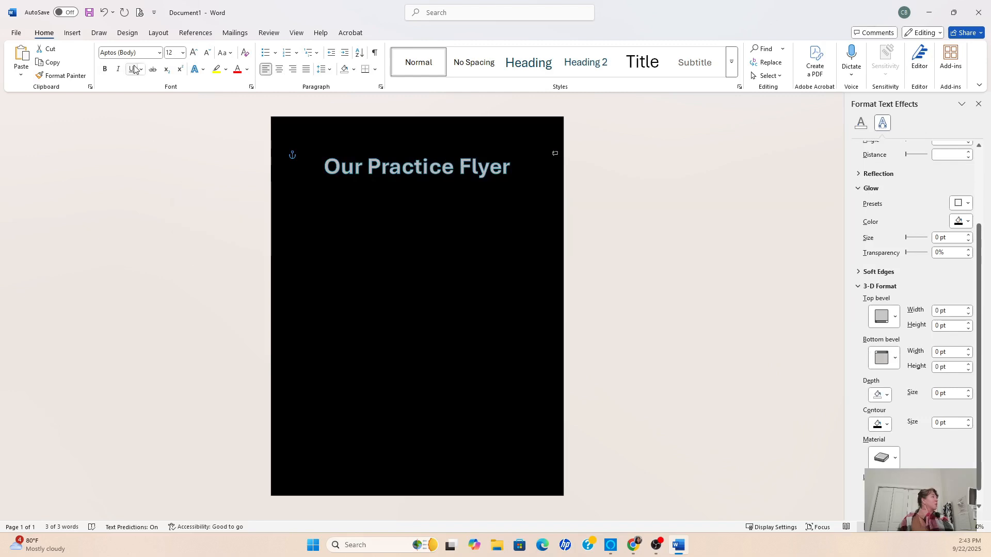
pyautogui.click(183, 53)
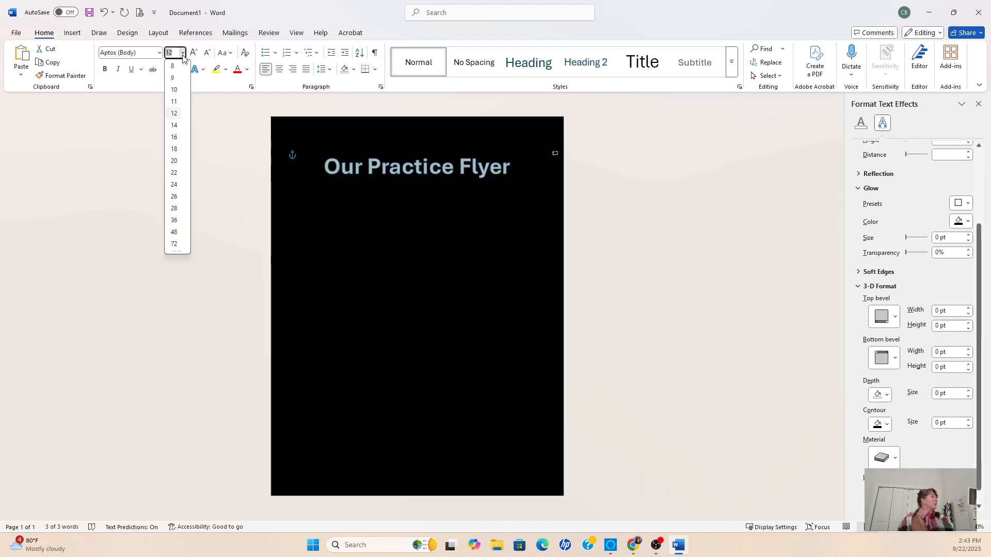
pyautogui.click(174, 233)
# - Reselect the WordArt title text and try a font size of 60
pyautogui.click(347, 149)
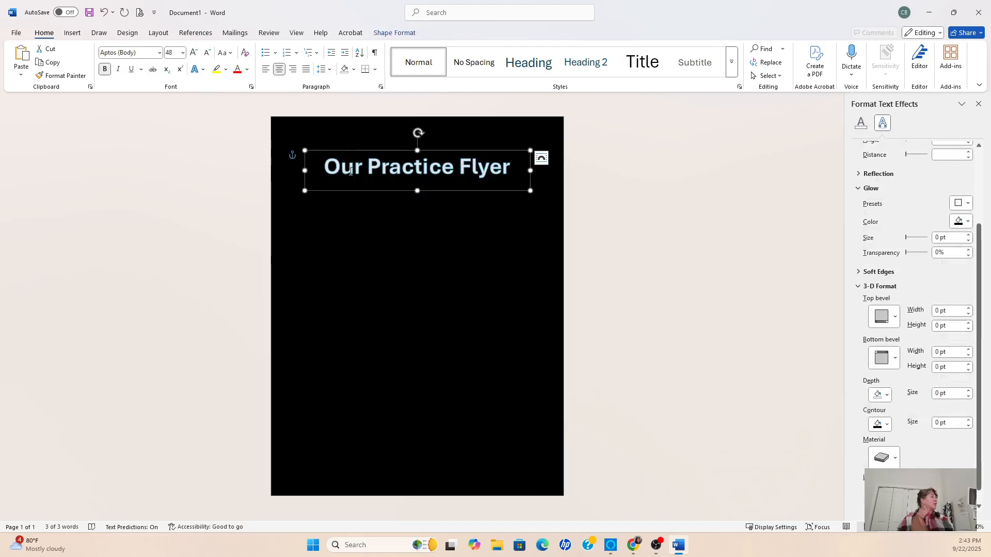
pyautogui.click(350, 172)
pyautogui.moveTo(314, 167); pyautogui.dragTo(339, 165)
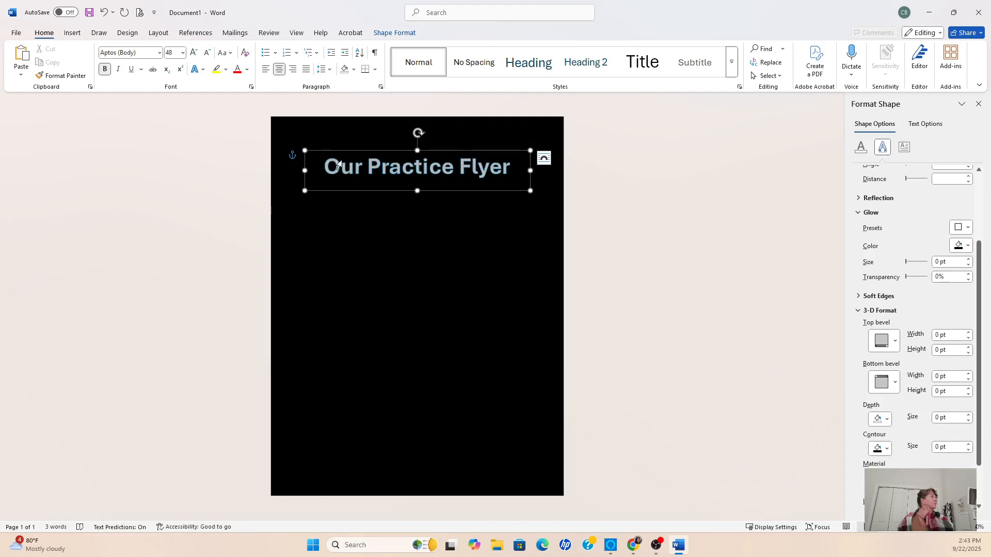
pyautogui.click(176, 53)
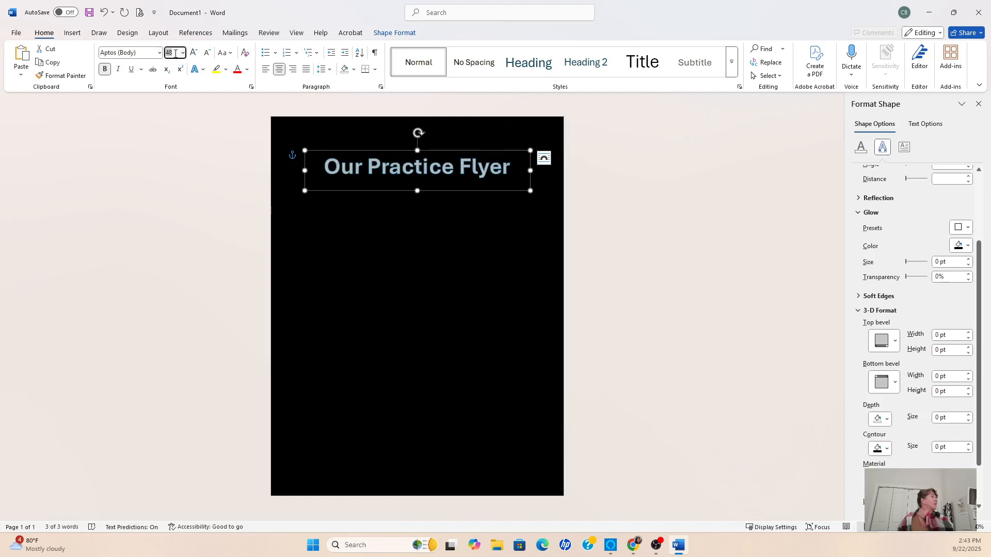
pyautogui.write('60')
pyautogui.press('Return')
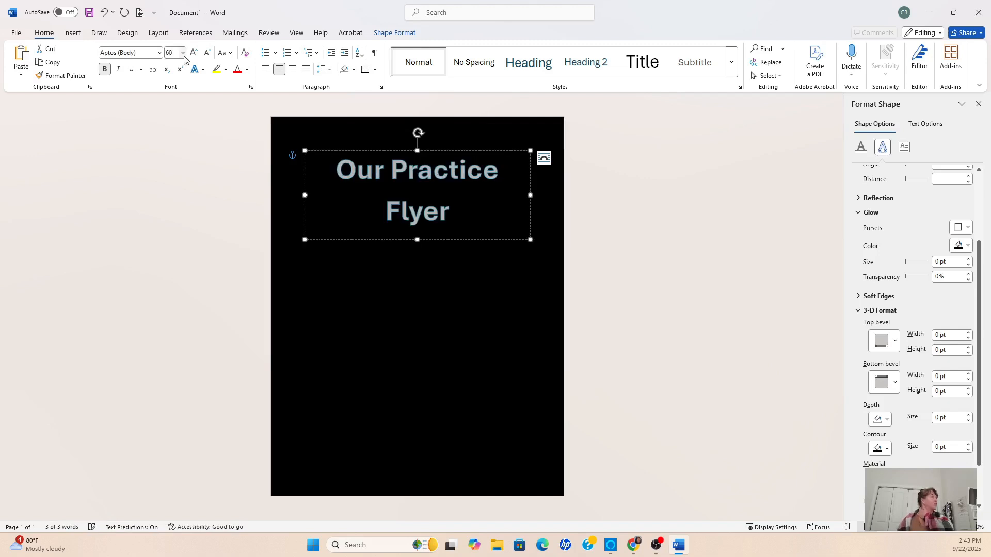
# - Set the font size of the selected title text to 55
pyautogui.click(178, 52)
pyautogui.write('55')
pyautogui.press('Return')
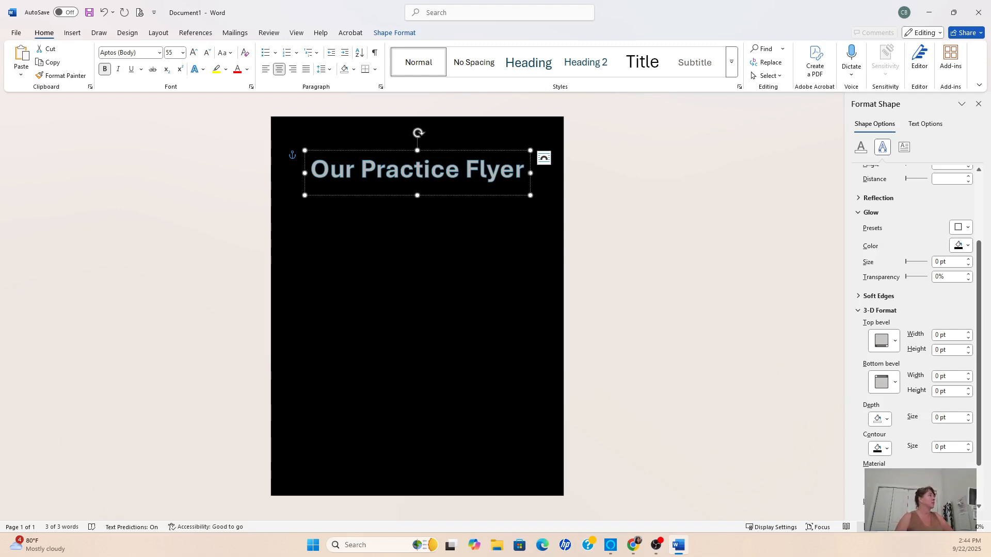
# - Change the title's text outline to the light green standard color
pyautogui.click(394, 34)
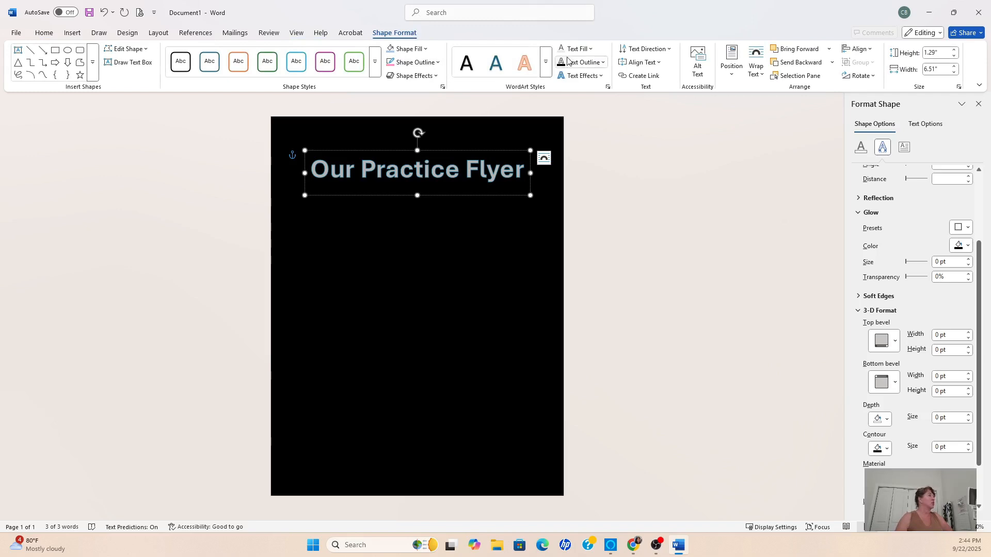
pyautogui.click(603, 63)
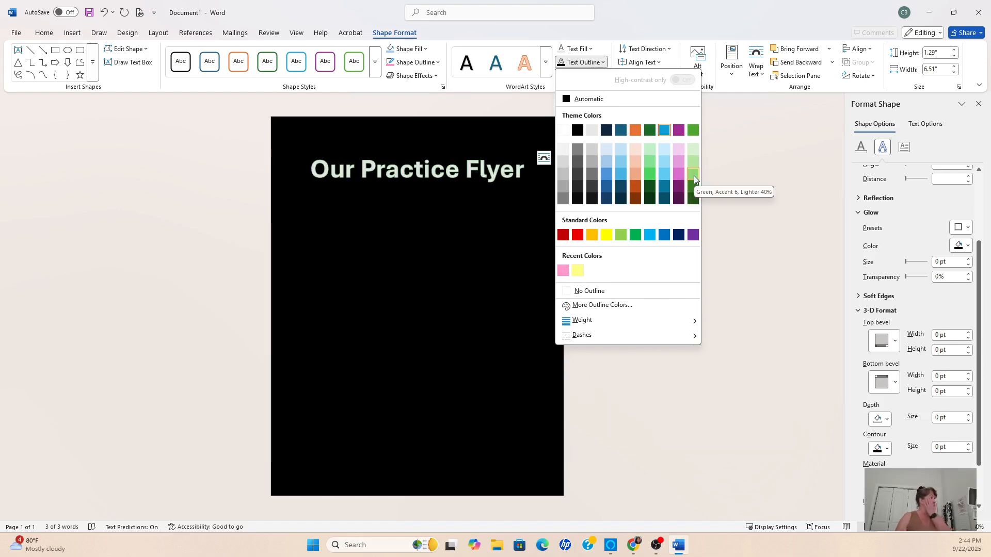
pyautogui.click(624, 235)
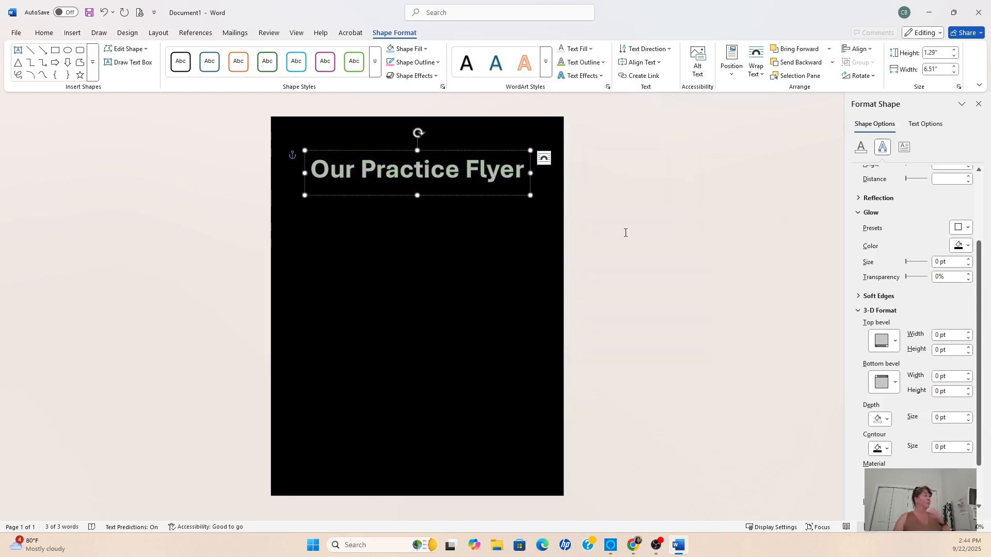
pyautogui.click(512, 231)
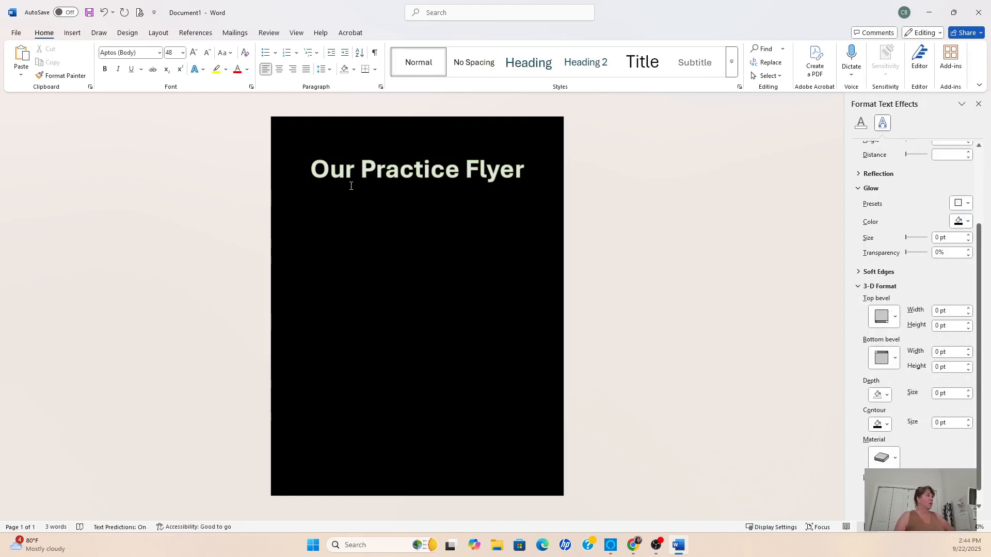
# - Set the weight of the title's text outline to 3 pt
pyautogui.click(373, 171)
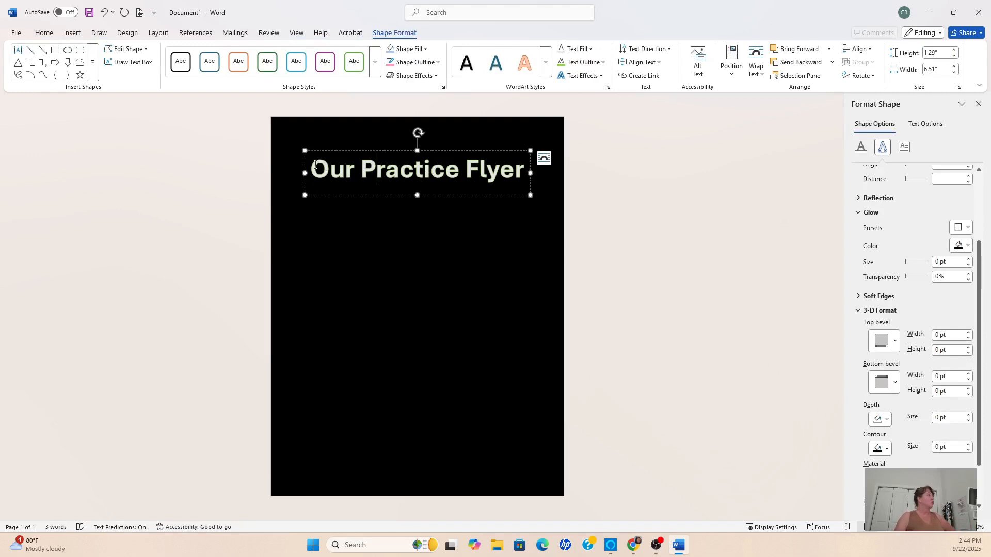
pyautogui.moveTo(315, 166); pyautogui.dragTo(590, 176)
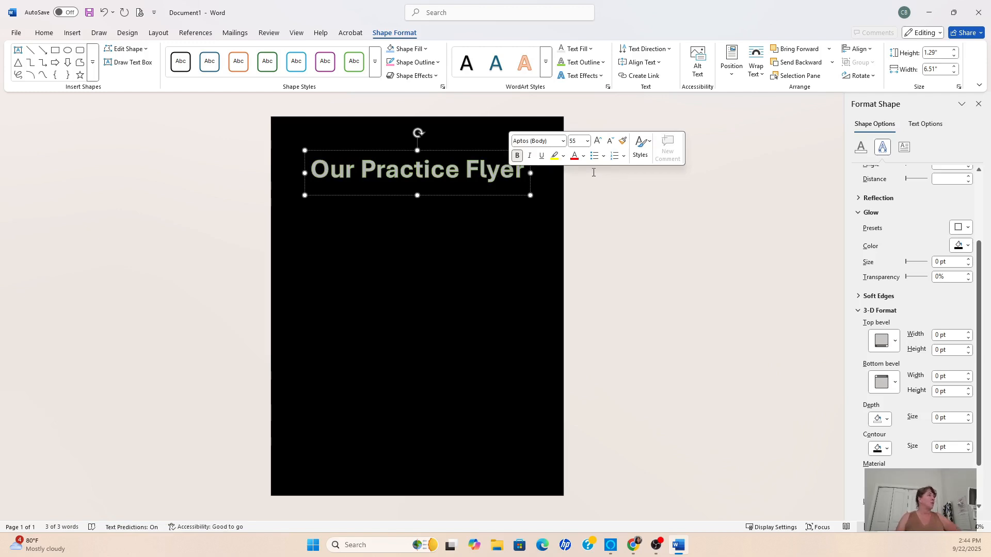
pyautogui.click(600, 77)
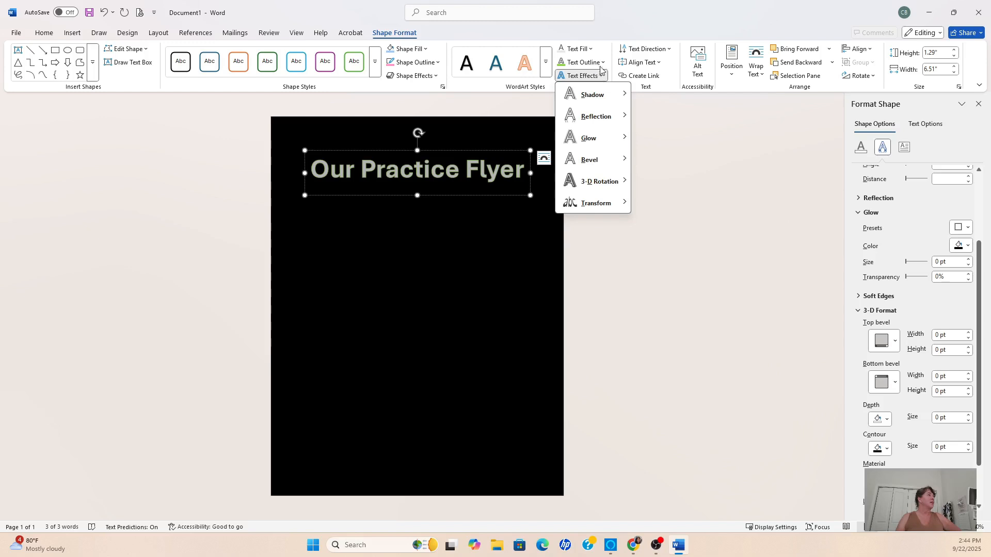
pyautogui.click(602, 63)
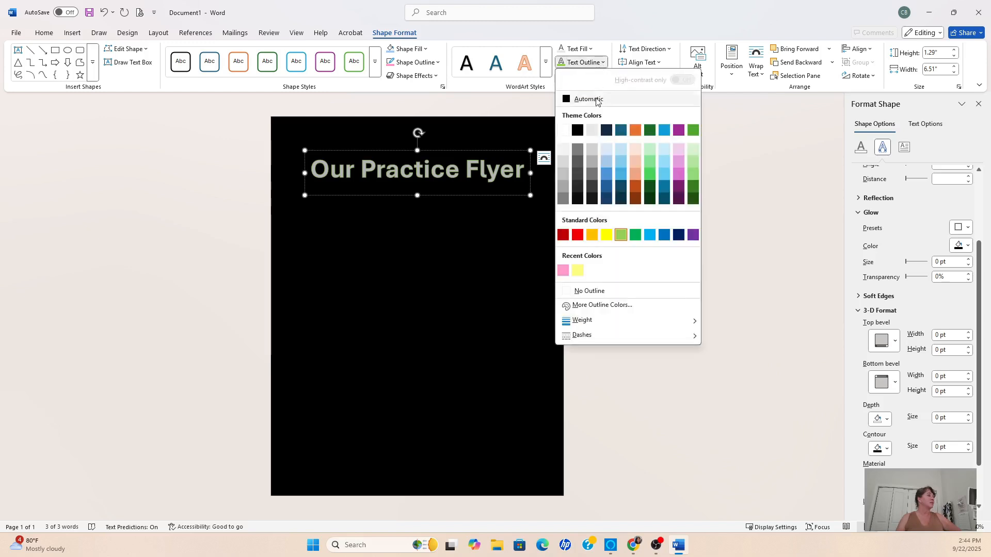
pyautogui.moveTo(669, 321)
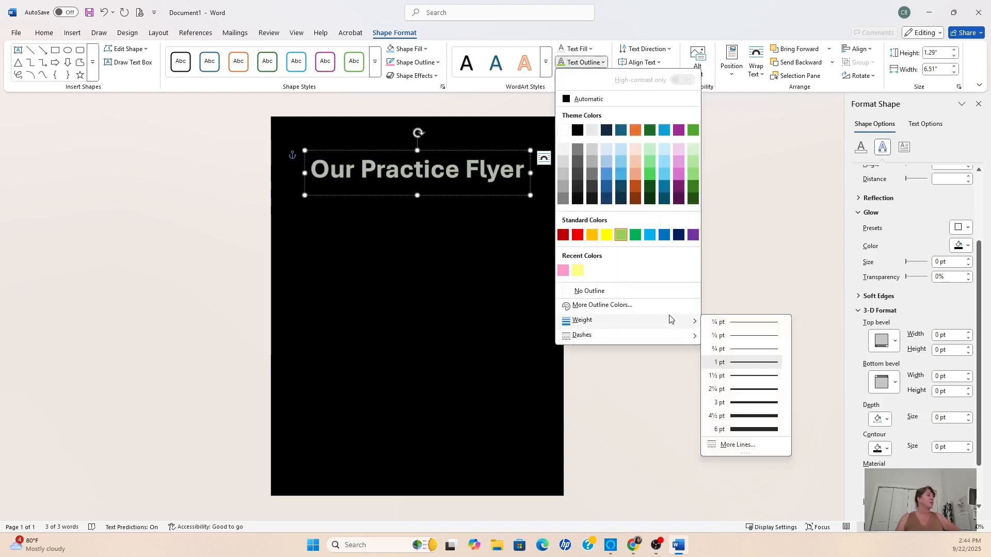
pyautogui.click(755, 402)
pyautogui.click(443, 317)
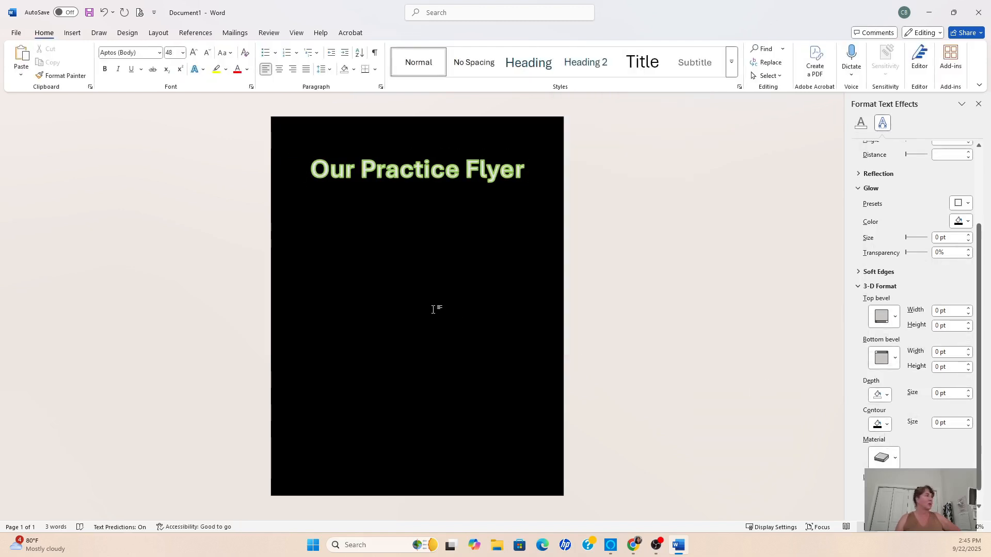
# - Change the font of the whole "Our Practice Flyer" WordArt title to Comic Sans MS
pyautogui.click(382, 165)
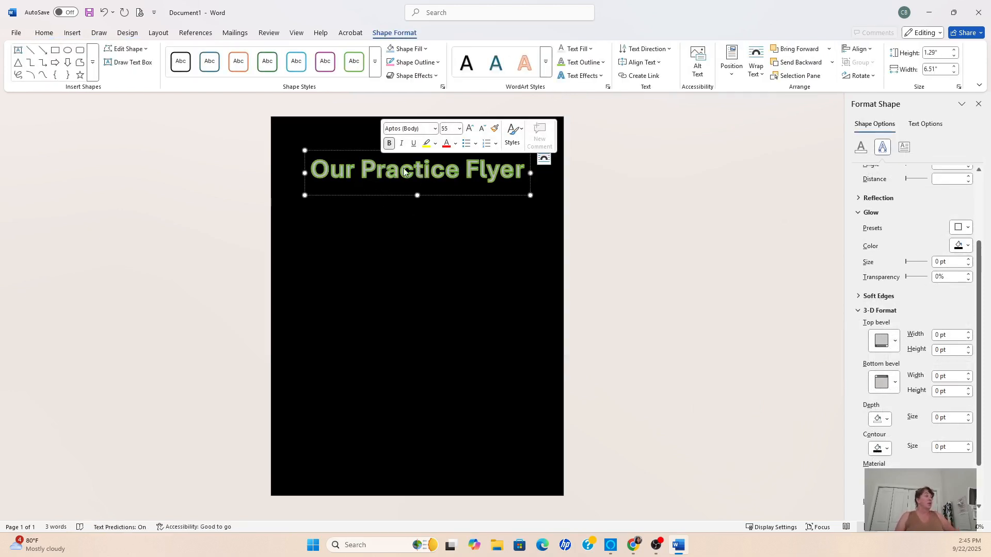
pyautogui.click(41, 34)
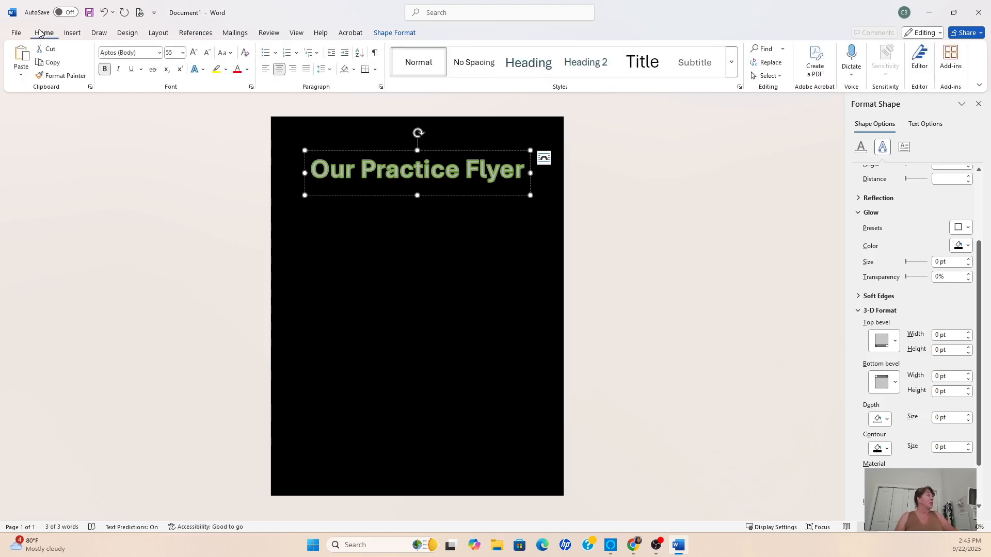
pyautogui.click(159, 53)
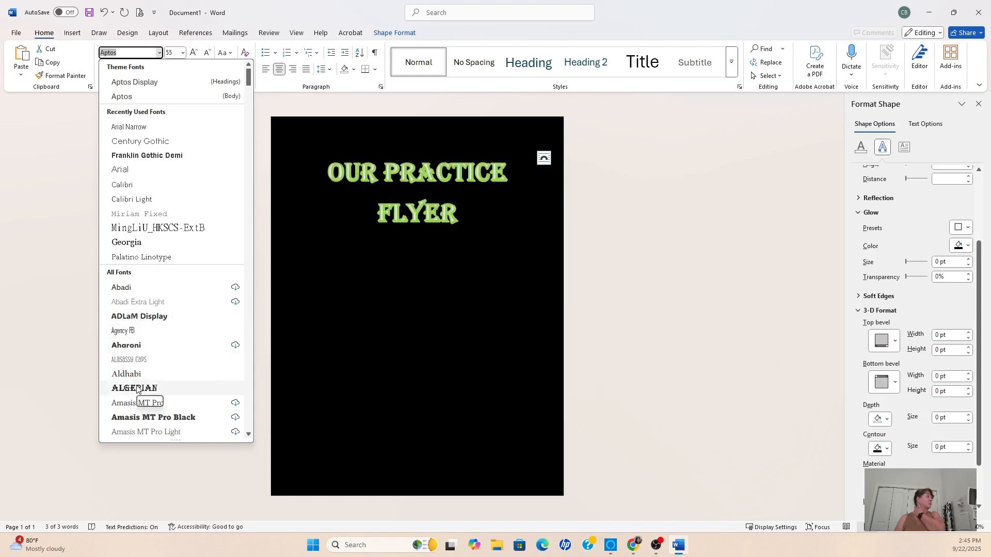
pyautogui.scroll(-5, 137, 389)
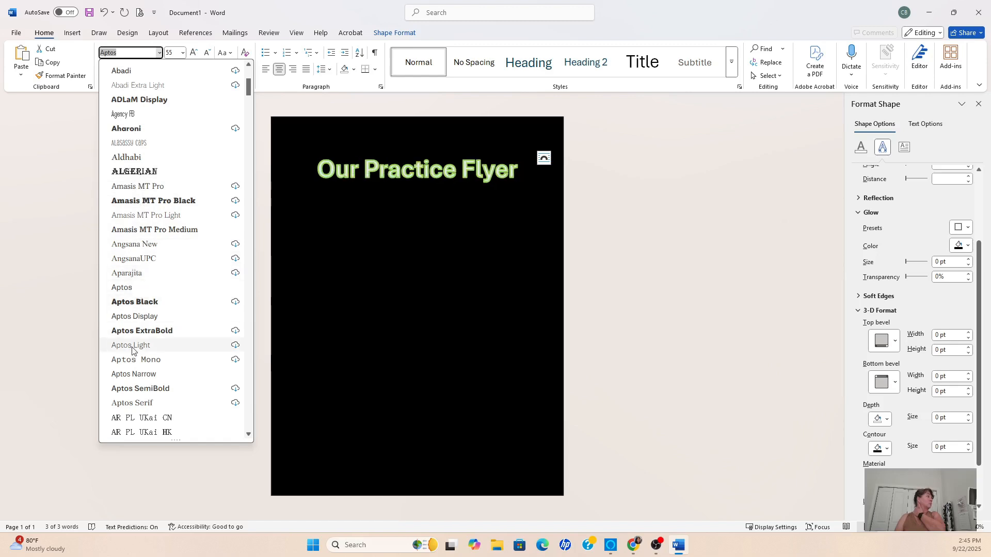
pyautogui.scroll(-2, 135, 360)
pyautogui.scroll(-2, 132, 360)
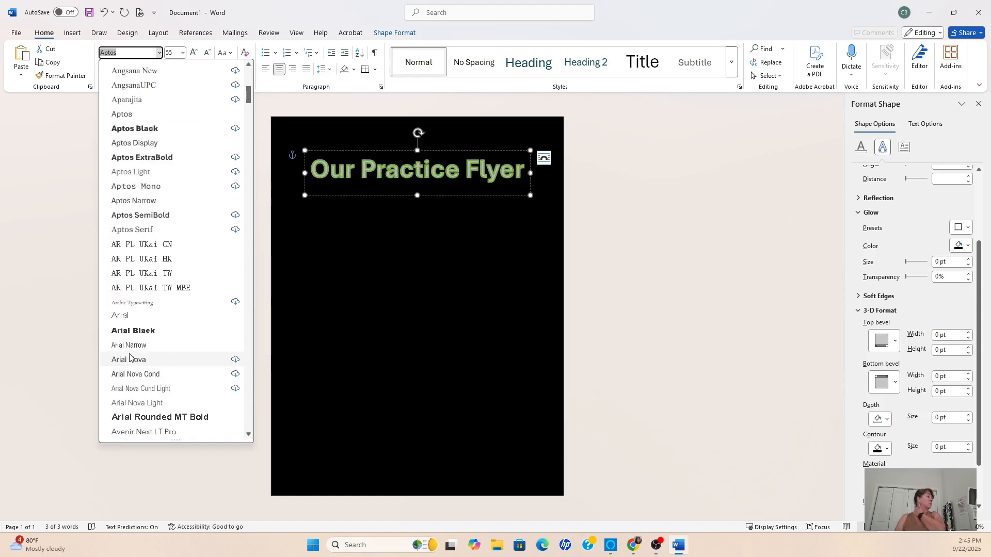
pyautogui.scroll(-4, 132, 328)
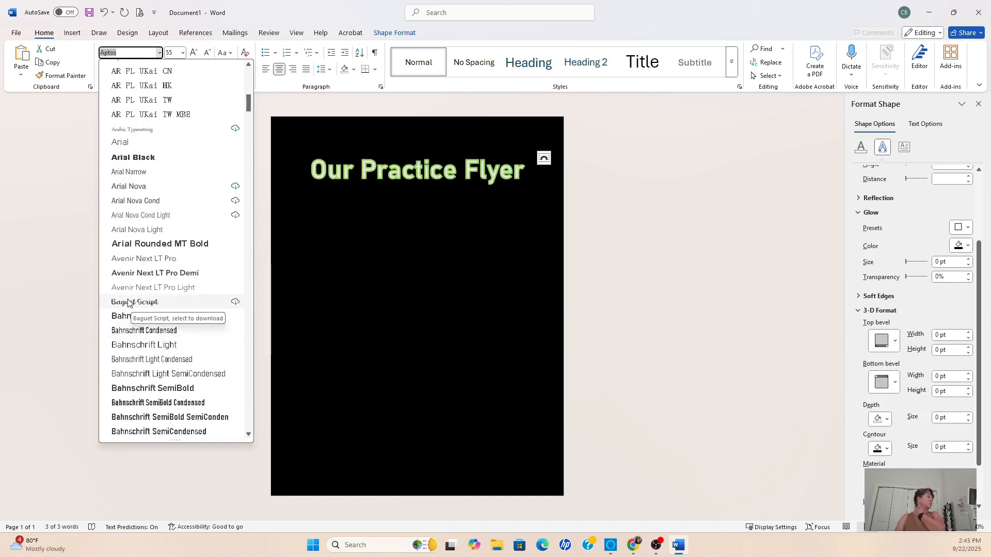
pyautogui.scroll(-6, 129, 310)
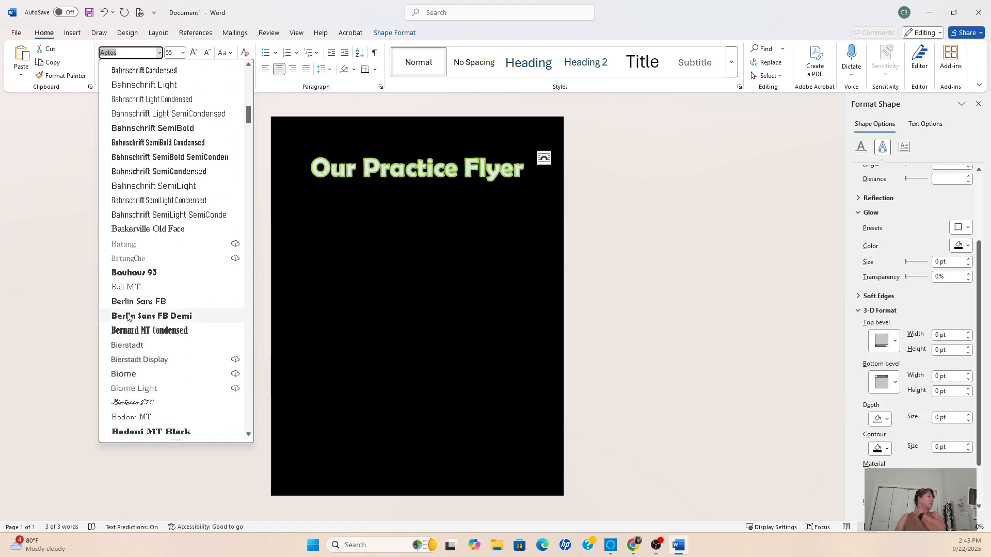
pyautogui.scroll(-2, 129, 309)
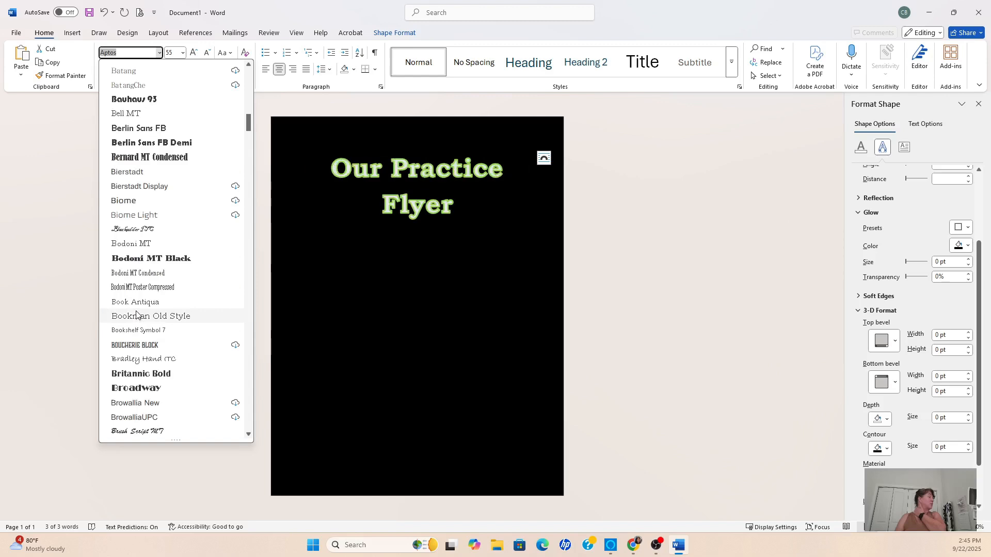
pyautogui.scroll(-8, 136, 313)
pyautogui.scroll(-2, 136, 313)
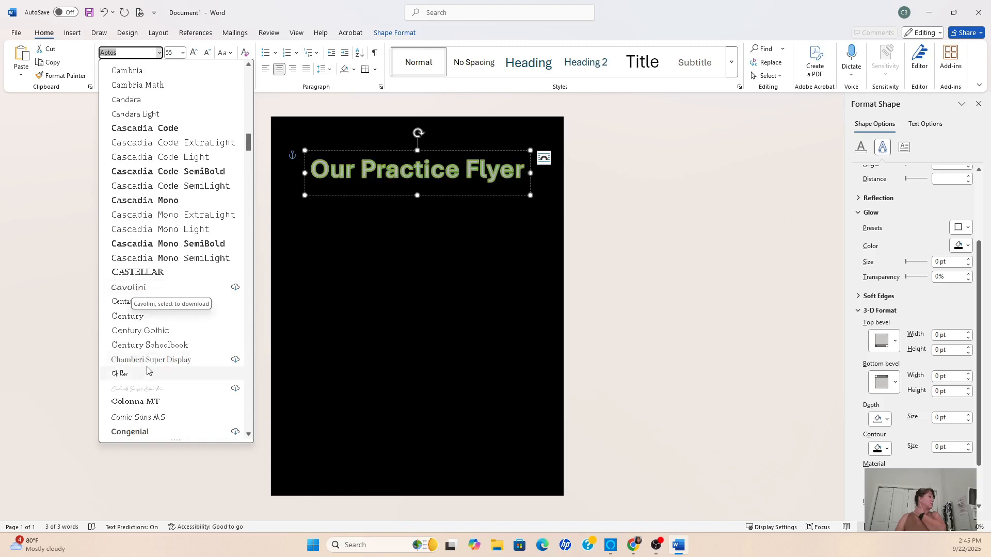
pyautogui.click(138, 418)
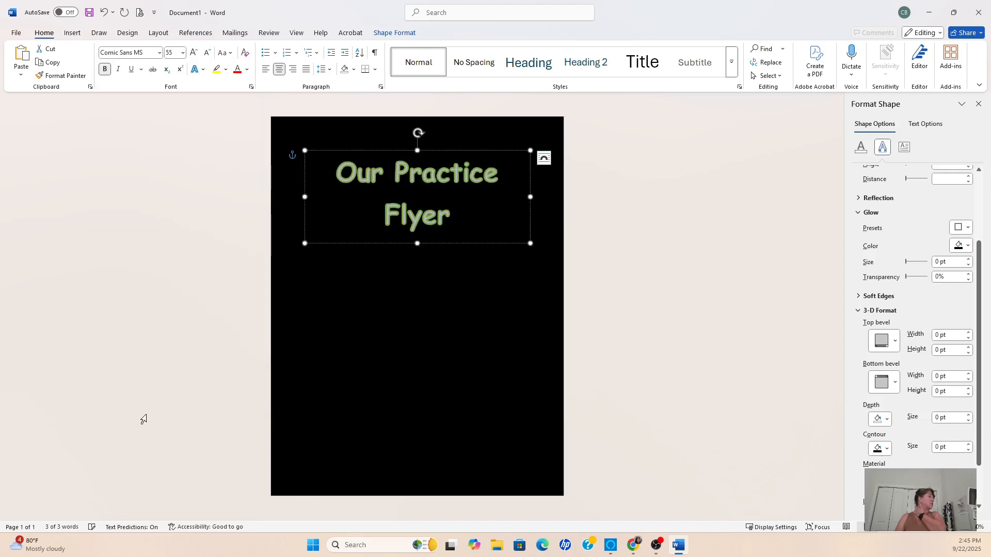
# - Set the title's font size to 50 and deselect the title
pyautogui.click(175, 54)
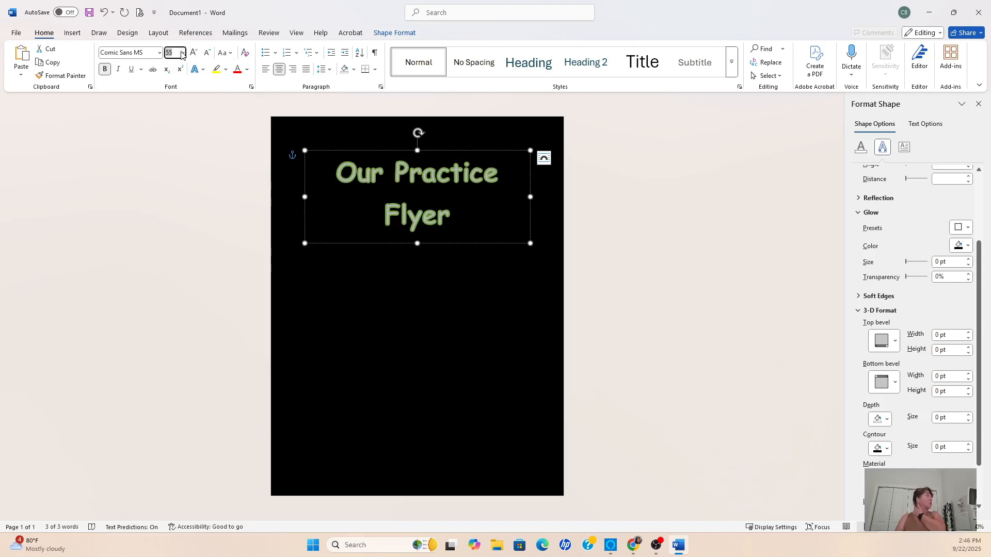
pyautogui.write('50')
pyautogui.press('Return')
pyautogui.click(365, 235)
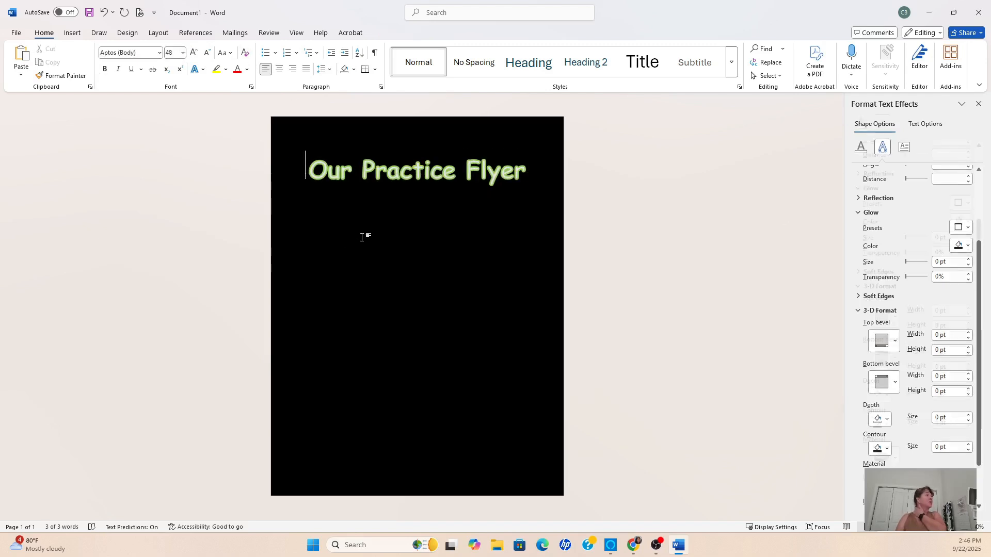
# - Try moving the title box down the page and rotating it diagonally, and undo both changes
pyautogui.click(387, 170)
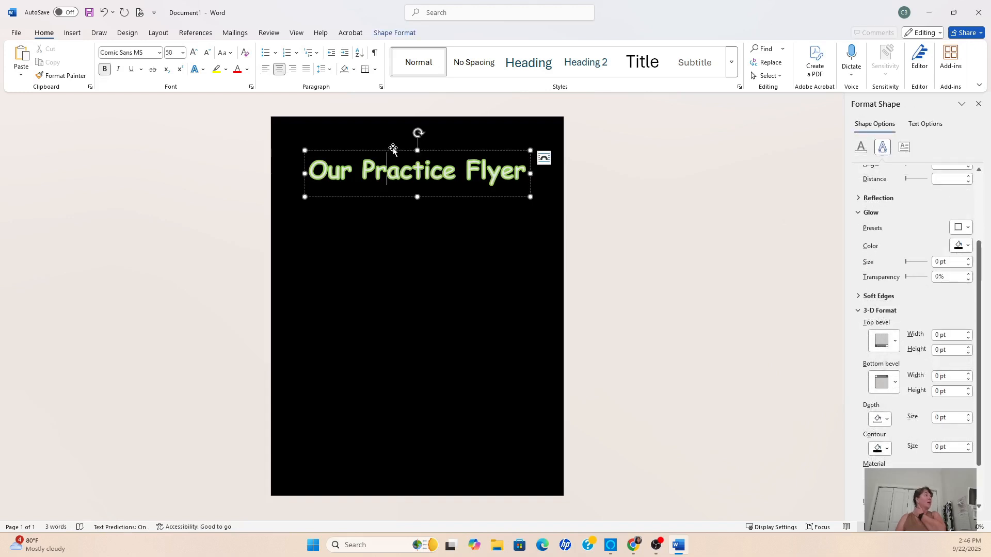
pyautogui.moveTo(394, 153); pyautogui.dragTo(453, 305)
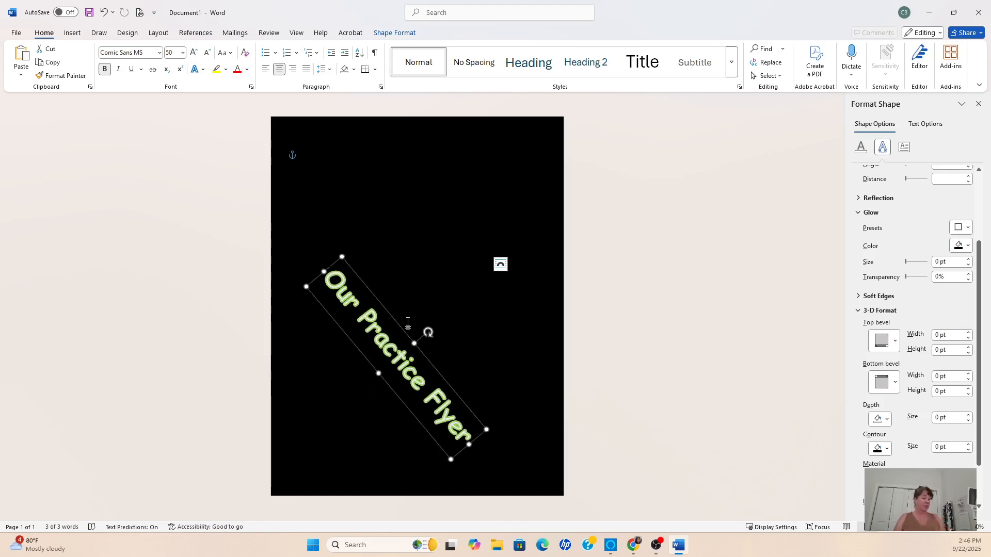
pyautogui.hotkey('ctrl', 'z')
pyautogui.hotkey('ctrl', 'z')
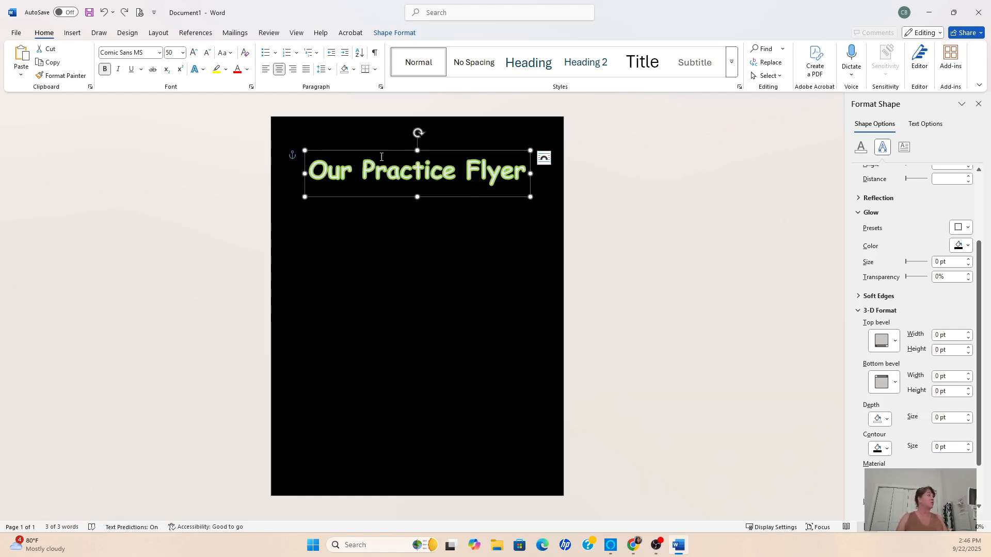
# - Move the title box straight up, close to the upper edge of the black page, and deselect it
pyautogui.moveTo(385, 151); pyautogui.dragTo(384, 127)
pyautogui.click(475, 272)
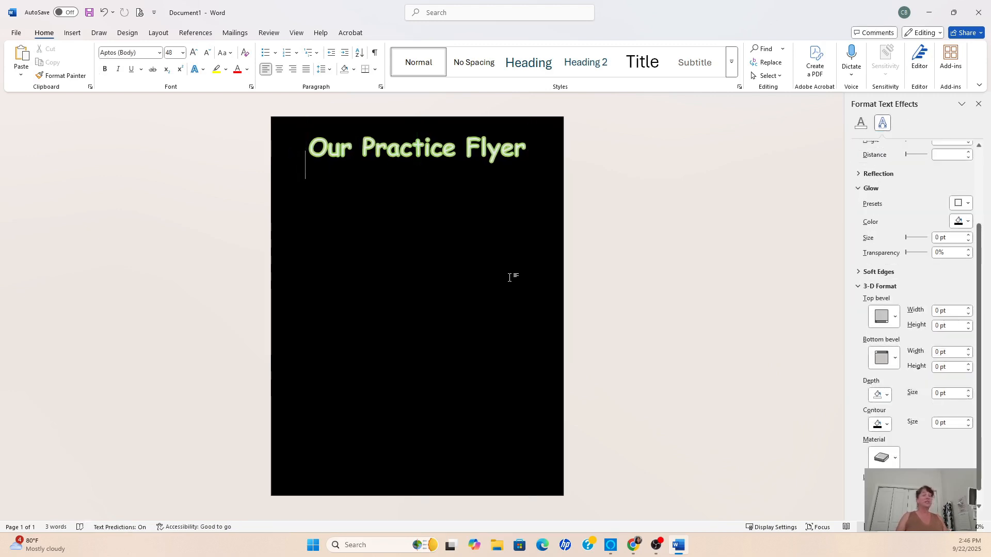
# - Minimize the open windows, switch to Chrome and open a new browser tab
pyautogui.rightClick(635, 546)
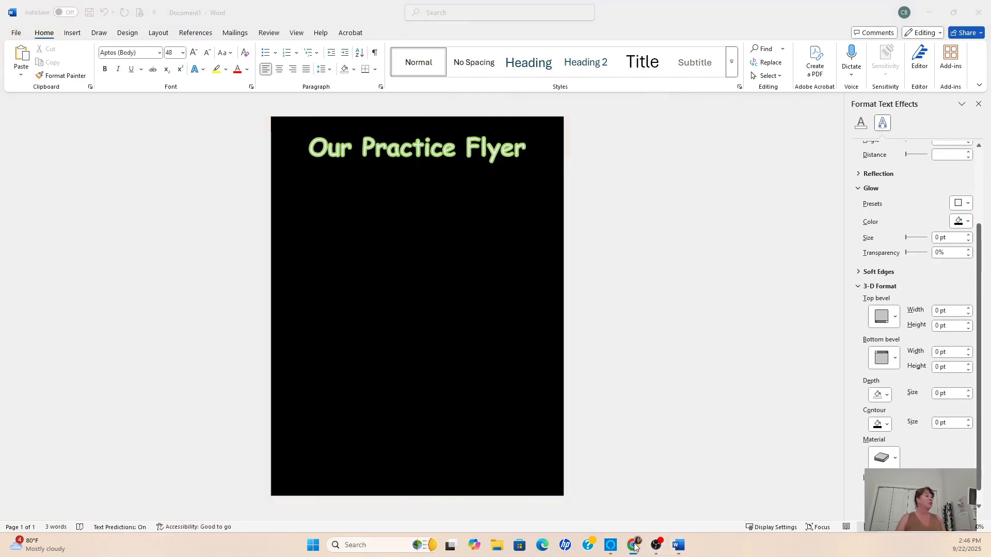
pyautogui.click(928, 12)
pyautogui.click(927, 10)
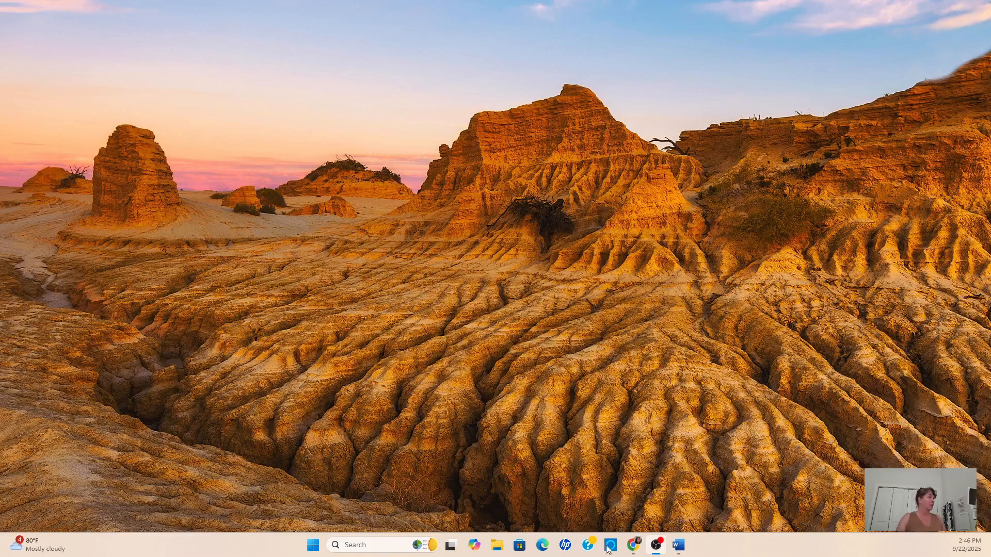
pyautogui.click(635, 545)
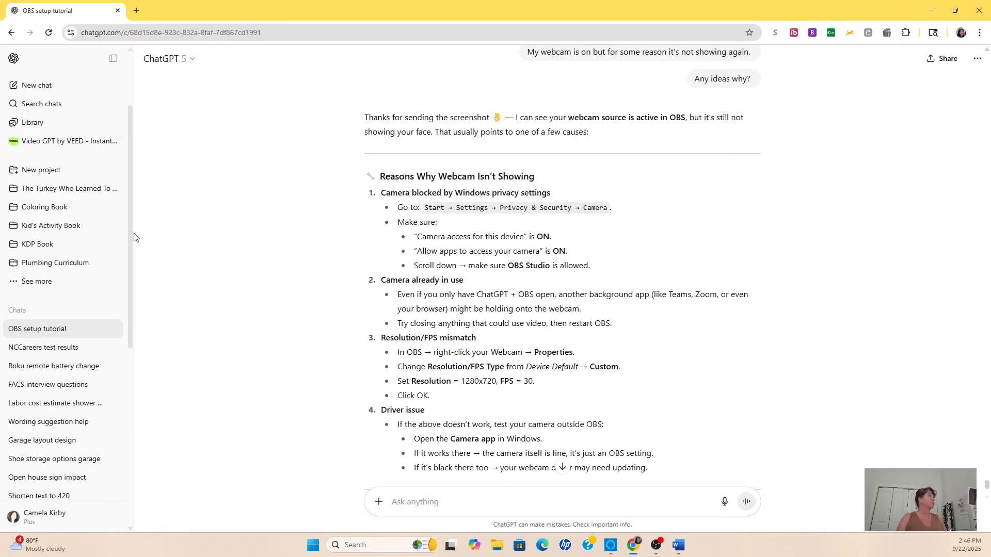
pyautogui.click(136, 11)
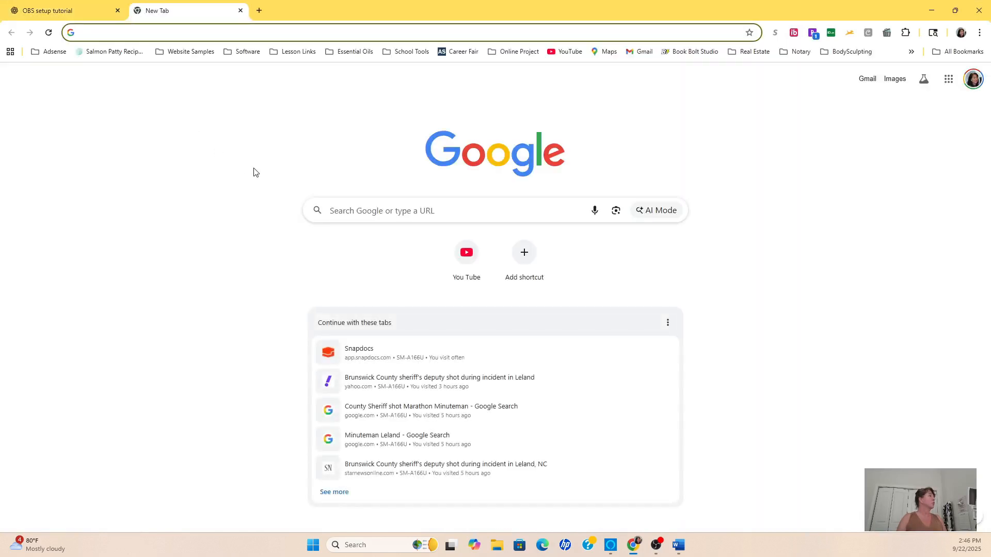
# - Search Google for "cupcakes" and show the image results
pyautogui.click(240, 33)
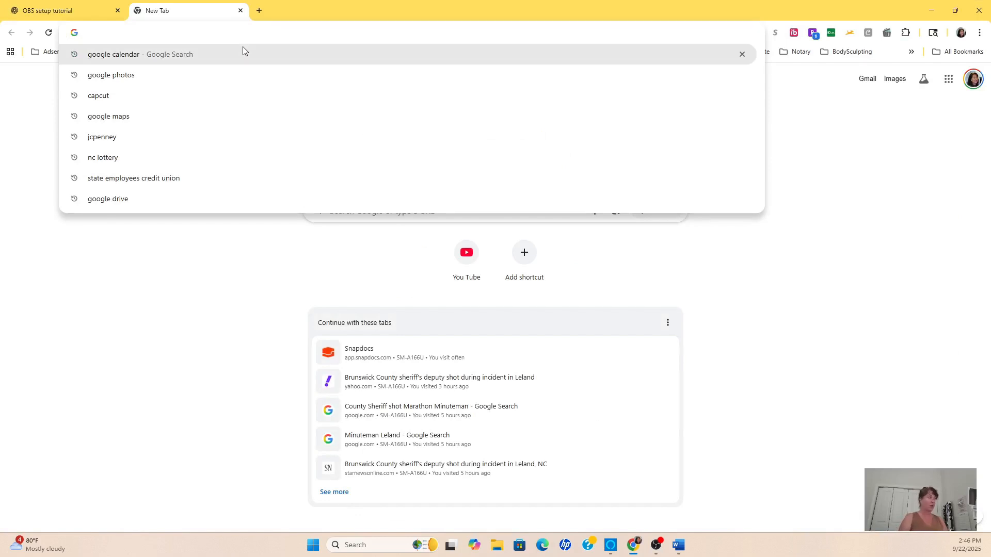
pyautogui.write('cupcake')
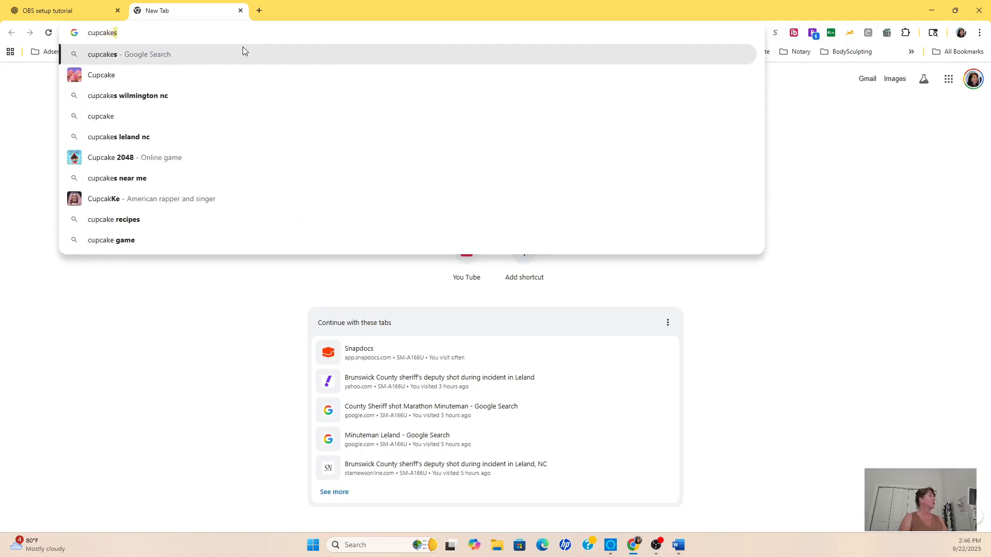
pyautogui.press('Return')
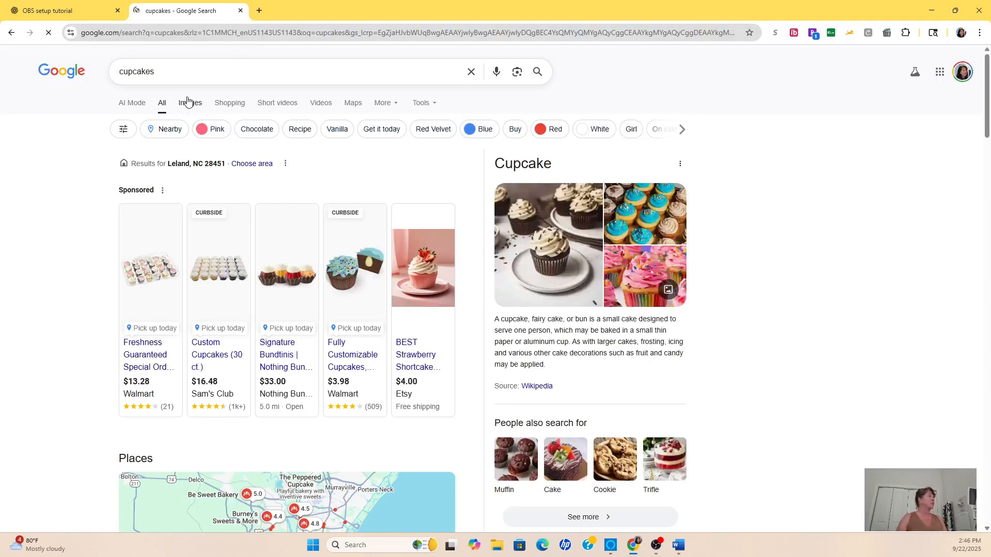
pyautogui.click(189, 108)
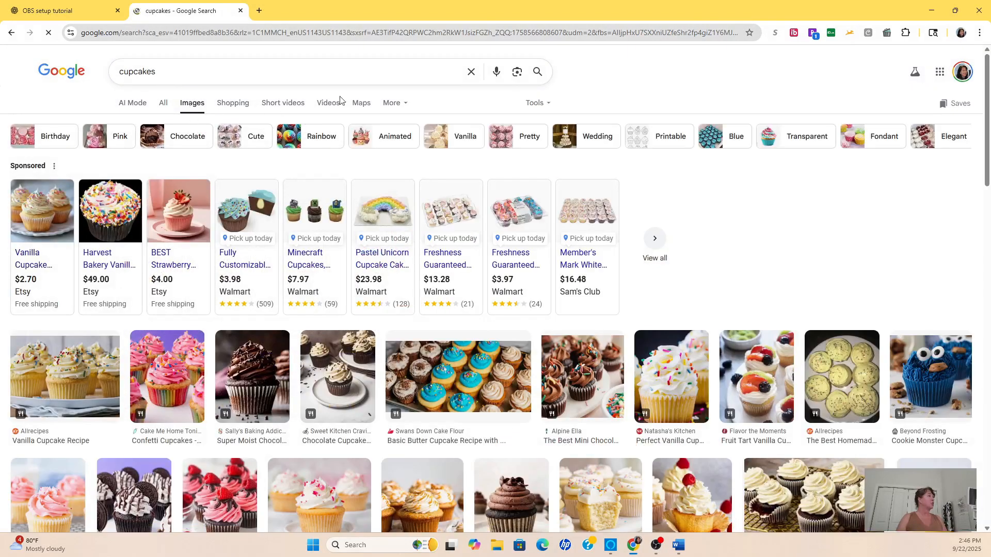
# - Filter the cupcake image results by usage rights to Creative Commons licenses
pyautogui.click(551, 106)
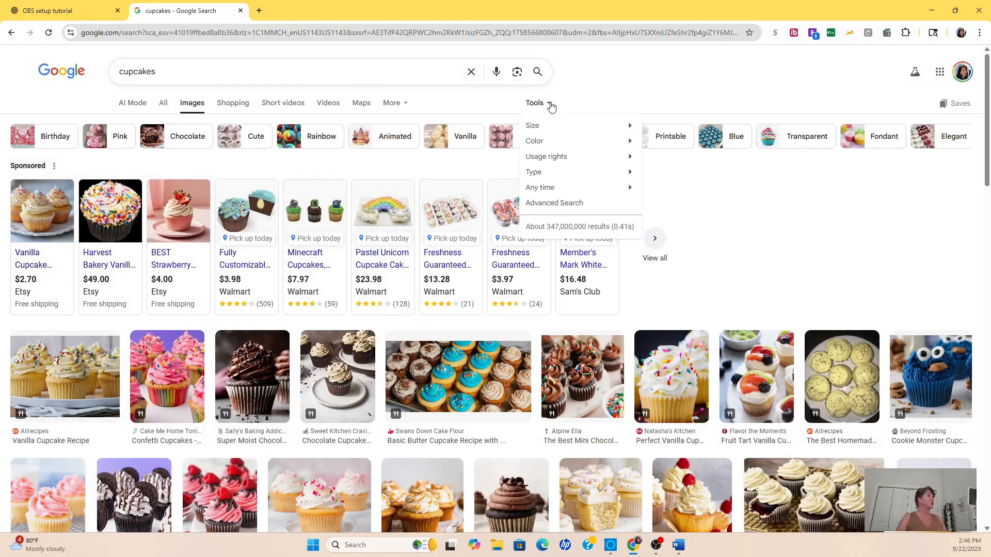
pyautogui.moveTo(585, 160)
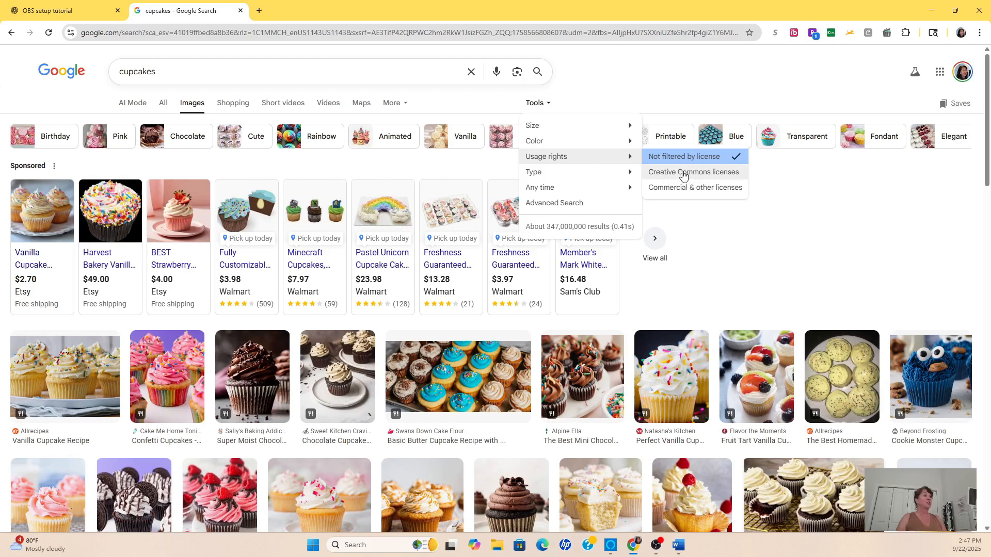
pyautogui.moveTo(580, 129)
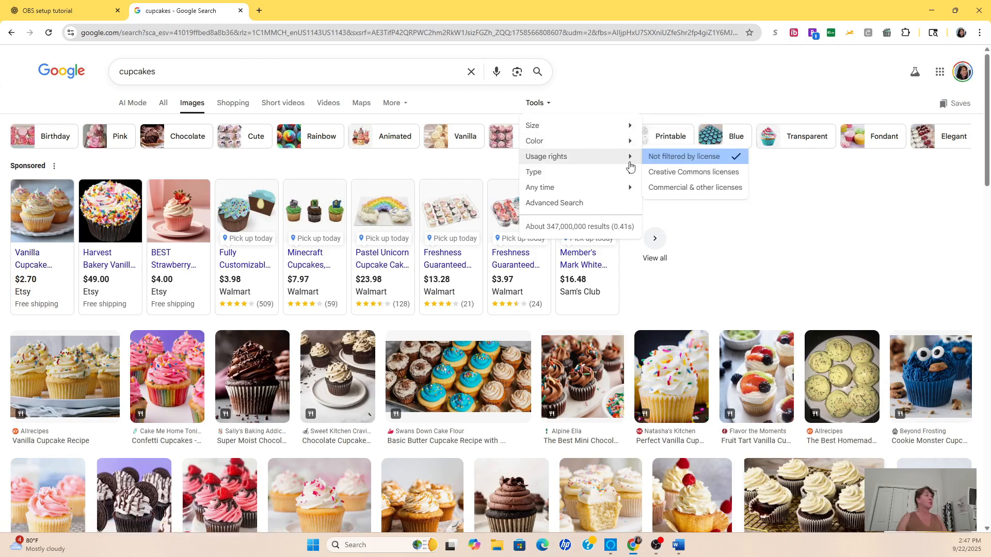
pyautogui.click(687, 173)
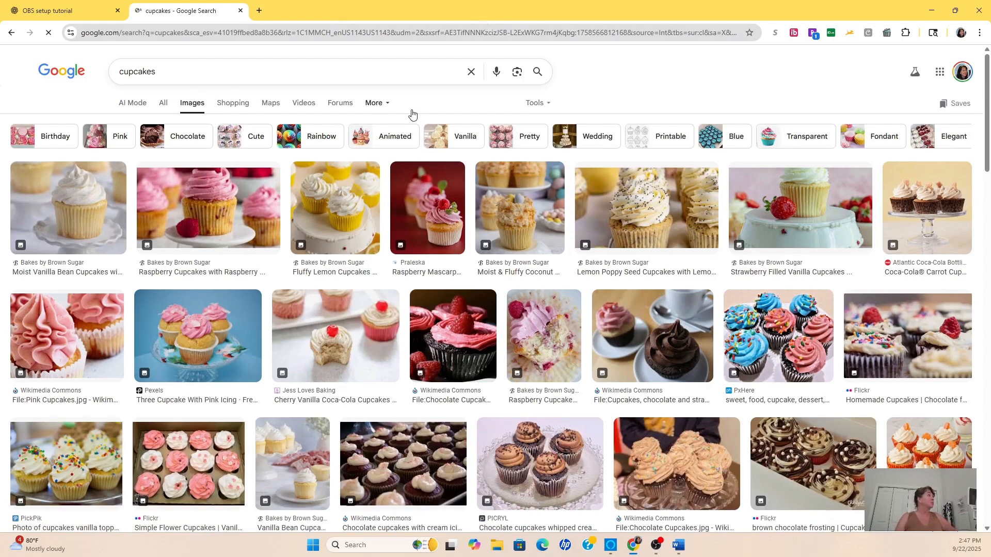
# - Restrict the cupcake image results to the clip art type
pyautogui.click(390, 105)
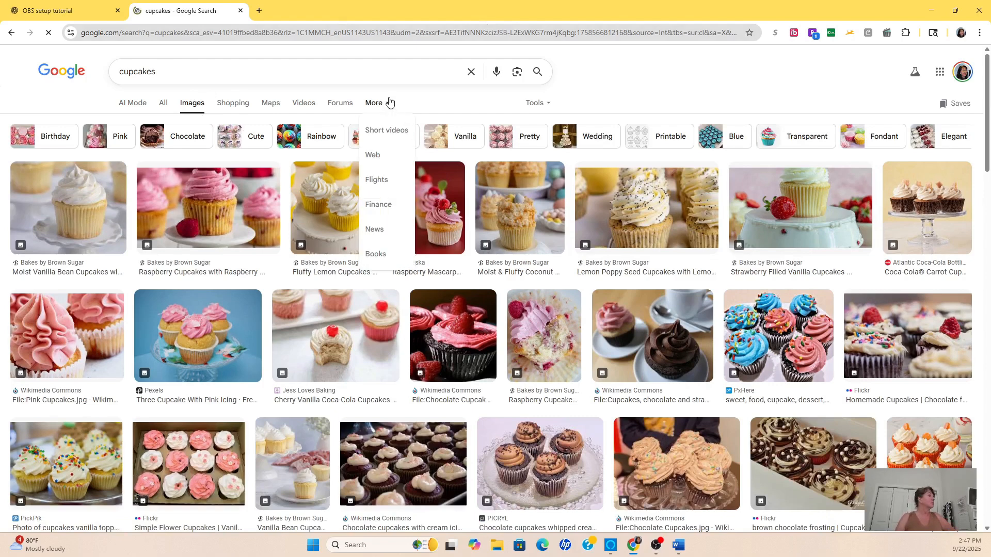
pyautogui.click(548, 105)
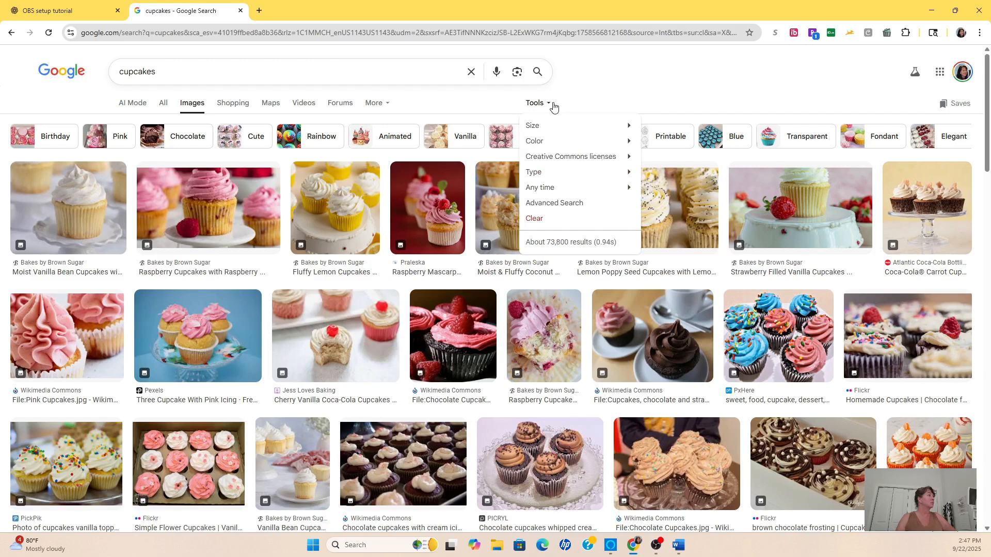
pyautogui.moveTo(576, 171)
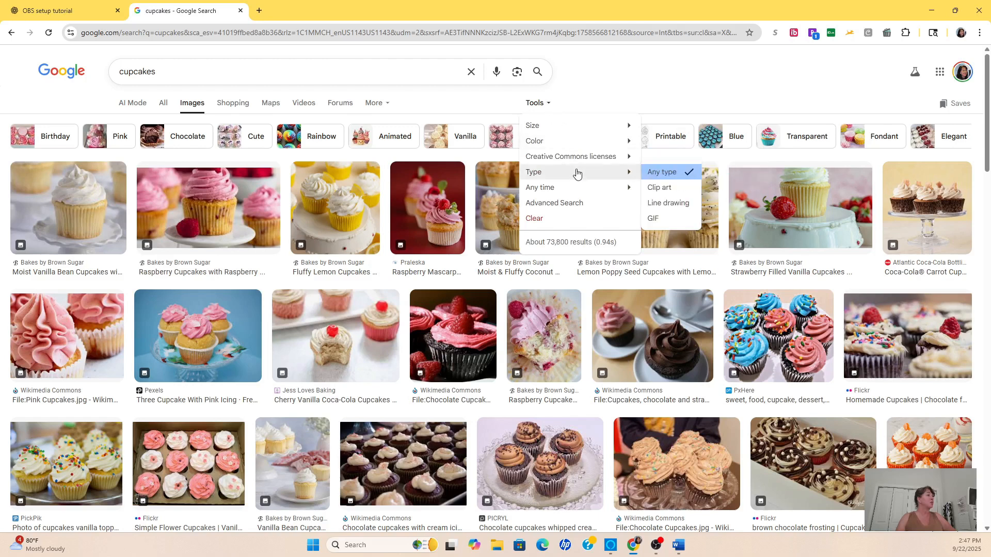
pyautogui.click(660, 189)
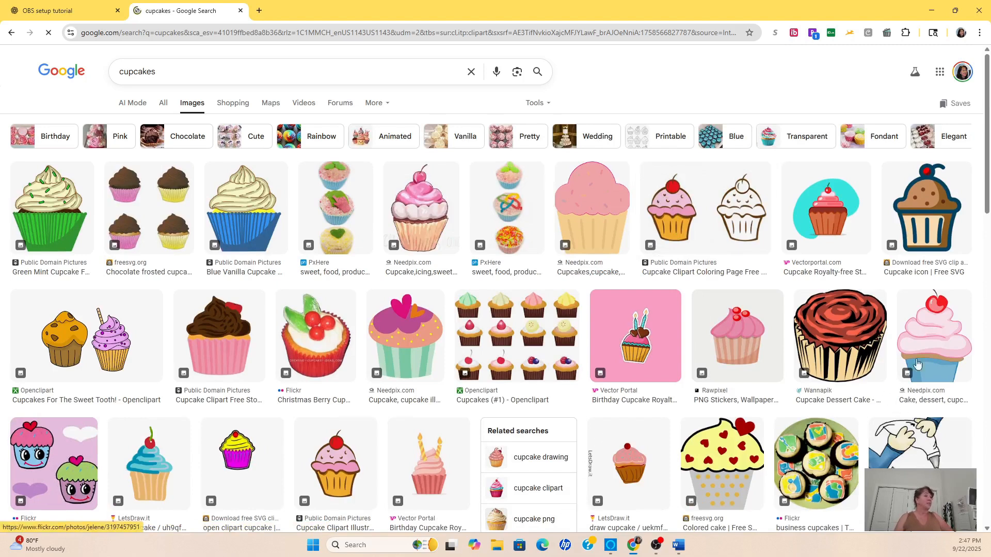
# - Open the Needpix cupcake with pink frosting, a cherry and a blue wrapper, and copy its image
pyautogui.click(941, 345)
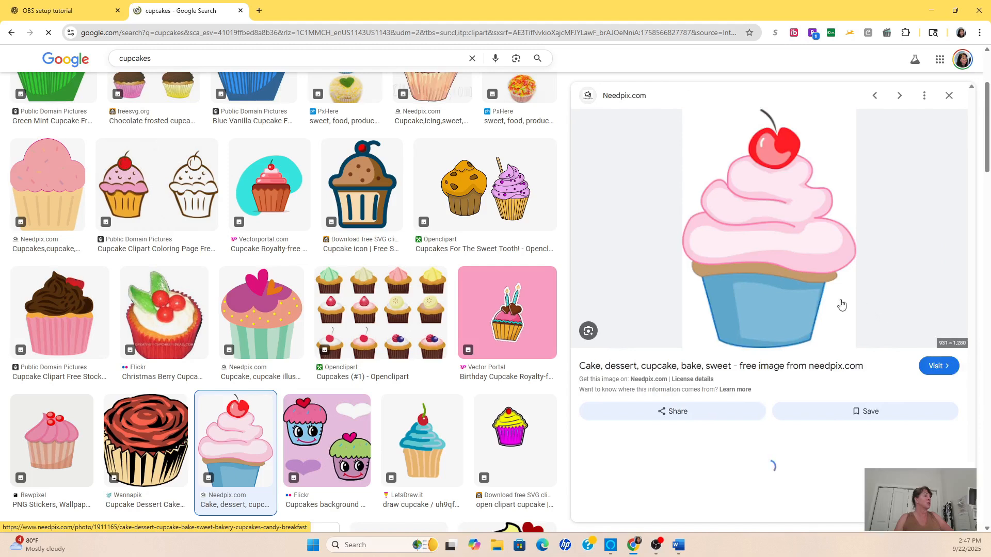
pyautogui.rightClick(810, 273)
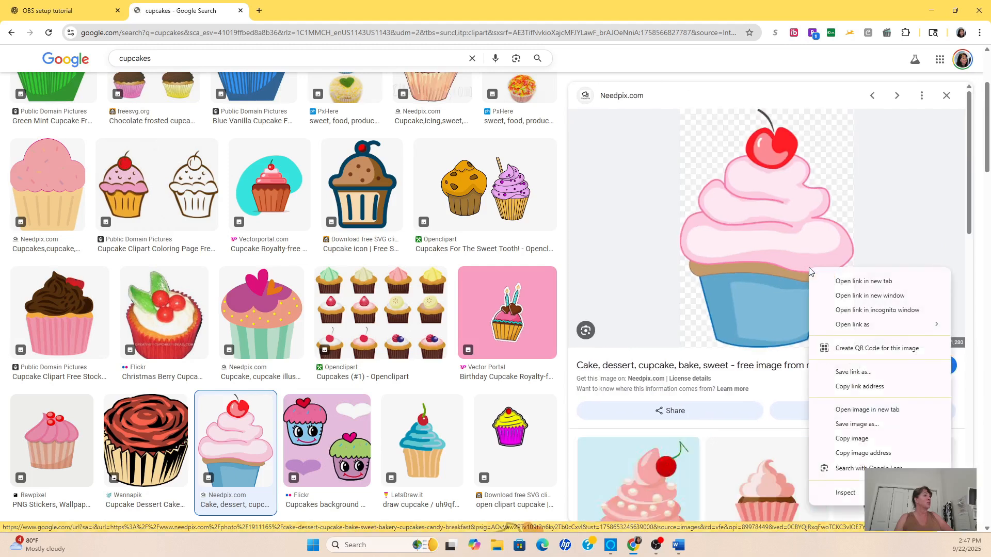
pyautogui.click(858, 442)
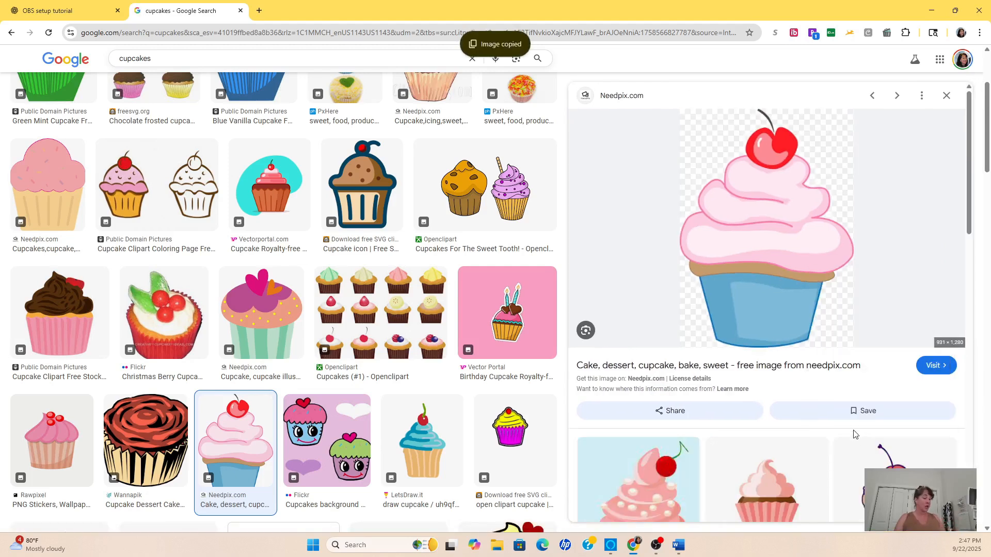
# - Switch to Word and paste the copied pink-frosted cupcake image below the flyer title
pyautogui.hotkey('alt', 'Tab')
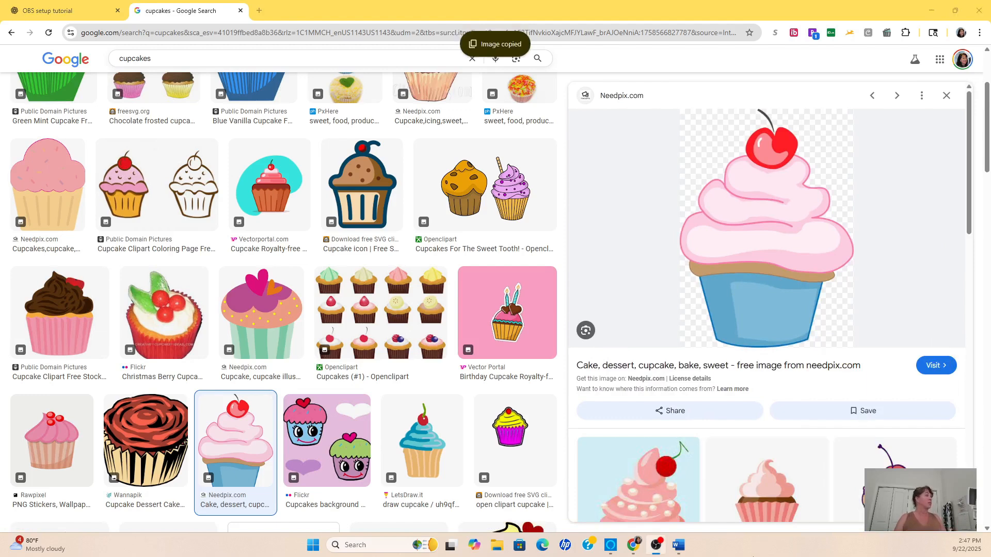
pyautogui.click(680, 544)
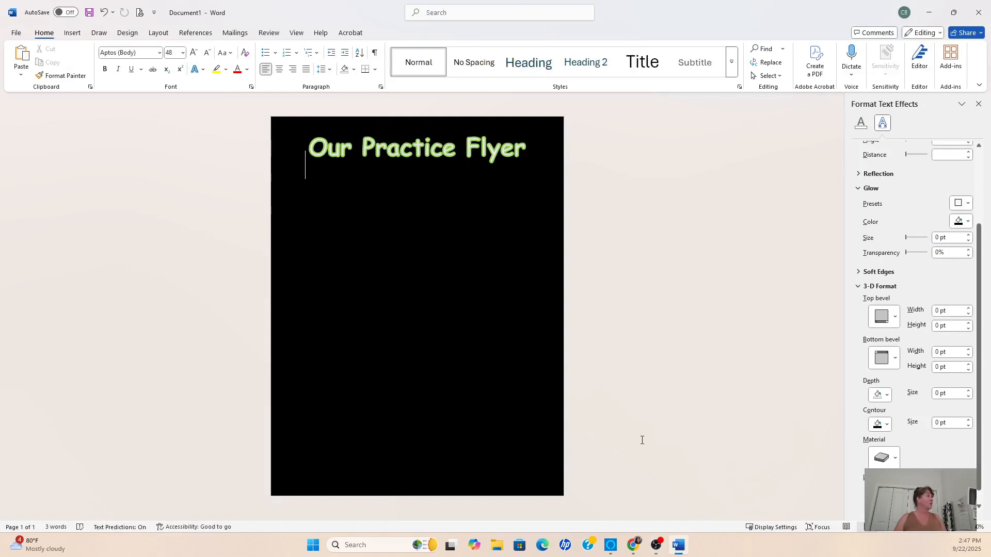
pyautogui.click(483, 140)
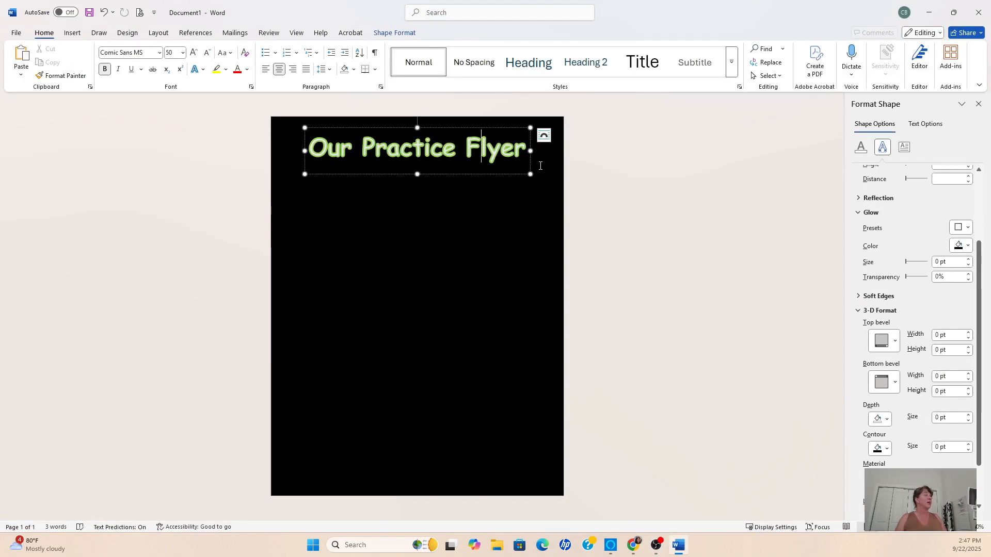
pyautogui.click(409, 265)
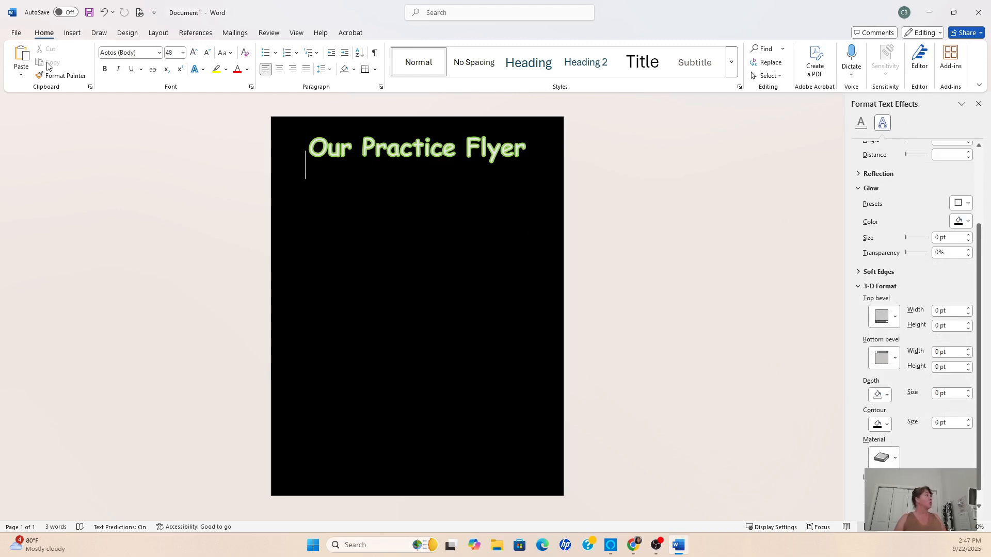
pyautogui.click(23, 56)
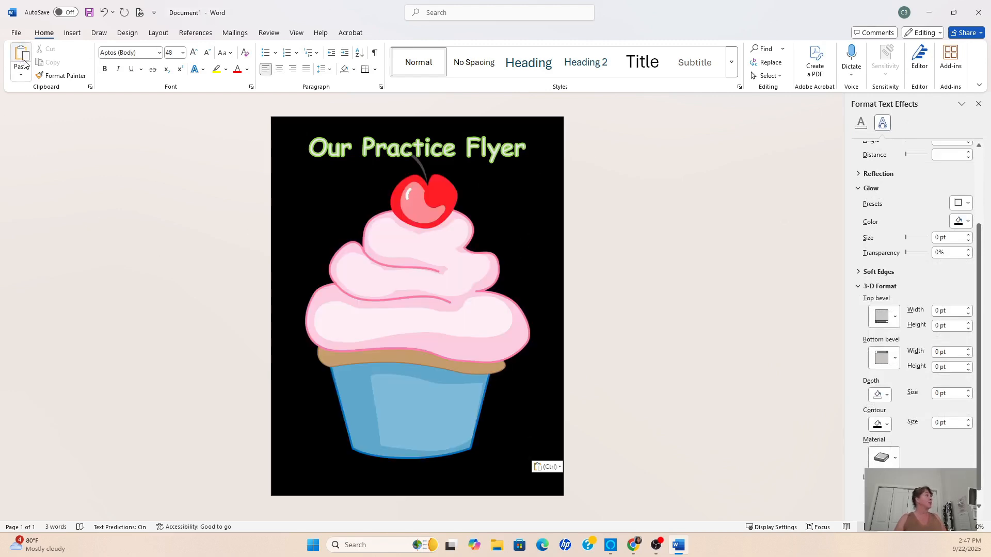
# - Delete the pasted cupcake with the blue wrapper from the flyer
pyautogui.click(508, 319)
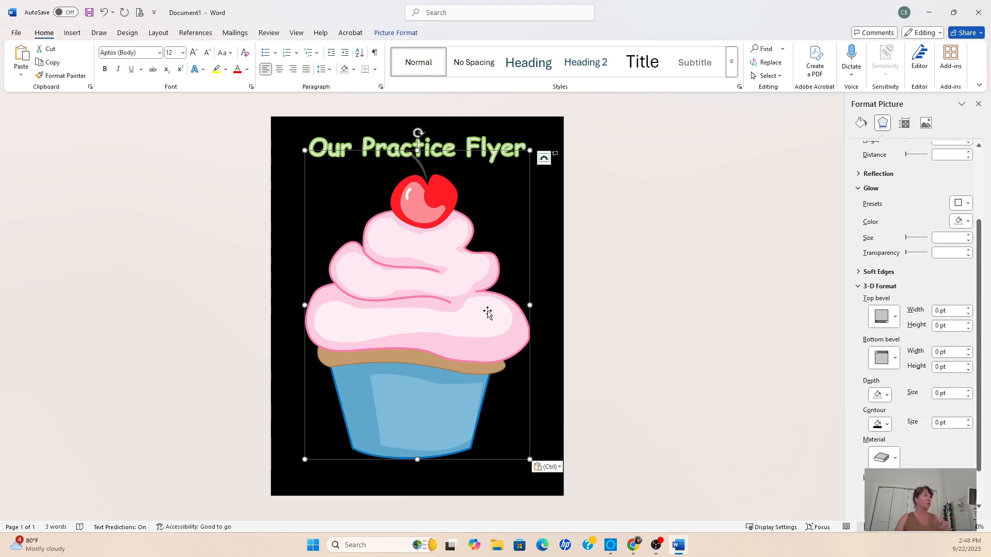
pyautogui.press('Delete')
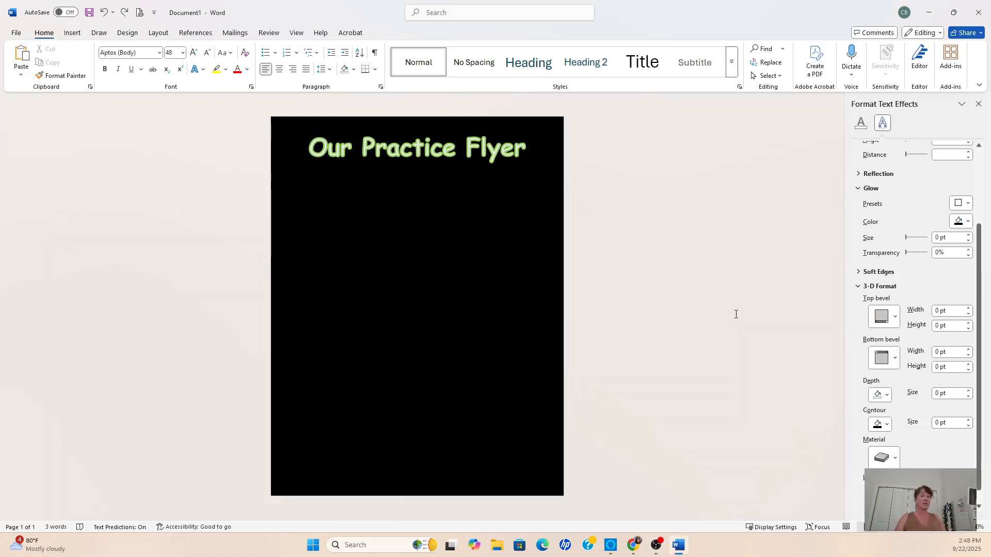
# - Switch to Chrome, preview the Green Mint Cupcake and look through the cupcake clip art results for a different image
pyautogui.click(656, 545)
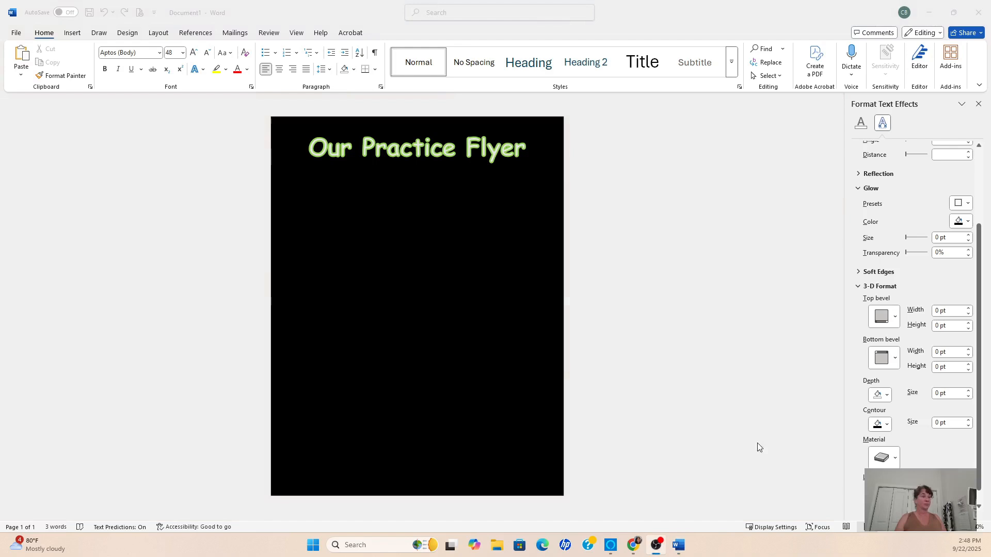
pyautogui.click(635, 546)
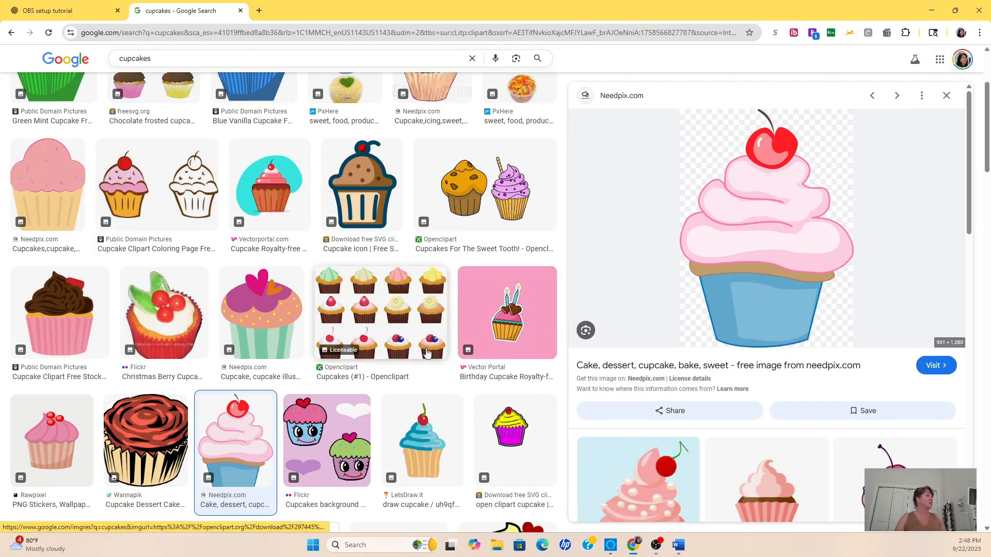
pyautogui.scroll(3, 426, 353)
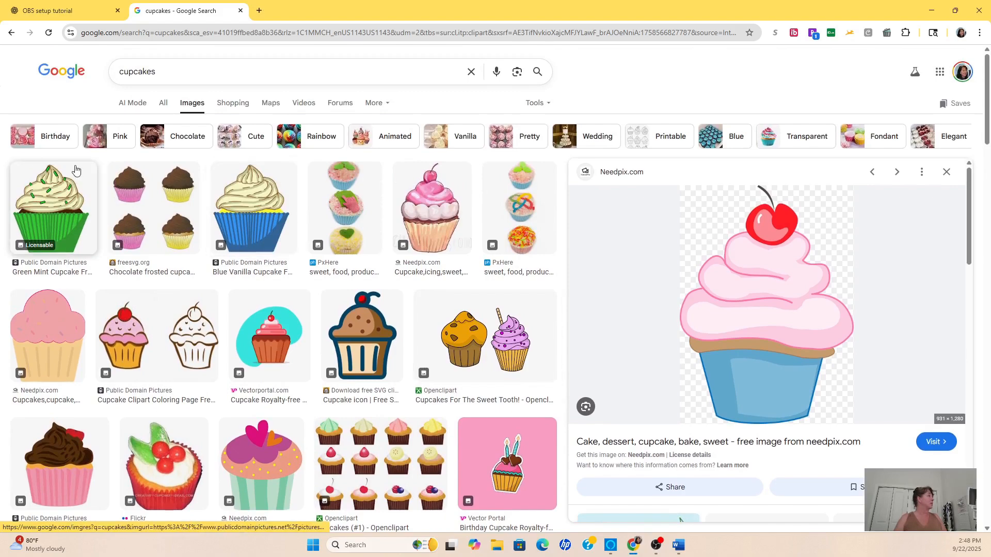
pyautogui.click(61, 195)
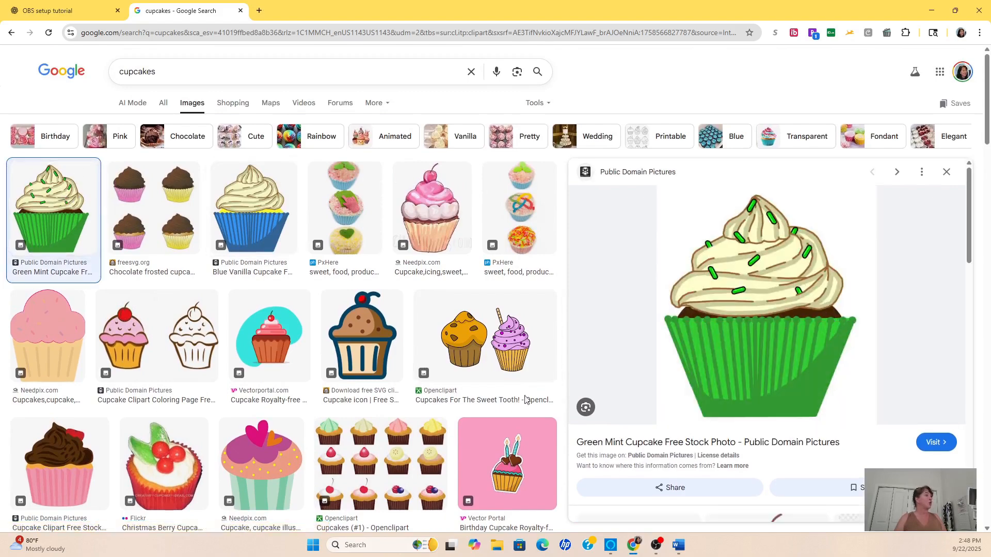
pyautogui.scroll(-8, 252, 407)
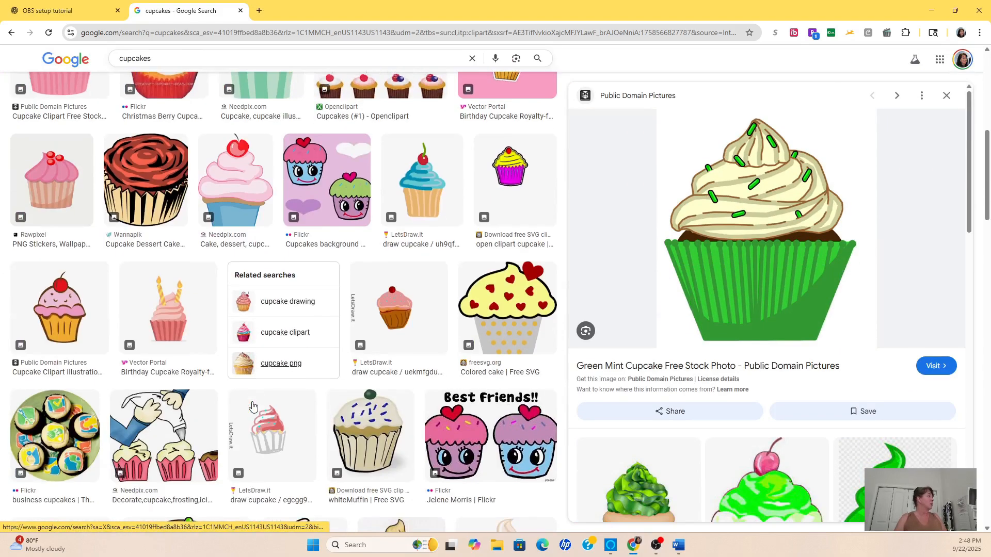
pyautogui.scroll(-10, 253, 407)
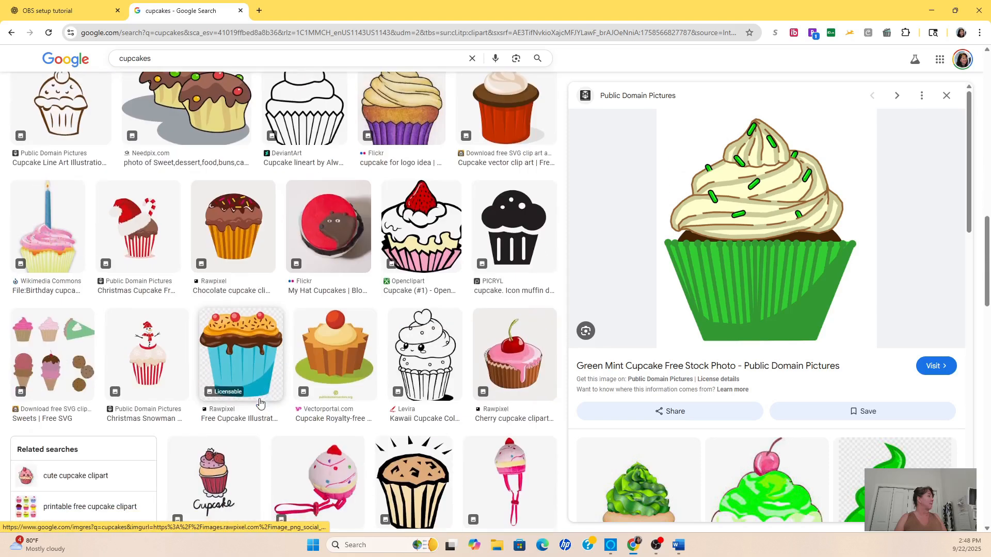
pyautogui.scroll(-2, 260, 403)
pyautogui.scroll(-2, 261, 403)
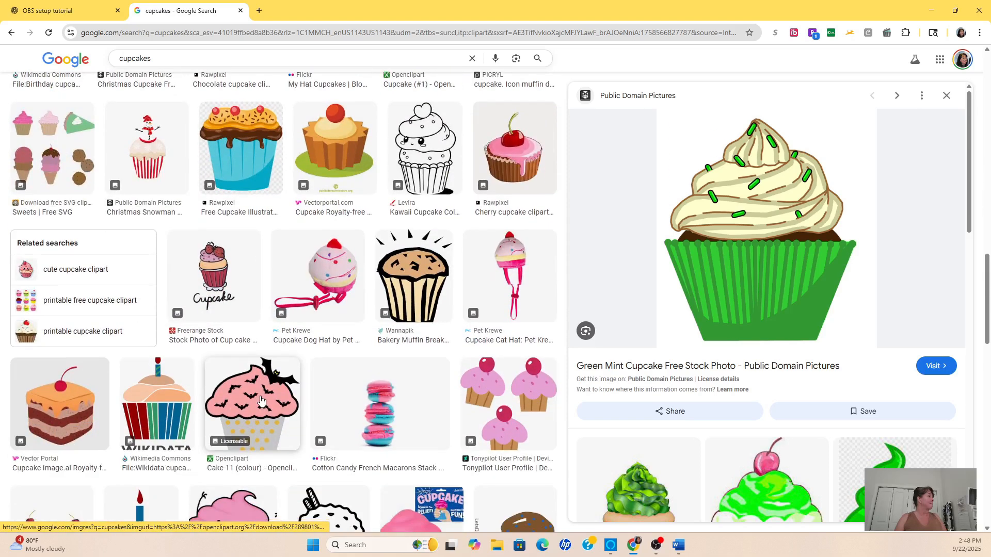
pyautogui.scroll(-6, 261, 401)
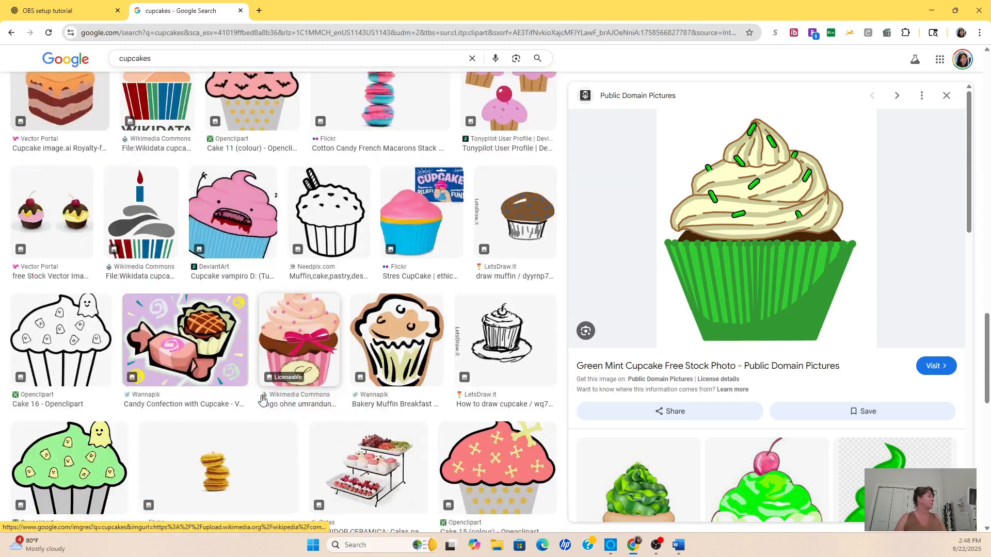
pyautogui.scroll(-5, 262, 399)
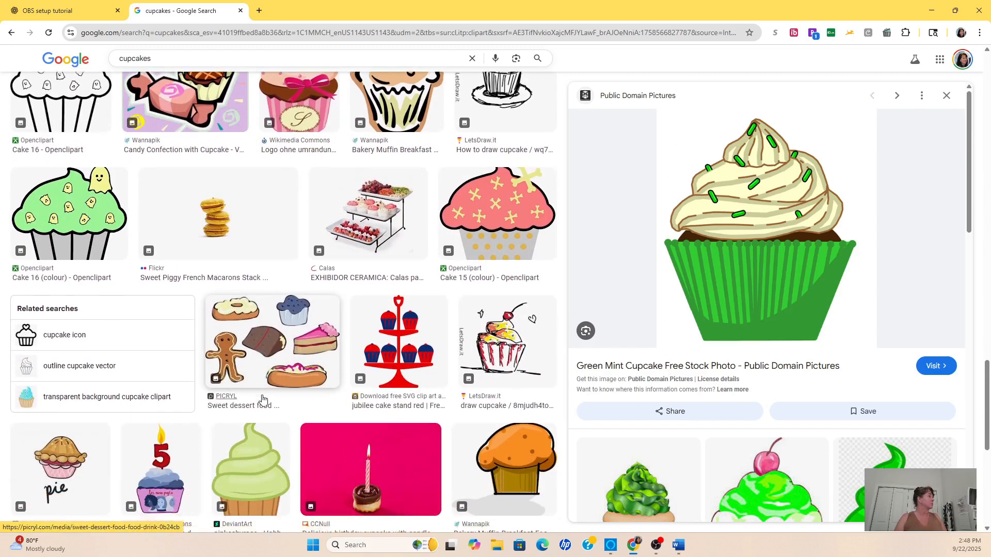
pyautogui.scroll(-6, 262, 399)
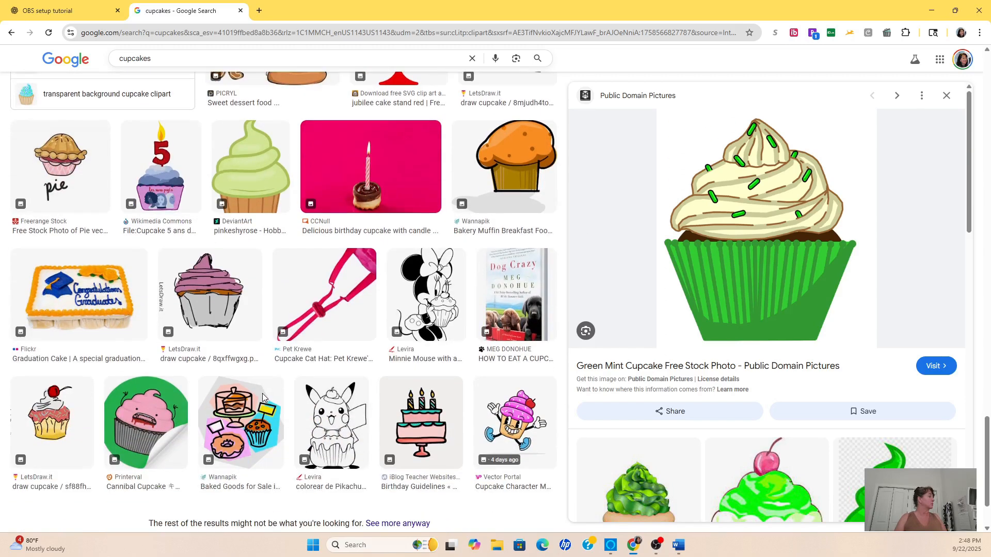
pyautogui.scroll(-2, 262, 397)
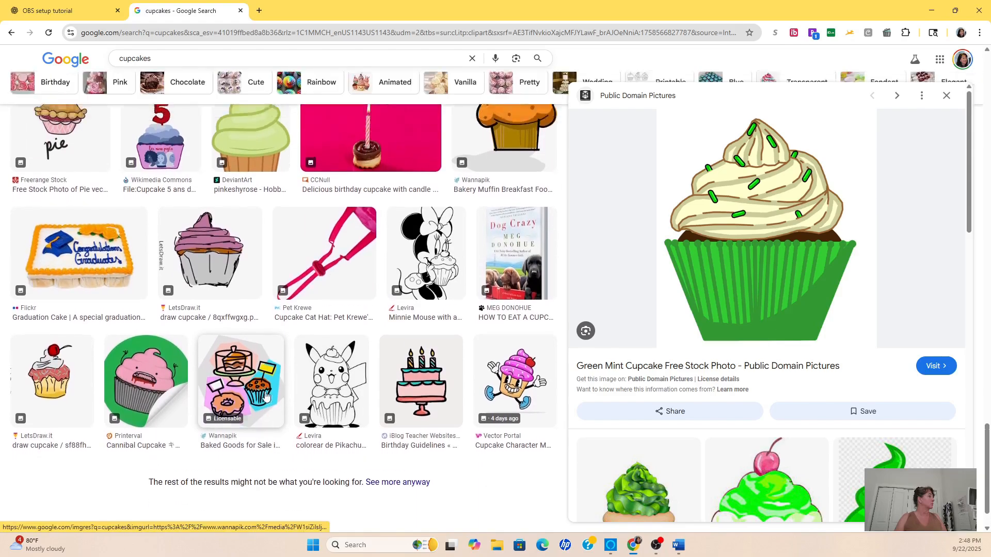
pyautogui.scroll(20, 266, 397)
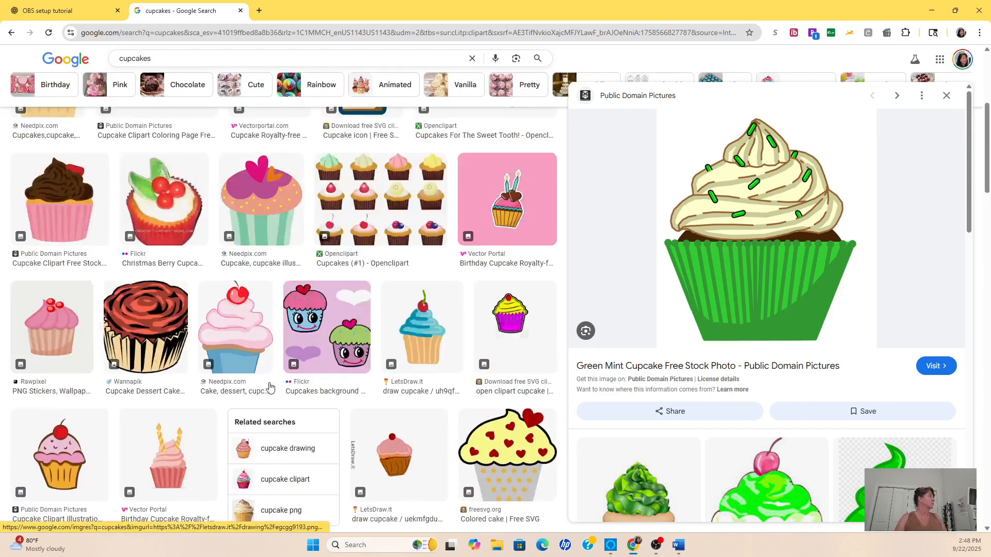
pyautogui.scroll(5, 269, 387)
# - Change the Google image search to "cupcake"
pyautogui.click(178, 65)
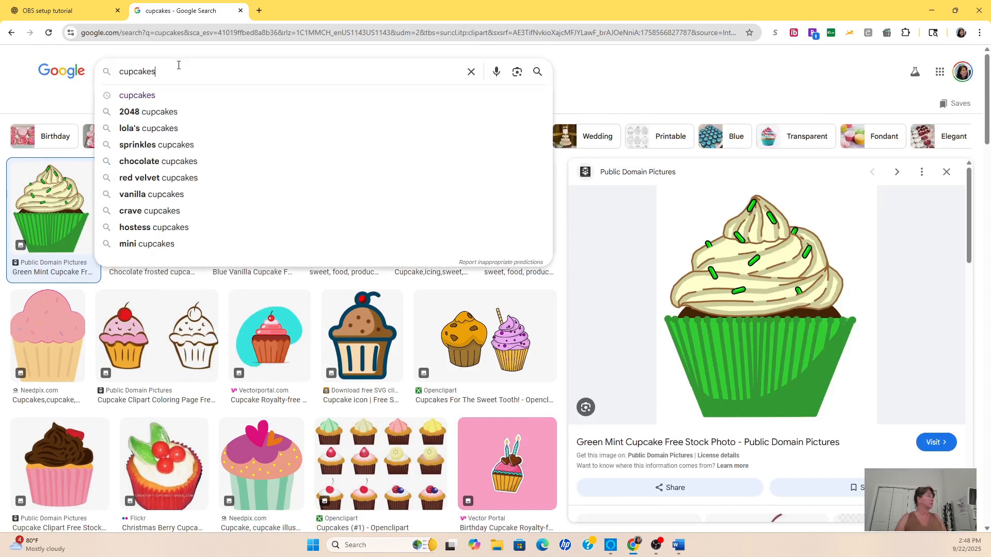
pyautogui.press('BackSpace')
pyautogui.press('Return')
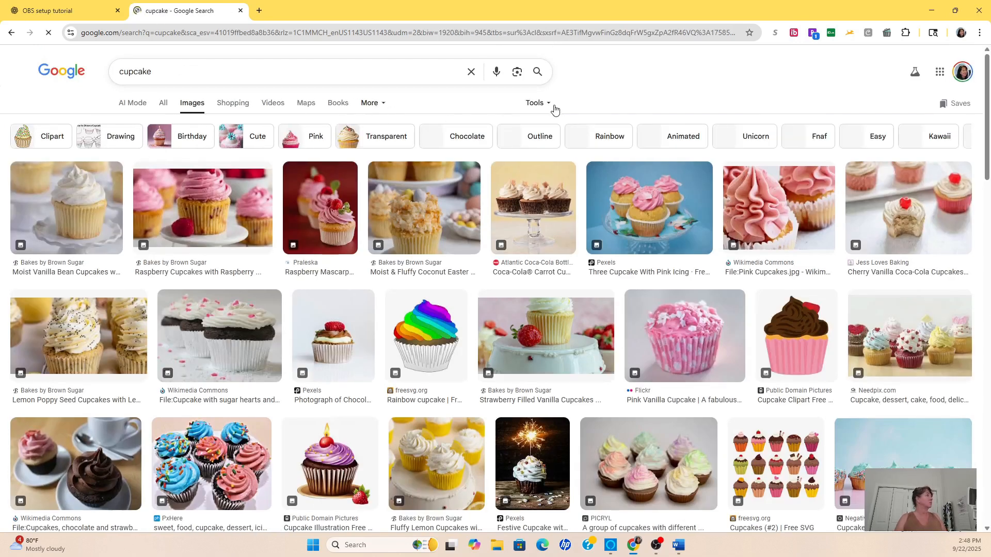
# - Restrict the Creative Commons "cupcake" image results to the clip art type
pyautogui.click(544, 103)
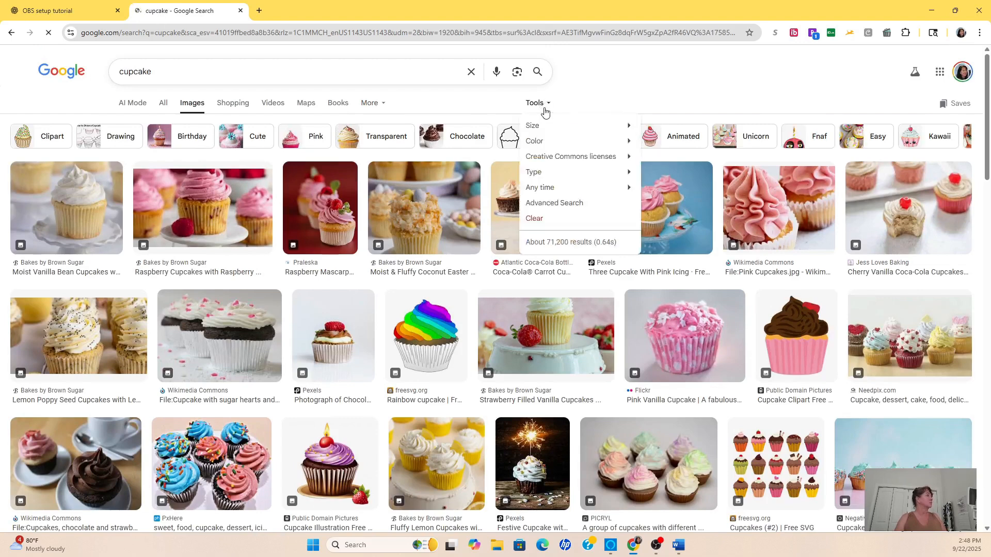
pyautogui.click(546, 107)
pyautogui.click(547, 105)
pyautogui.moveTo(611, 164)
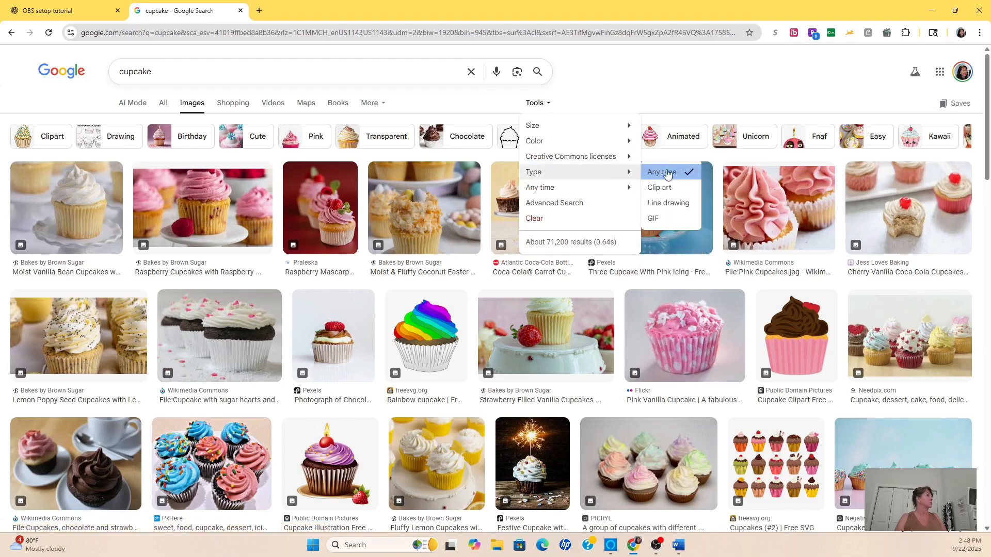
pyautogui.click(671, 189)
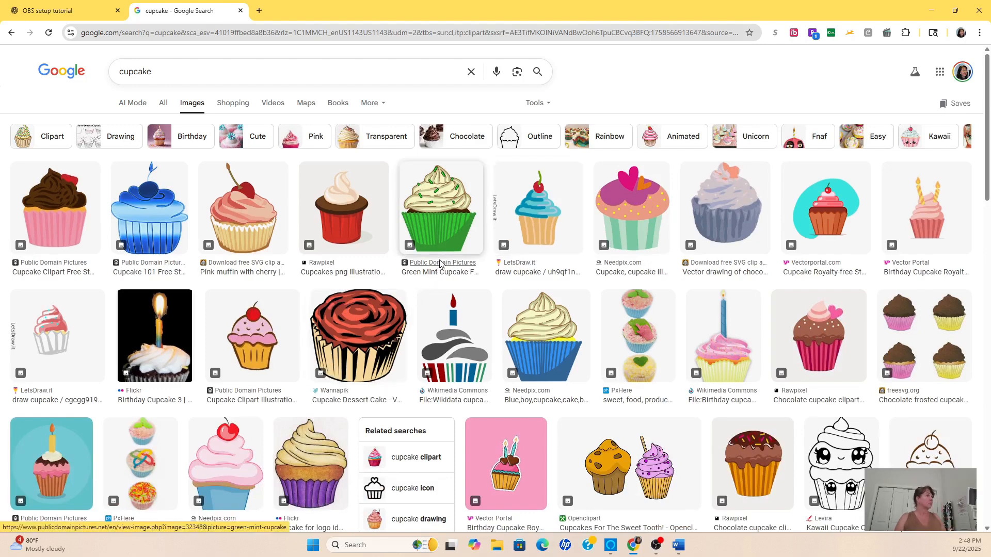
# - Open the Rawpixel chocolate cupcake with a pink heart and striped wrapper, and copy its image
pyautogui.scroll(-1, 440, 264)
pyautogui.scroll(-1, 695, 231)
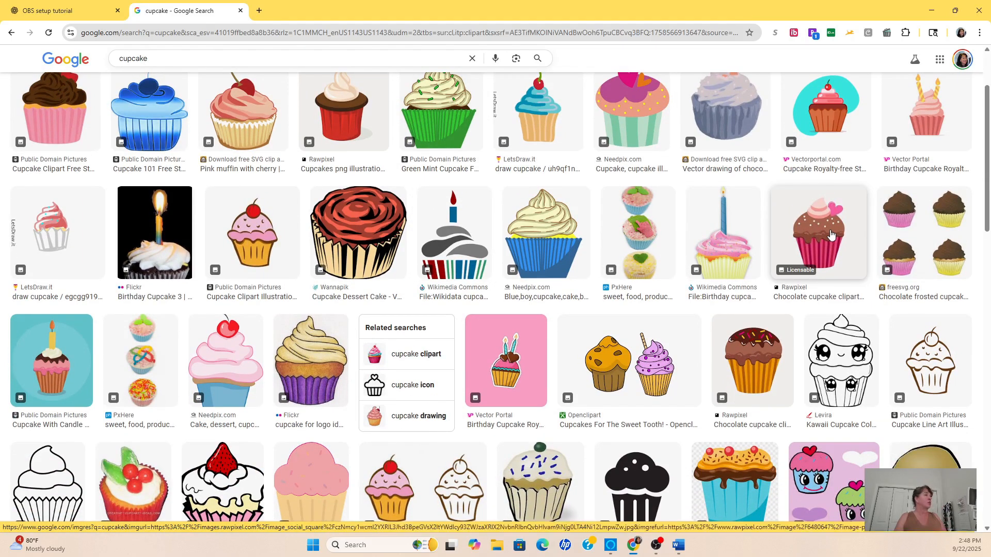
pyautogui.click(831, 236)
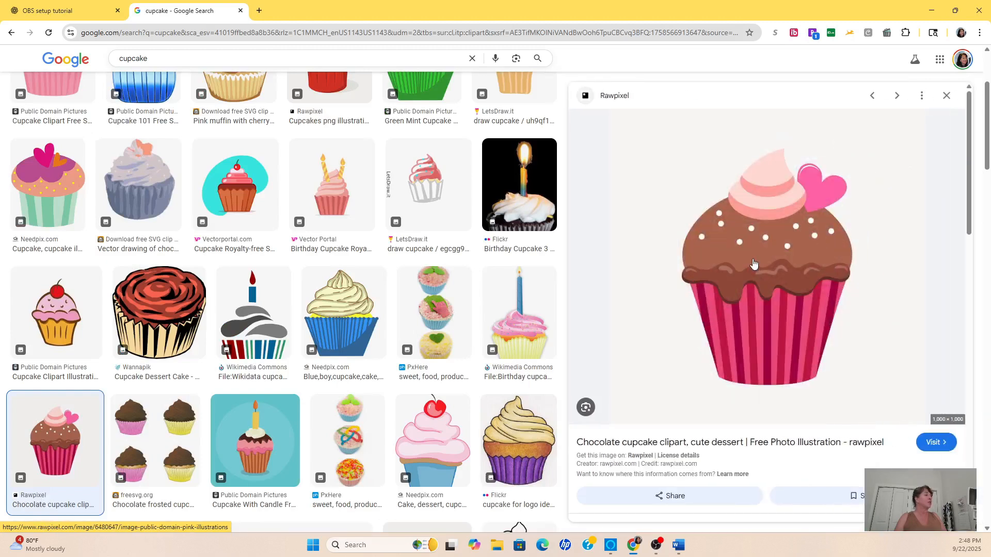
pyautogui.rightClick(755, 258)
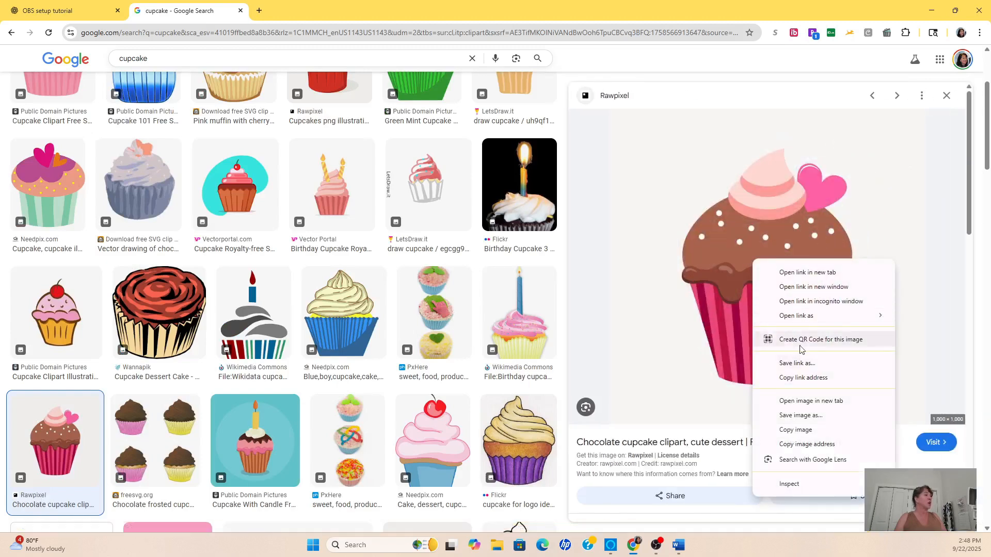
pyautogui.click(789, 431)
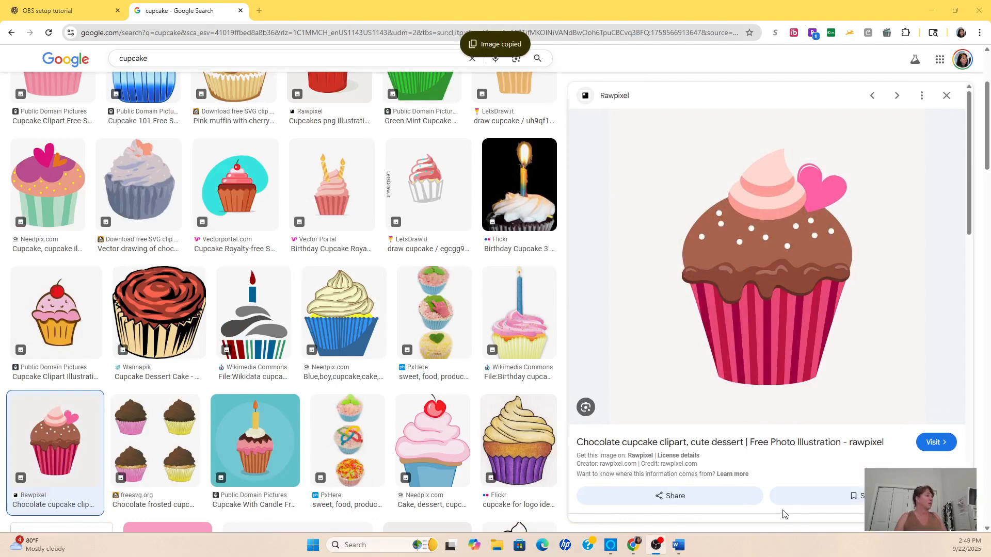
# - Switch to Word and paste the copied chocolate cupcake image into the flyer
pyautogui.click(679, 545)
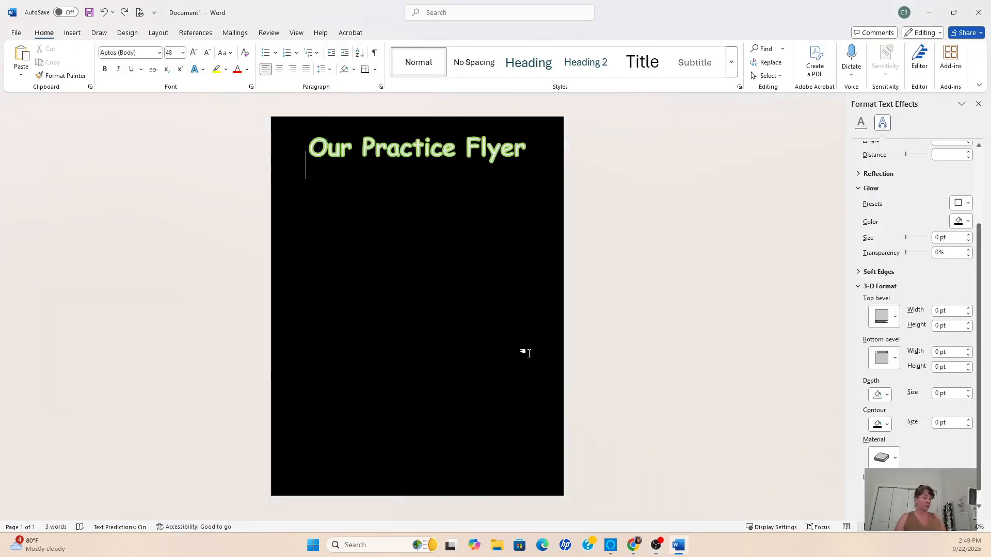
pyautogui.hotkey('ctrl', 'v')
# - Try to move the chocolate cupcake picture further down the page, away from the title
pyautogui.moveTo(375, 236); pyautogui.dragTo(416, 309)
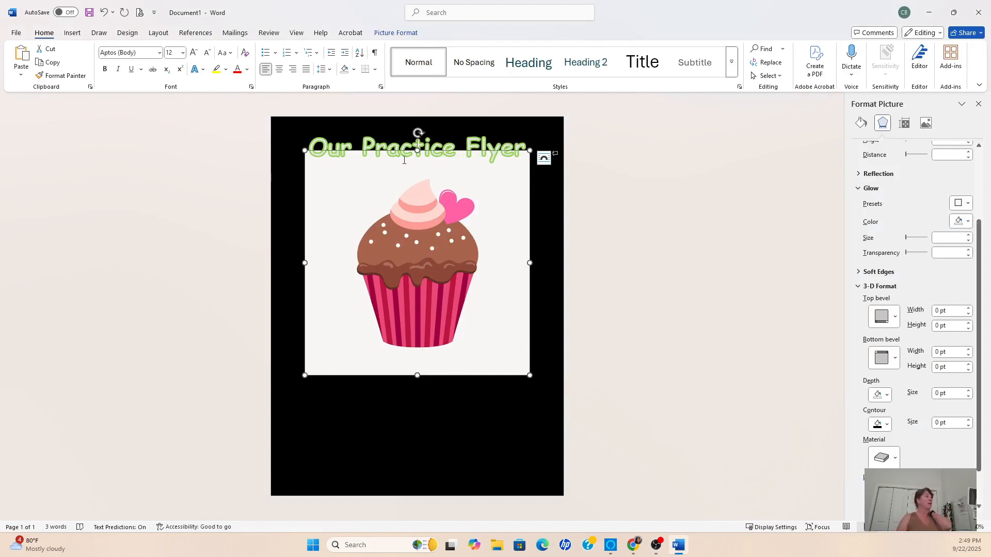
pyautogui.moveTo(449, 308); pyautogui.dragTo(455, 354)
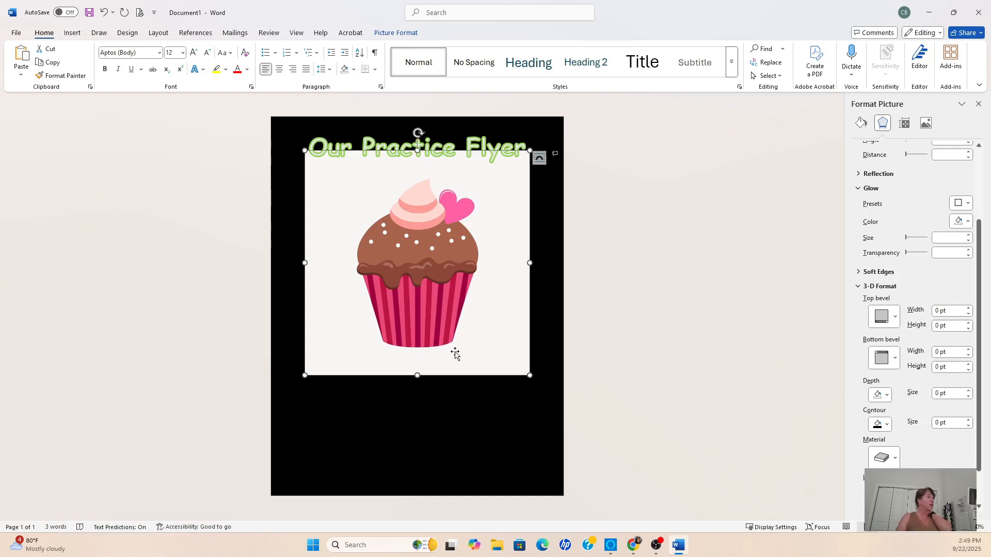
pyautogui.moveTo(383, 256); pyautogui.dragTo(472, 356)
pyautogui.moveTo(400, 279); pyautogui.dragTo(500, 400)
pyautogui.moveTo(392, 262); pyautogui.dragTo(477, 343)
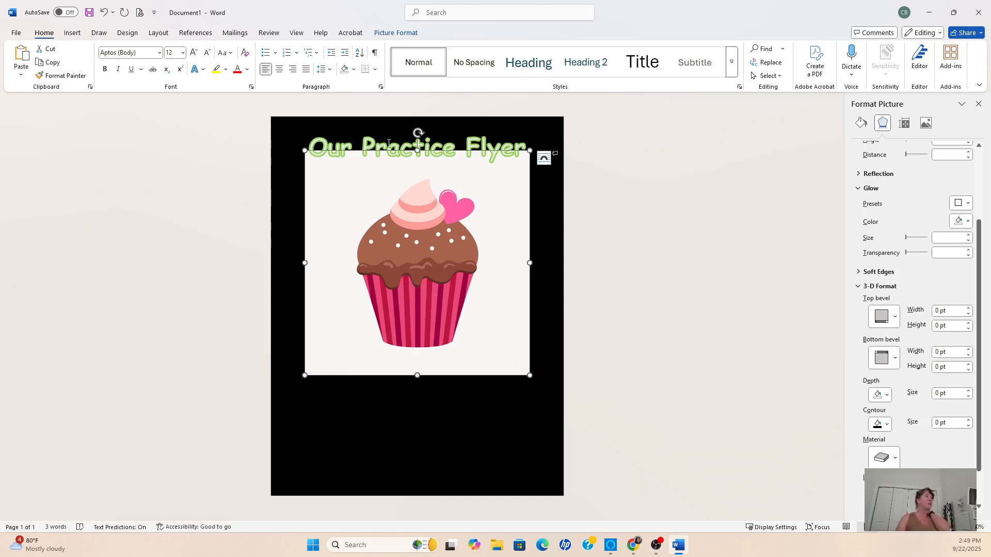
pyautogui.click(394, 165)
pyautogui.click(404, 243)
# - Set the cupcake picture's text wrapping to In Front of Text and move it down clear of the title
pyautogui.click(978, 104)
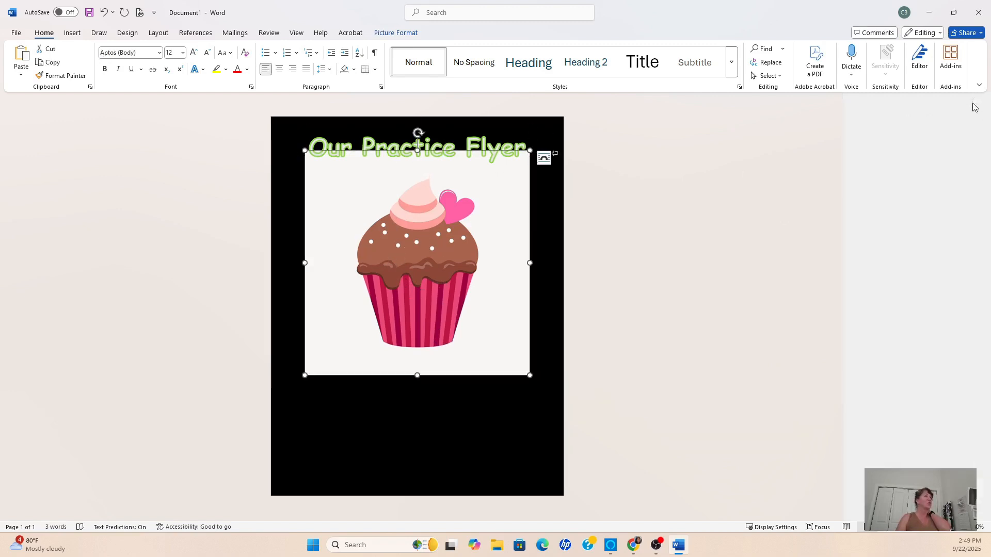
pyautogui.click(394, 34)
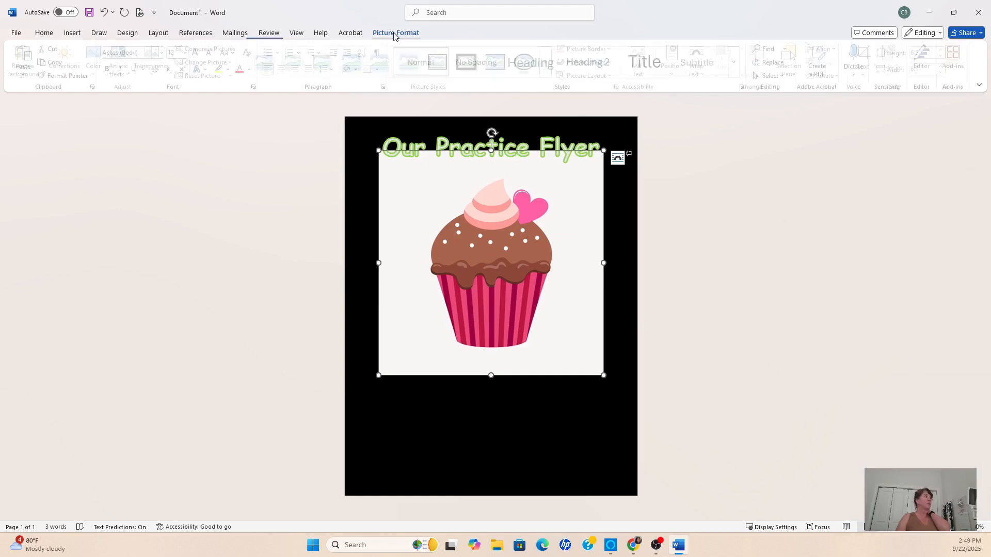
pyautogui.click(700, 74)
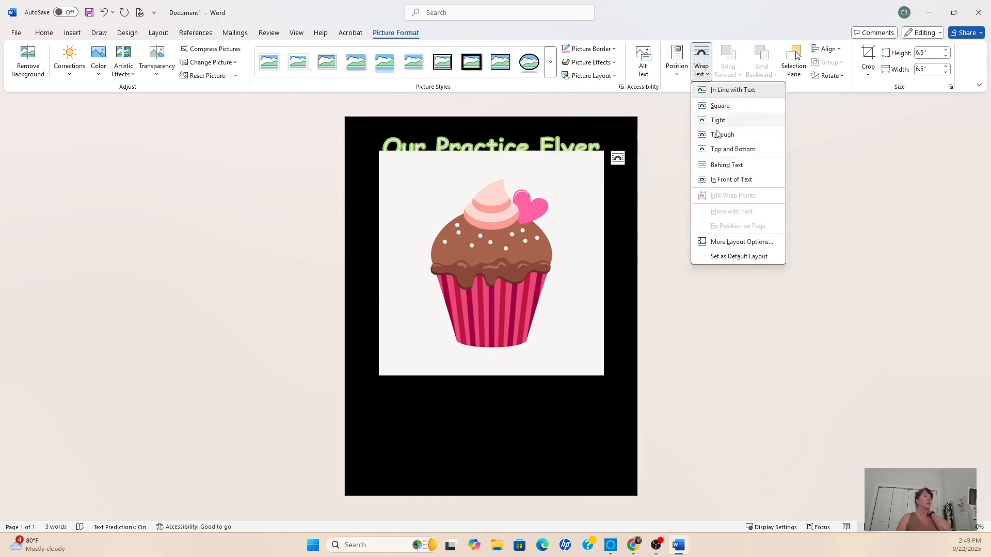
pyautogui.click(722, 180)
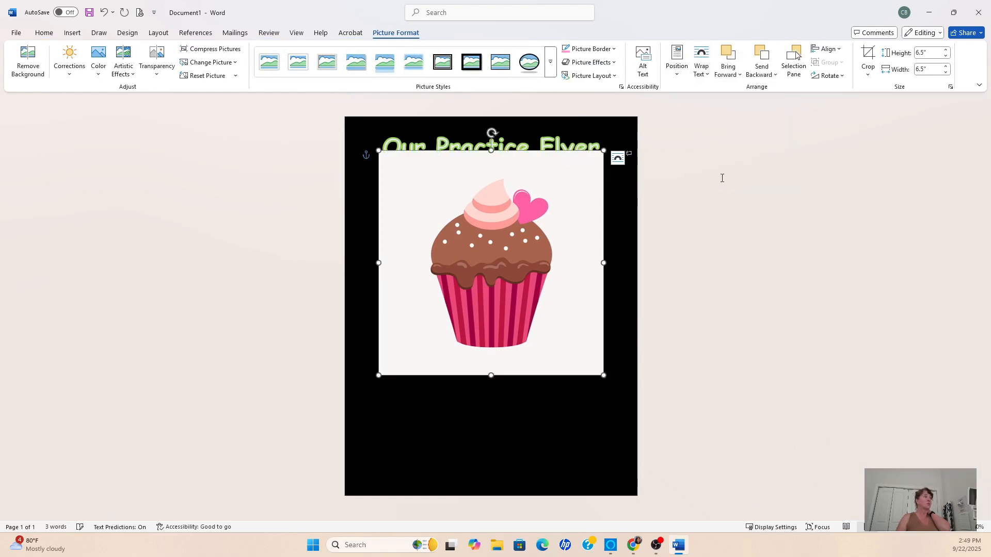
pyautogui.moveTo(503, 225); pyautogui.dragTo(471, 268)
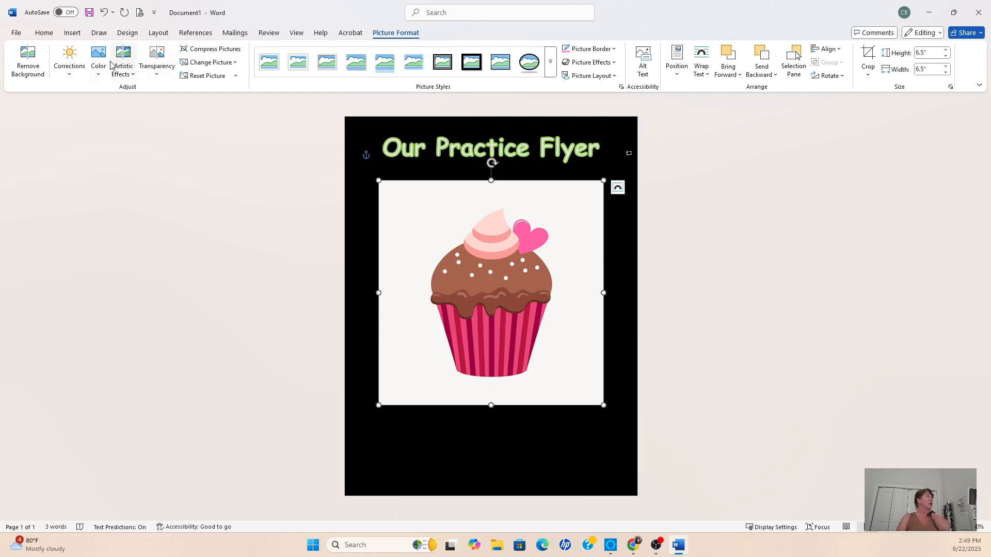
# - Remove the cupcake picture's background, keep the changes, and reopen background removal with Mark Areas to Remove active
pyautogui.click(25, 72)
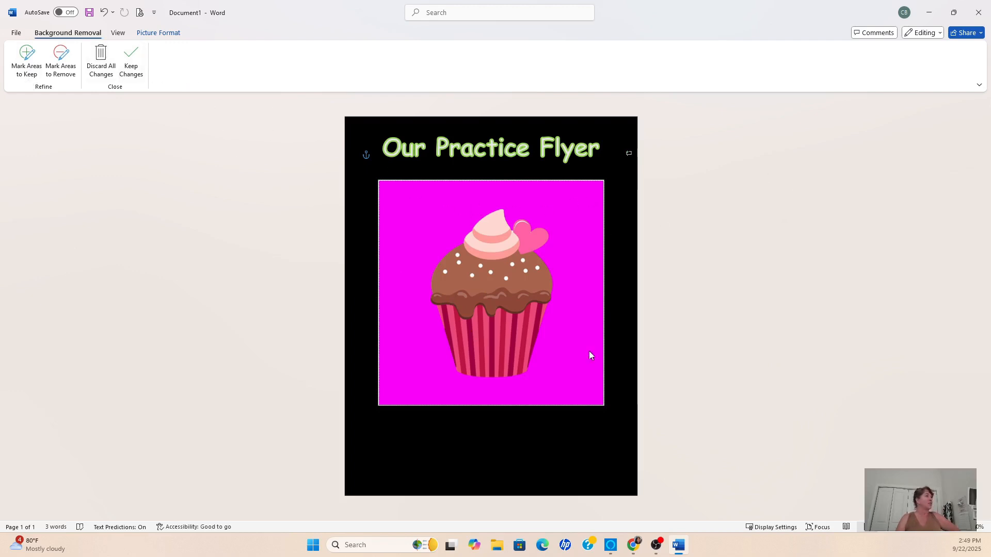
pyautogui.click(131, 63)
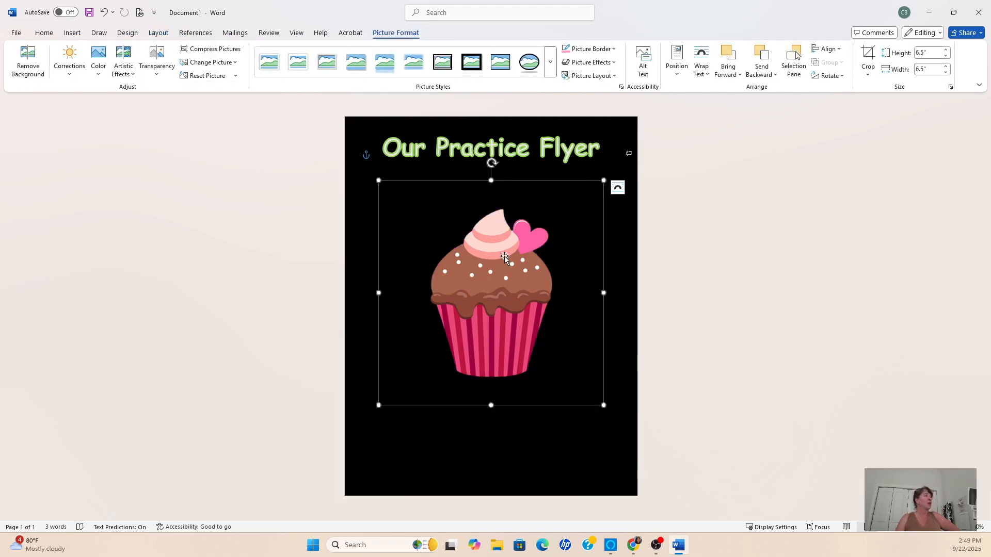
pyautogui.click(28, 59)
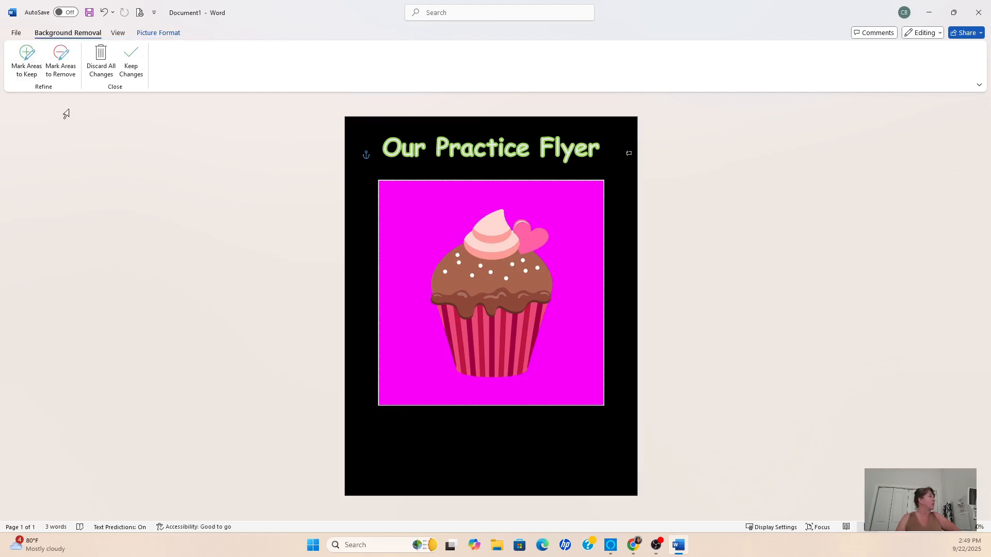
pyautogui.click(60, 61)
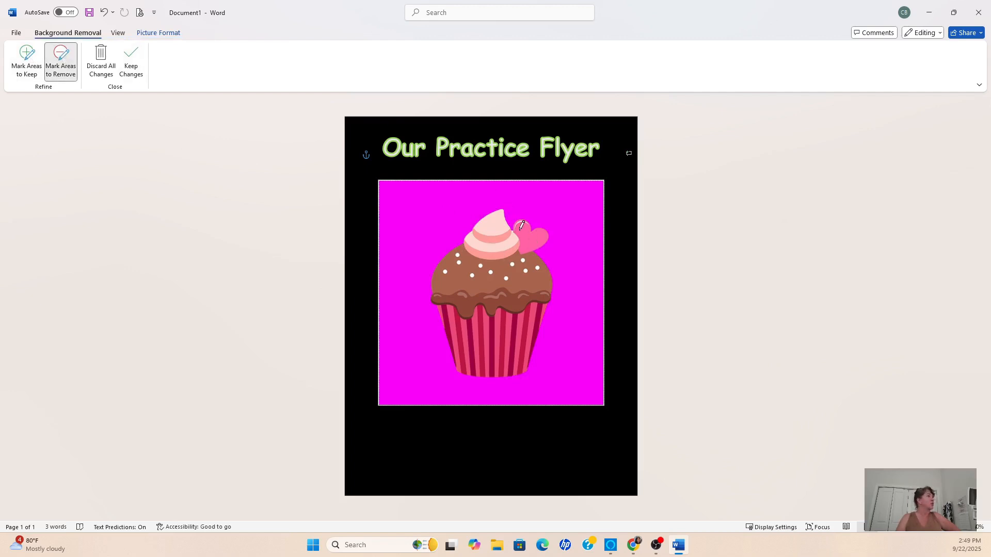
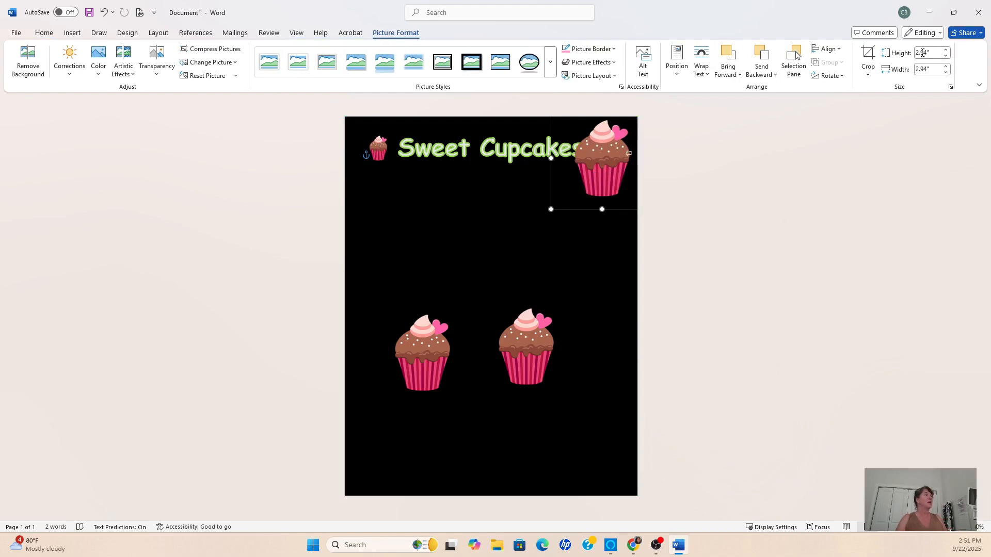
# - Resize the large cupcake overlapping the title to 0.96" and place it right after the word "Cupcakes"
pyautogui.doubleClick(923, 53)
pyautogui.write('4')
pyautogui.press('Tab')
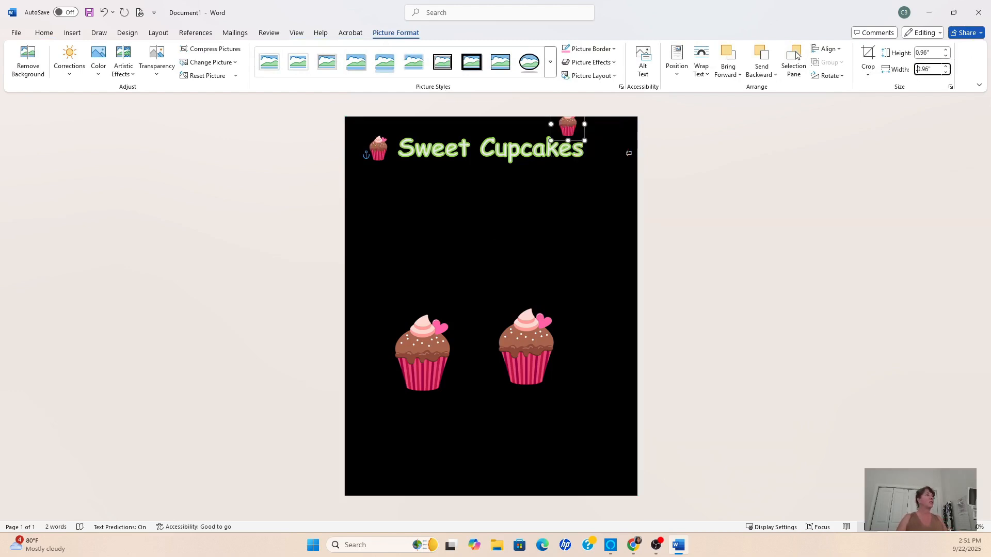
pyautogui.click(557, 254)
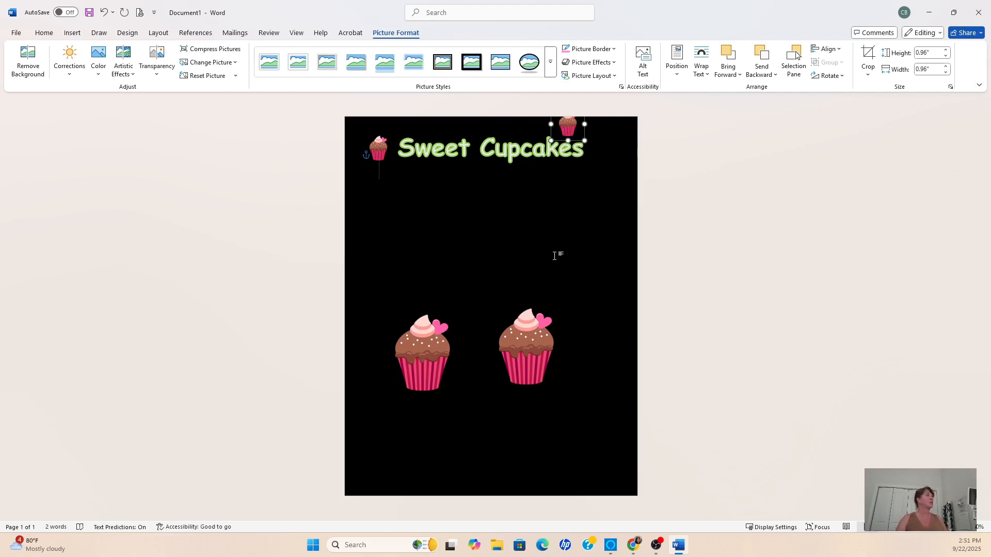
pyautogui.click(565, 125)
pyautogui.moveTo(565, 125); pyautogui.dragTo(606, 145)
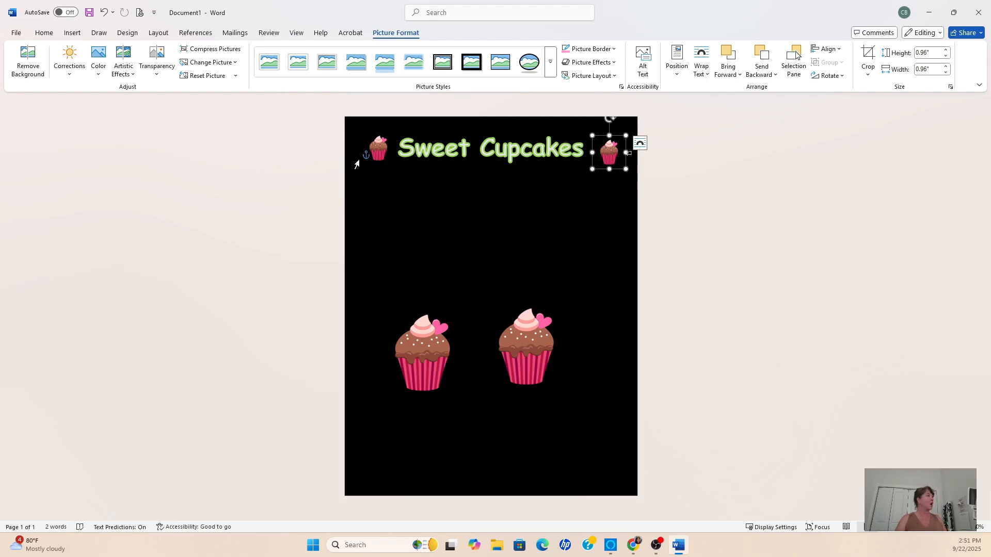
# - Align the tops of the two small cupcakes on either side of the title
pyautogui.keyDown('shift'); pyautogui.click(380, 148); pyautogui.keyUp('shift')
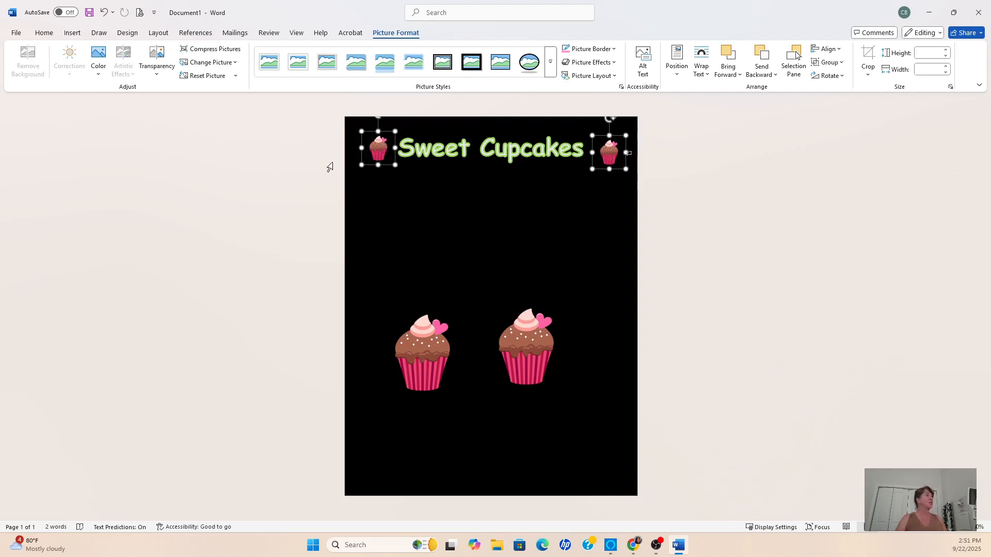
pyautogui.click(840, 49)
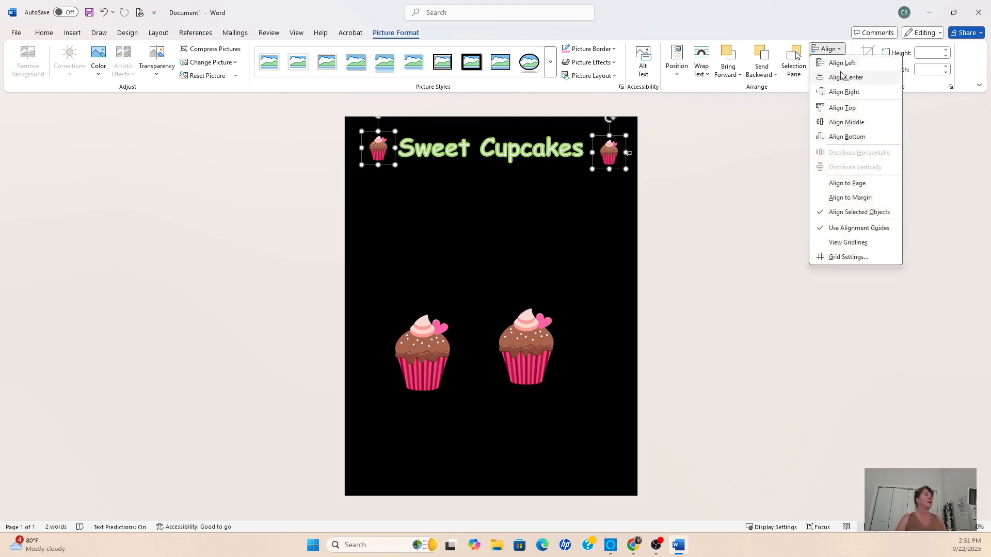
pyautogui.click(842, 109)
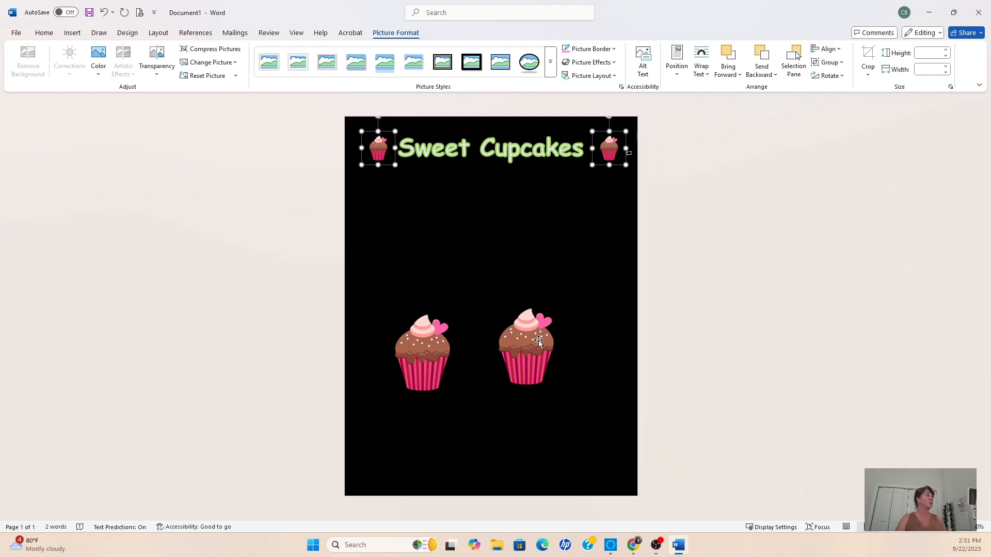
# - Move both large cupcakes into the page's lower-left corner so that they overlap
pyautogui.moveTo(538, 341); pyautogui.dragTo(378, 443)
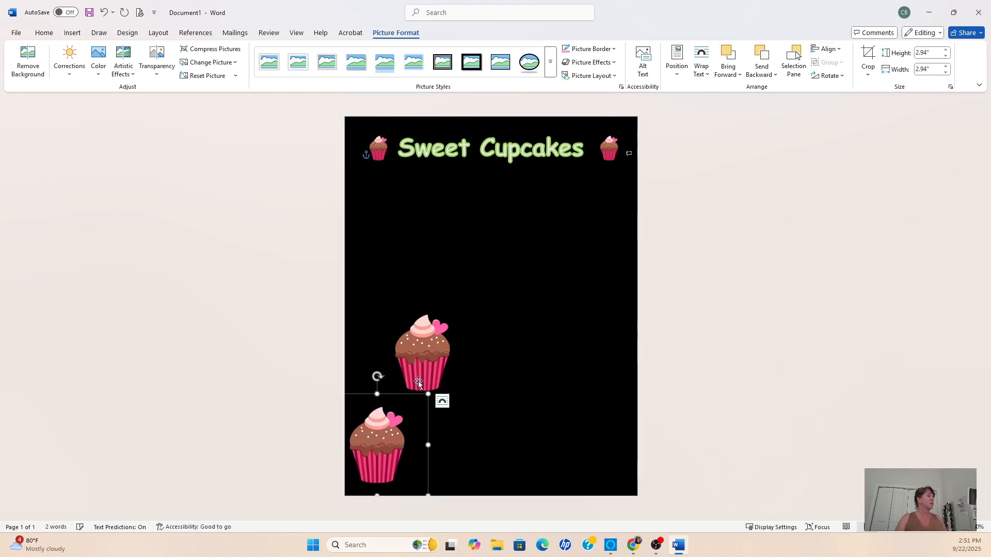
pyautogui.moveTo(418, 382); pyautogui.dragTo(411, 433)
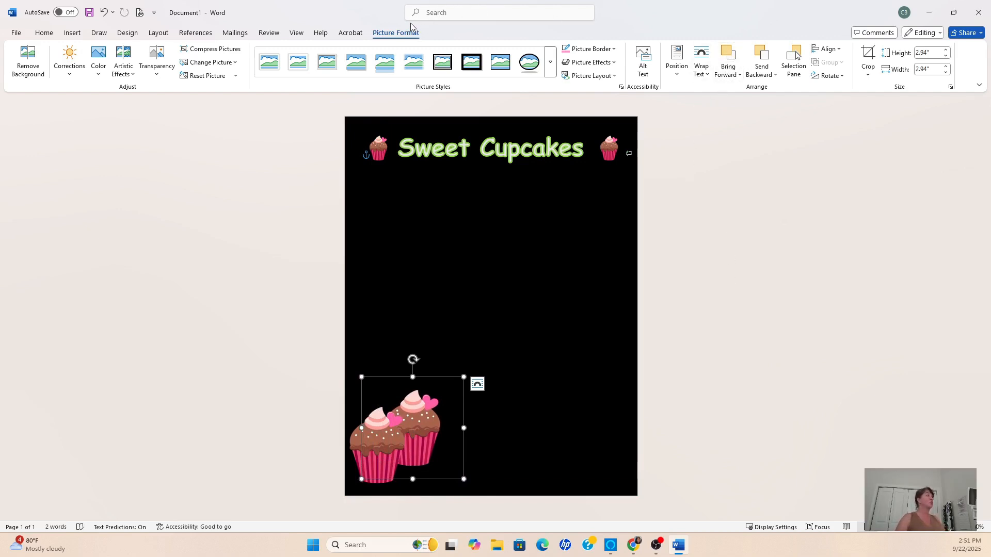
# - Bring the rear cupcake of the overlapping pair forward and send it backward again
pyautogui.click(718, 62)
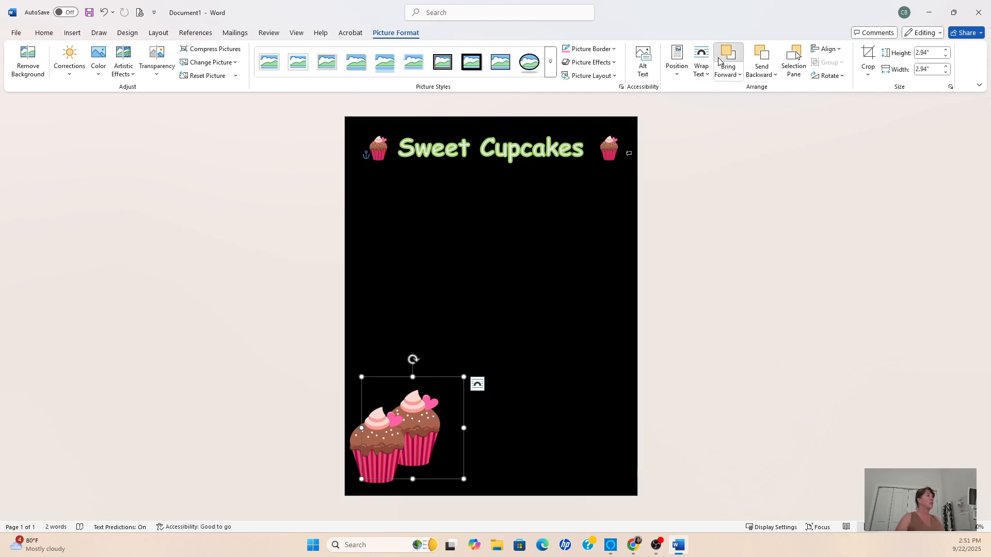
pyautogui.click(733, 70)
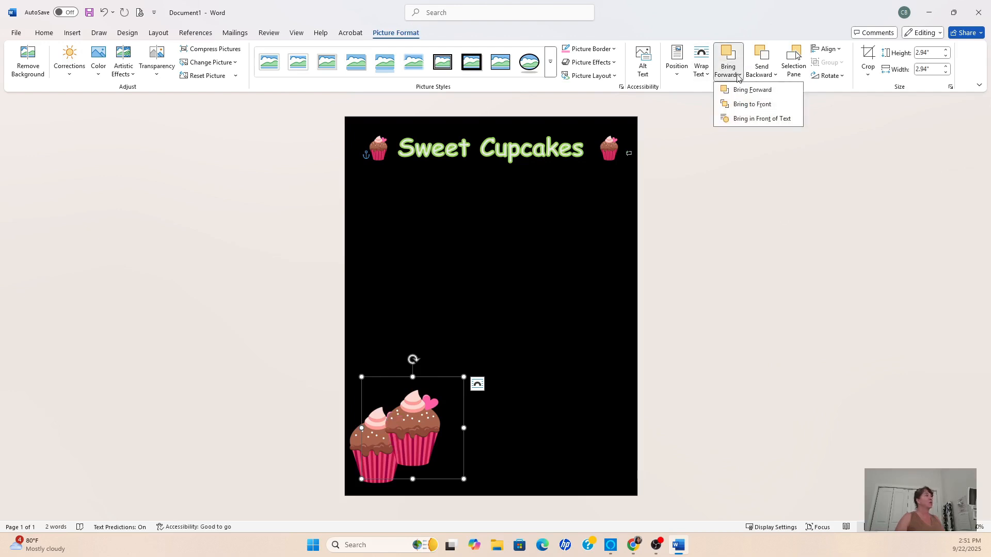
pyautogui.click(756, 55)
pyautogui.click(757, 55)
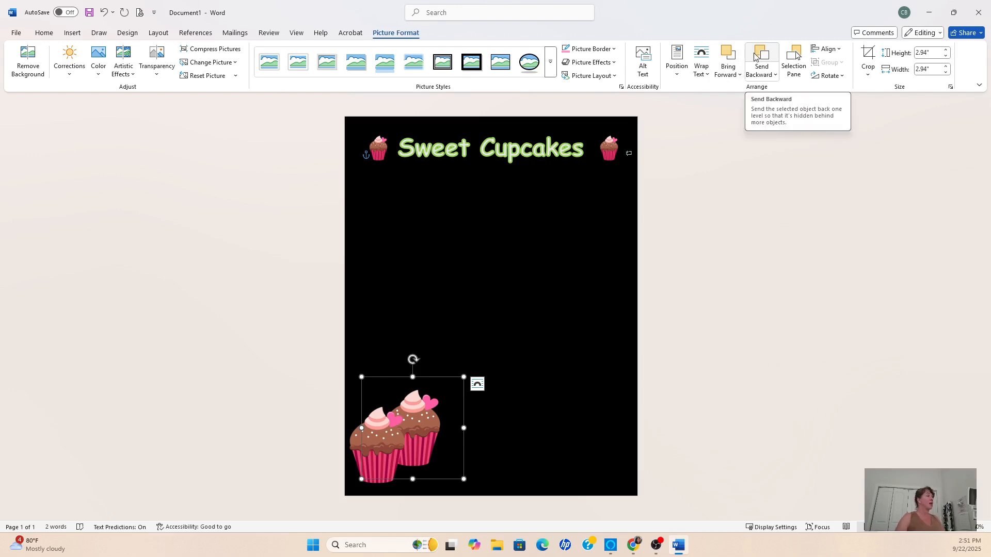
# - Enter a line of filler text directly on the page below the title and delete it again
pyautogui.click(753, 332)
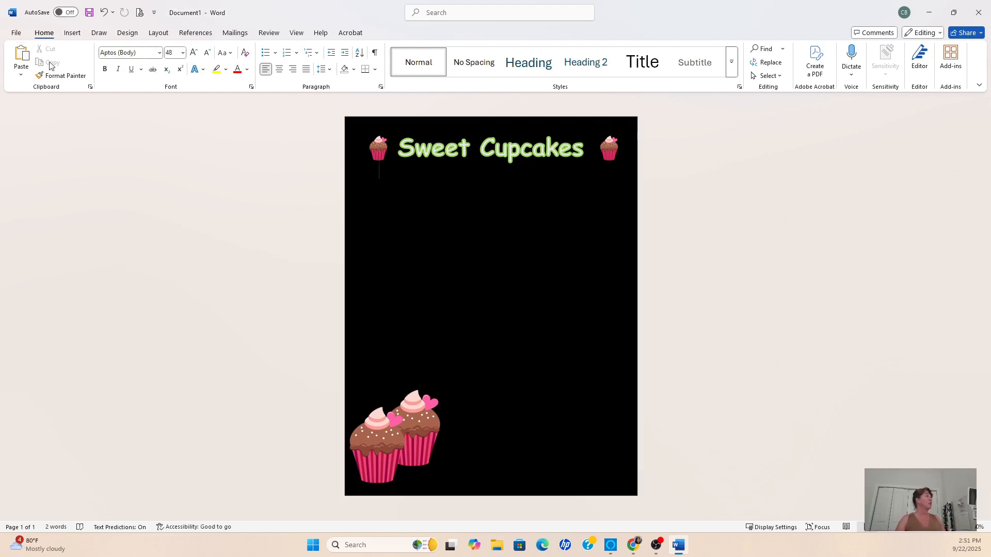
pyautogui.write('lfkda;lkdsfjl;afj;llkjasd')
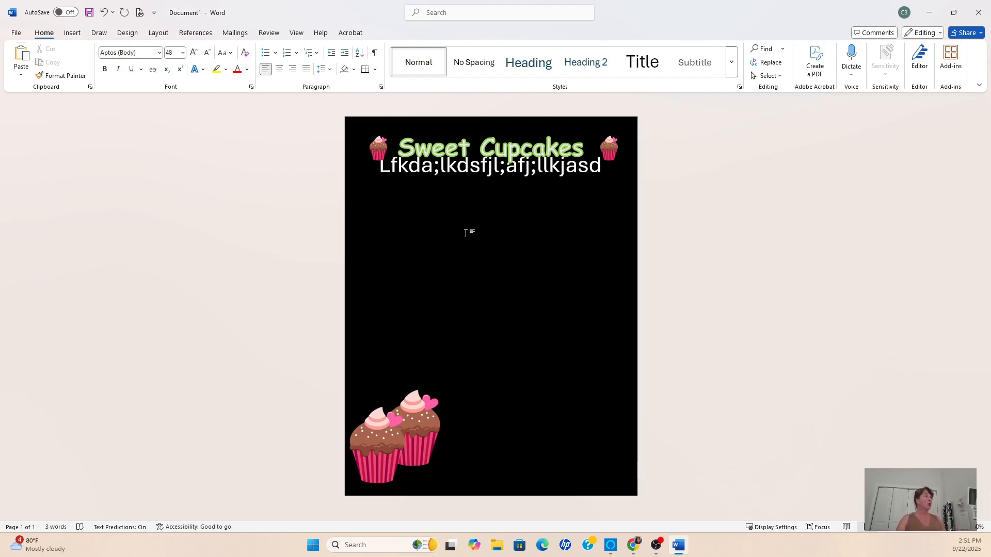
pyautogui.hotkey('ctrl', 'BackSpace')
pyautogui.hotkey('ctrl', 'BackSpace')
pyautogui.hotkey('ctrl', 'BackSpace')
pyautogui.hotkey('ctrl', 'BackSpace')
pyautogui.hotkey('ctrl', 'BackSpace')
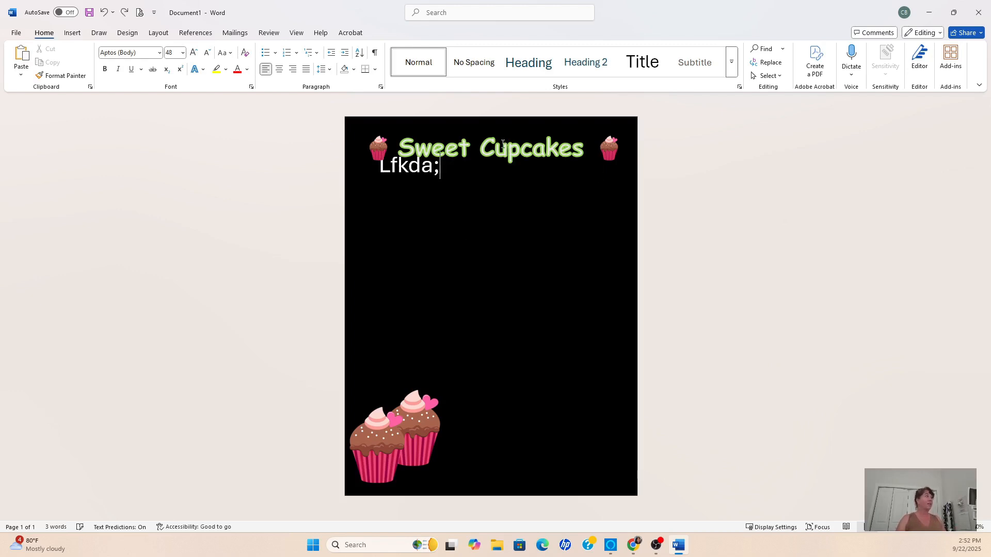
pyautogui.hotkey('ctrl', 'BackSpace')
pyautogui.hotkey('ctrl', 'BackSpace')
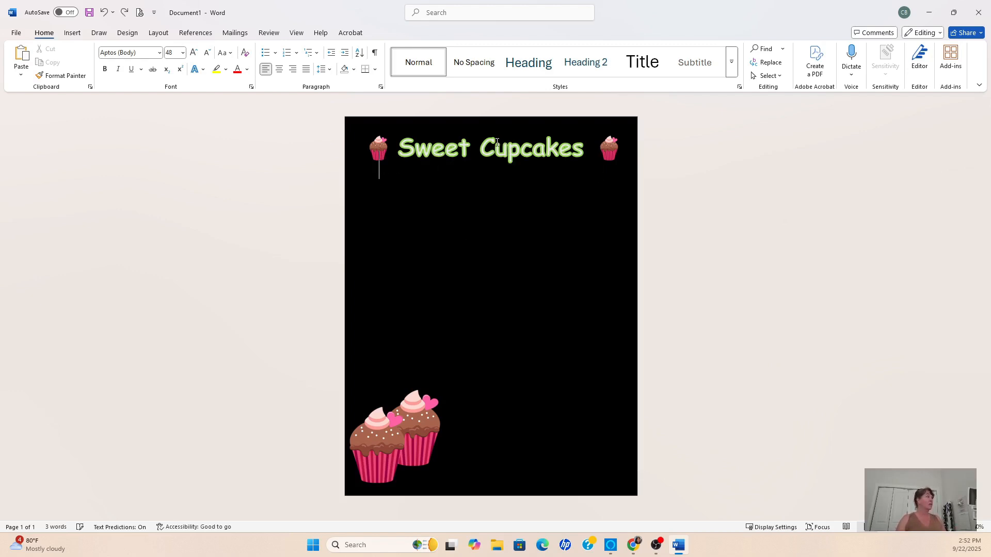
# - Try adding blank lines on the page and undo them
pyautogui.press('Return')
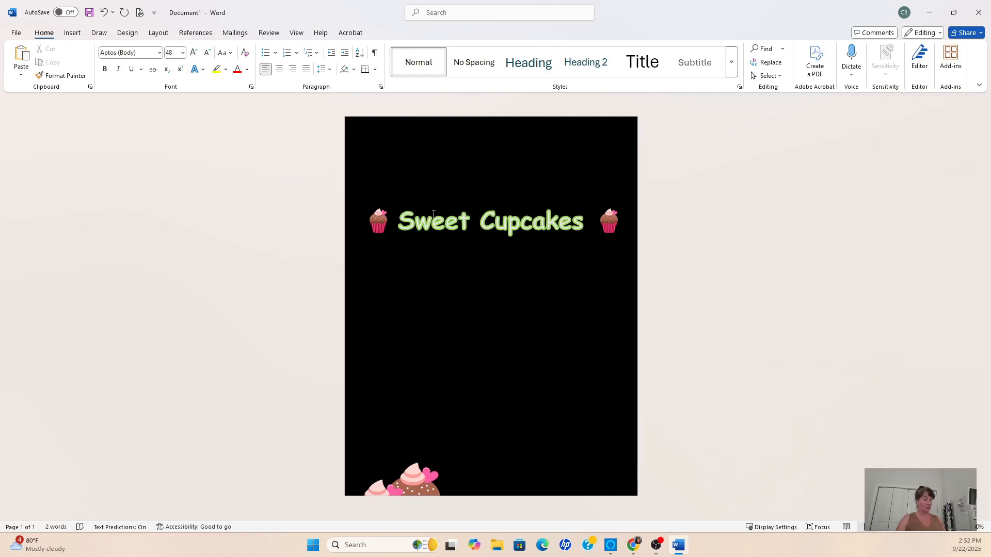
pyautogui.hotkey('ctrl', 'z')
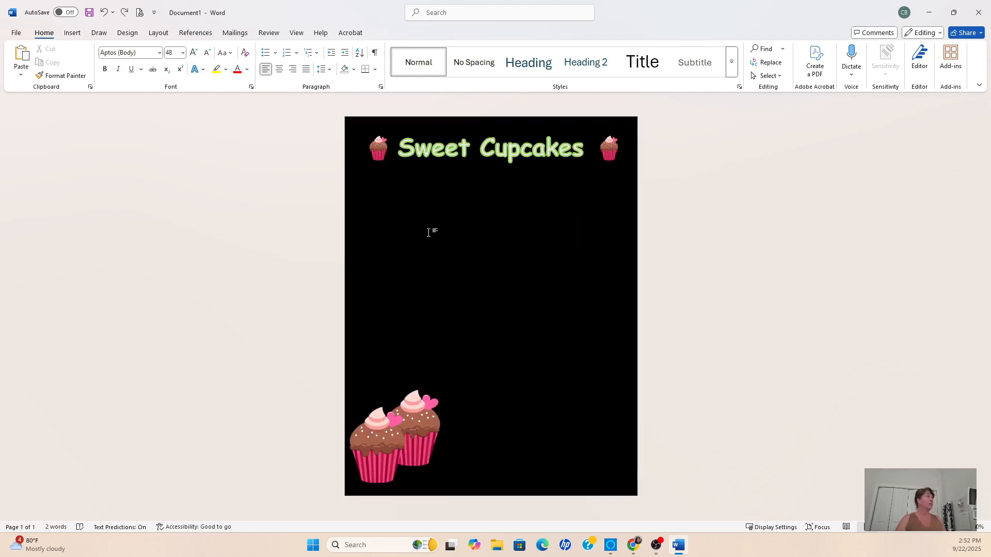
pyautogui.press('Return')
pyautogui.press('Return')
pyautogui.press('Return')
pyautogui.hotkey('ctrl', 'z')
# - Insert a Simple Text Box on the flyer
pyautogui.click(72, 34)
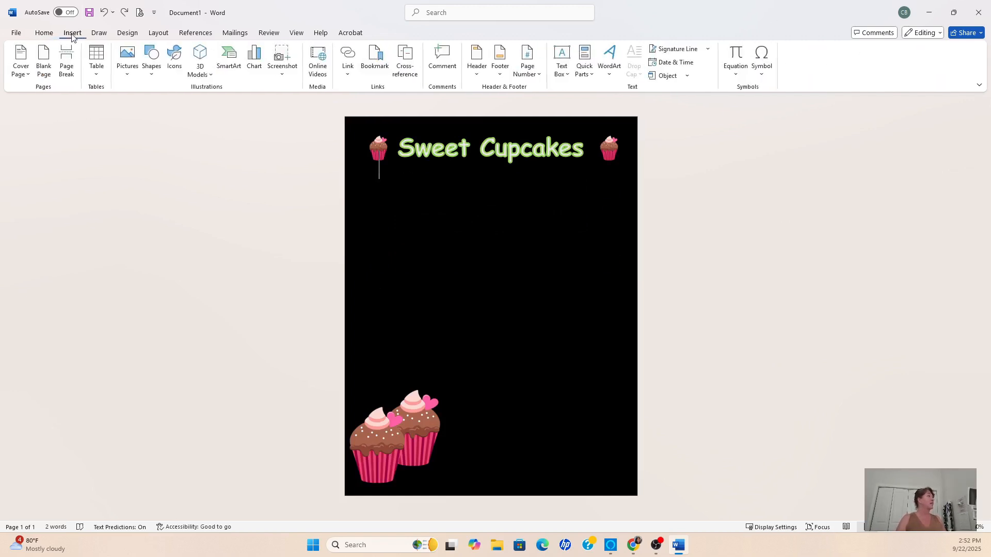
pyautogui.click(561, 69)
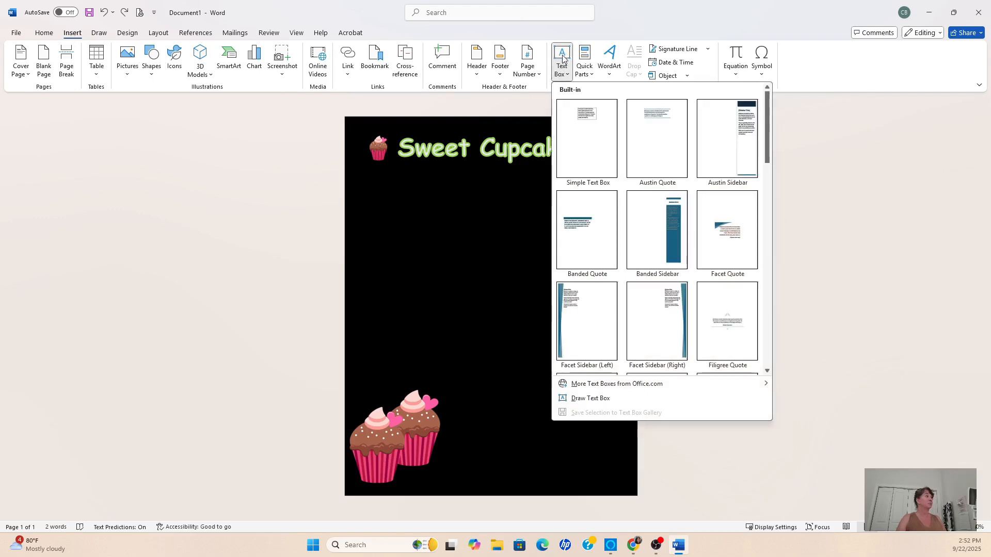
pyautogui.click(584, 146)
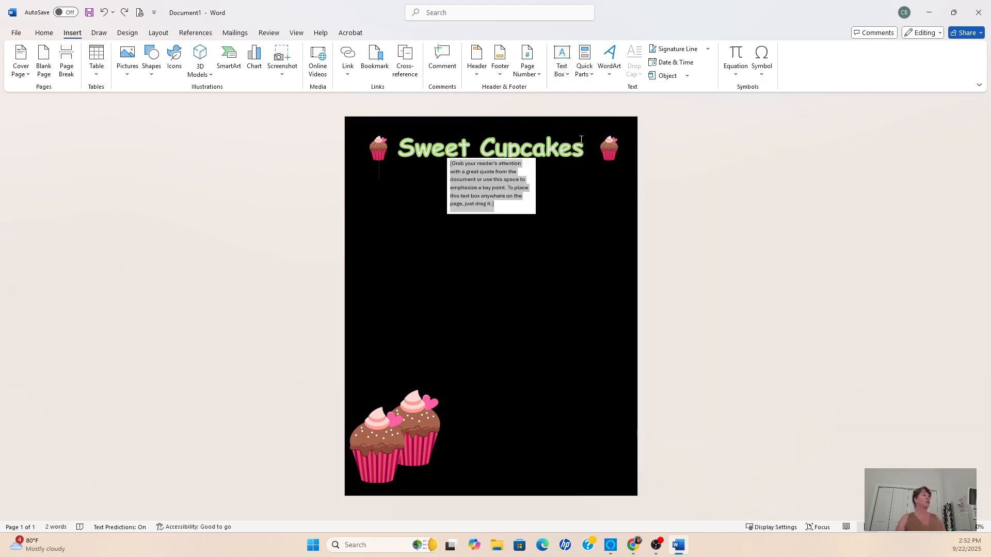
# - Try to move the text box further below the title, and undo the misplaced text, box move and title deletion
pyautogui.moveTo(507, 186); pyautogui.dragTo(495, 235)
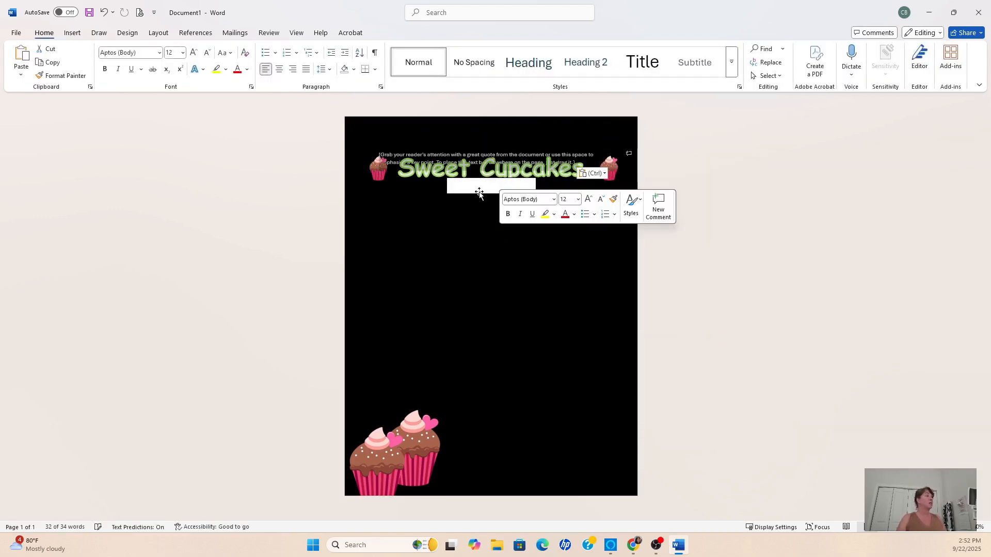
pyautogui.moveTo(475, 194); pyautogui.dragTo(464, 246)
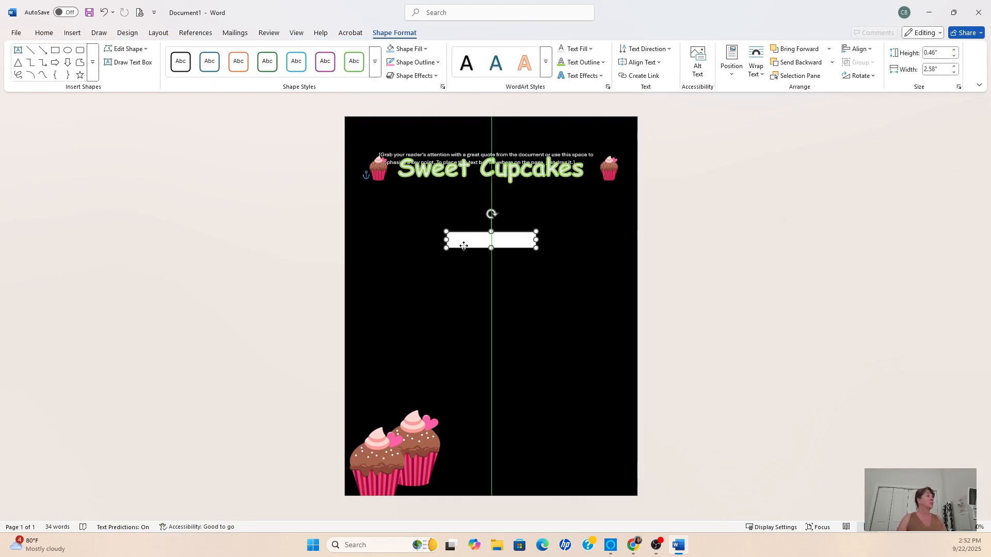
pyautogui.click(431, 149)
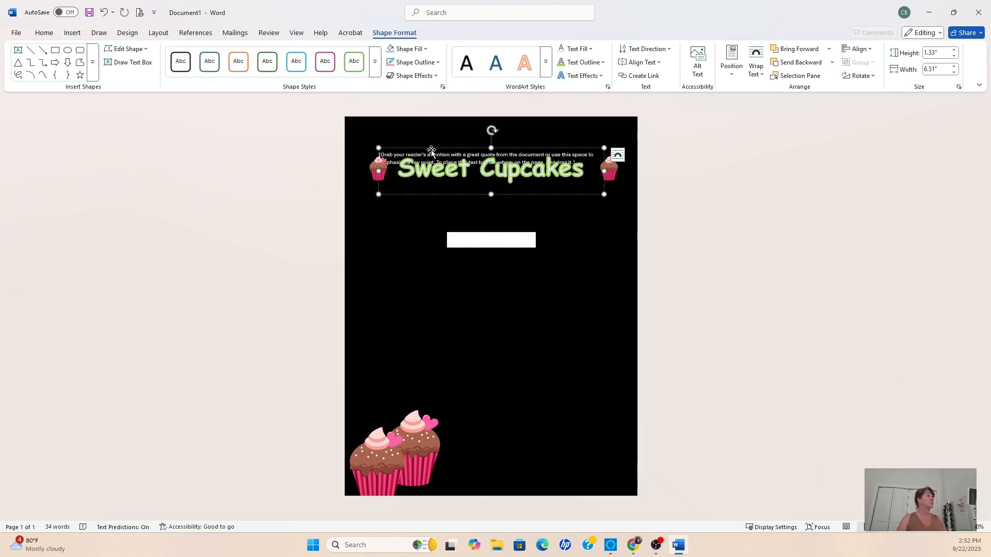
pyautogui.press('Delete')
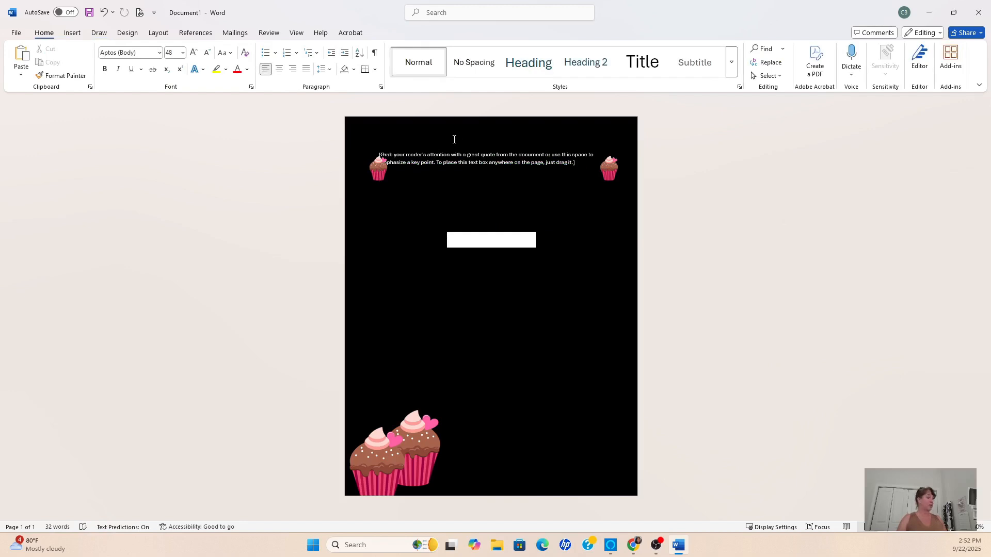
pyautogui.hotkey('ctrl', 'z')
pyautogui.hotkey('ctrl', 'z')
pyautogui.hotkey('ctrl', 'z')
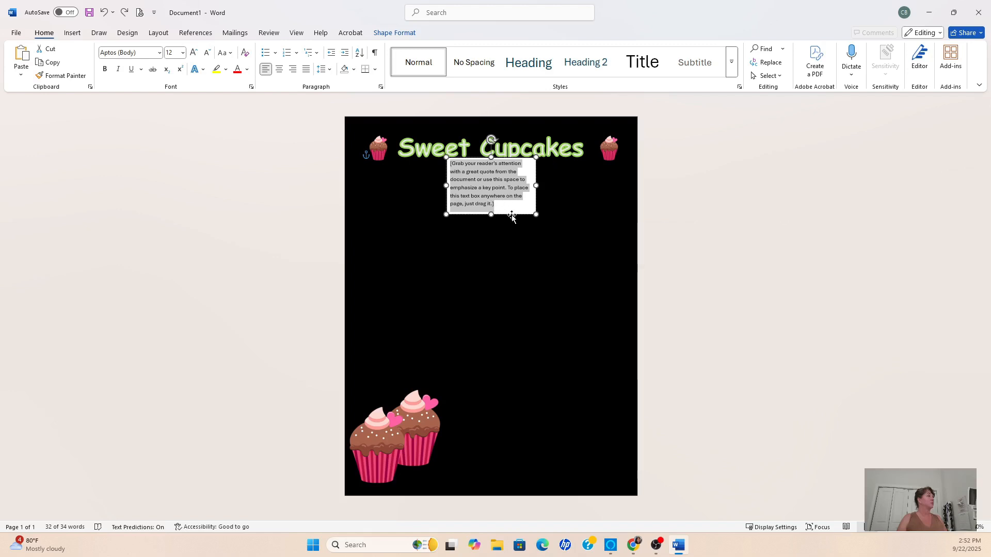
# - Move the text box down clear of the title and replace its placeholder text with "This is our store info"
pyautogui.moveTo(511, 217); pyautogui.dragTo(496, 270)
pyautogui.click(467, 246)
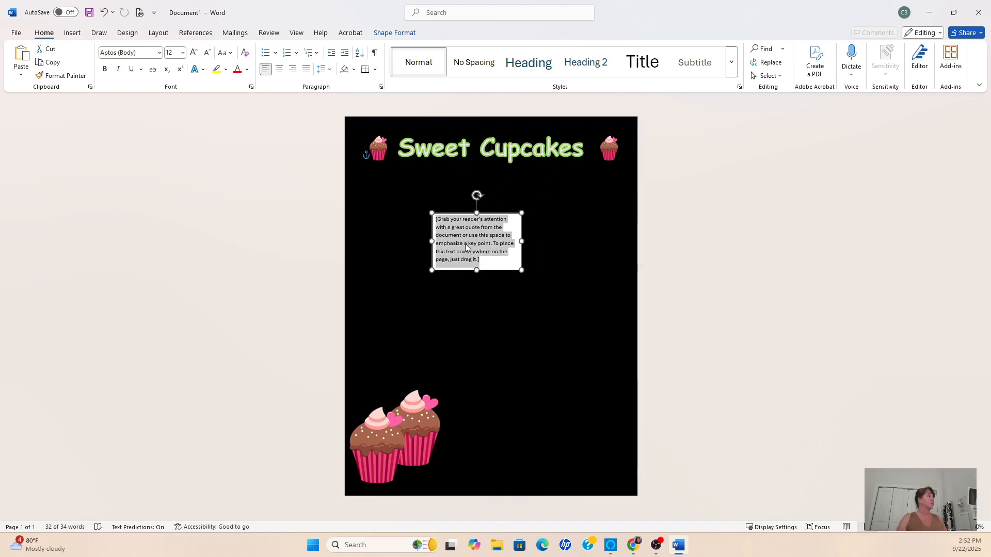
pyautogui.write('This is our store inforamtion')
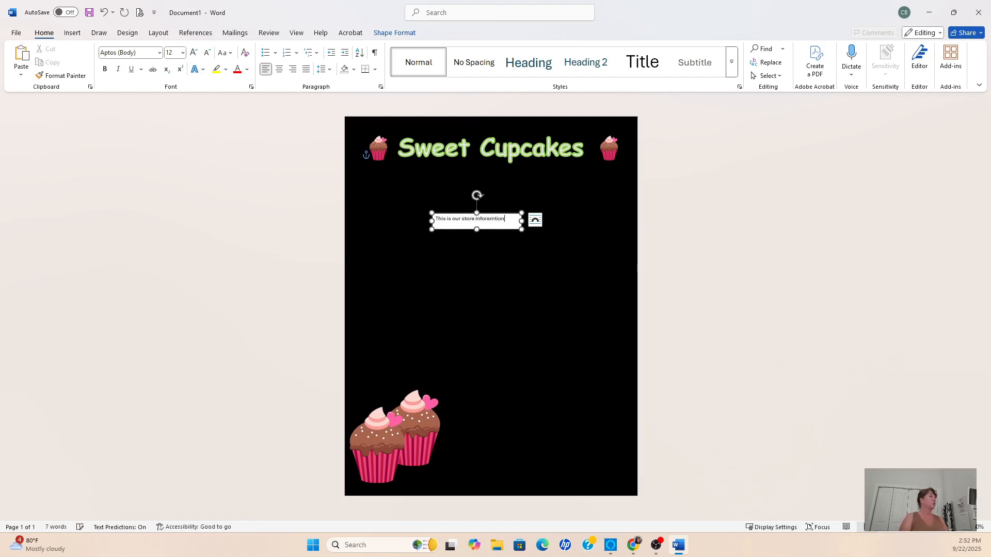
pyautogui.press('BackSpace')
pyautogui.press('BackSpace')
# - Make the text box taller and try to replace its text with generated filler using "= Rand (3,5)"
pyautogui.moveTo(475, 233); pyautogui.dragTo(473, 316)
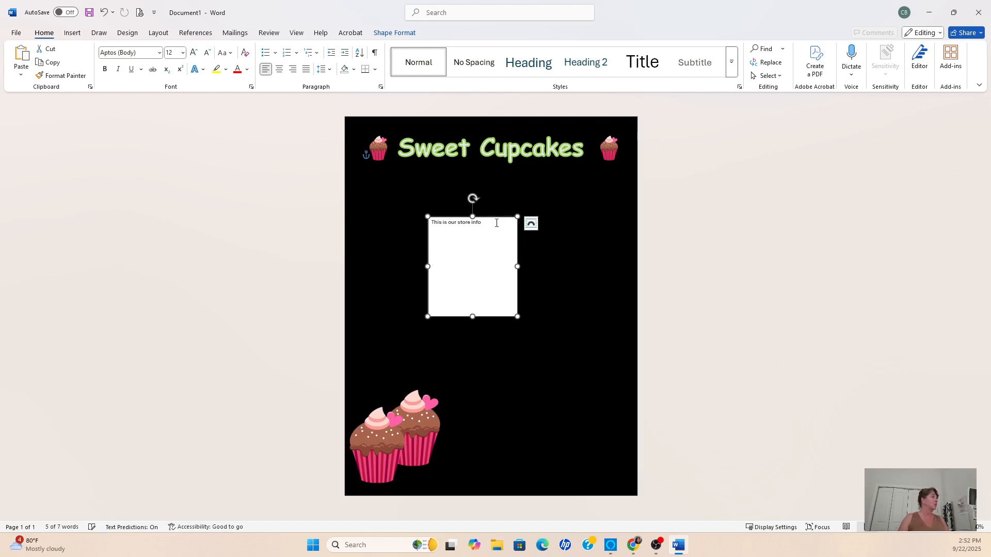
pyautogui.moveTo(497, 223); pyautogui.dragTo(436, 244)
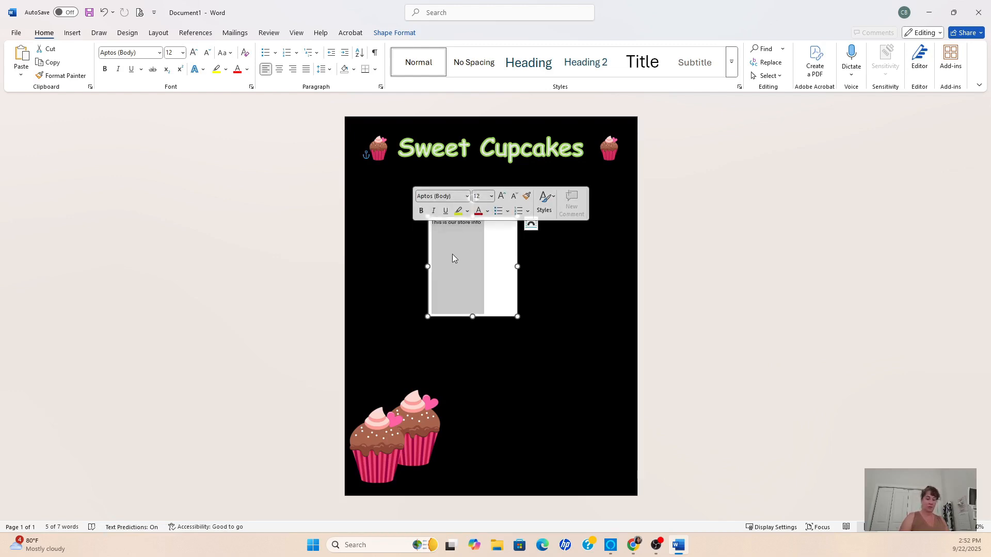
pyautogui.press('BackSpace')
pyautogui.write('= Rand ')
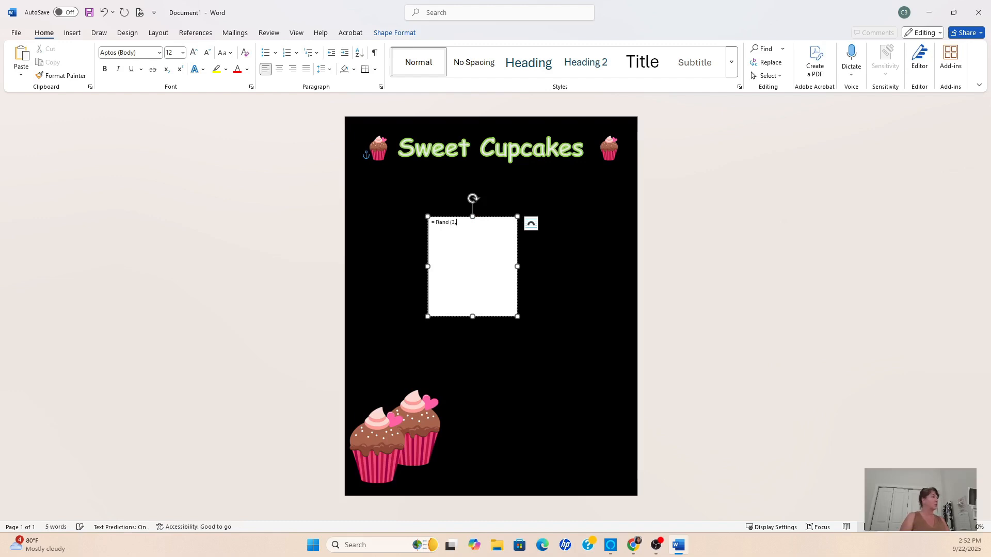
pyautogui.write('(3,5)')
pyautogui.press('Return')
# - Replace the filler formula in the text box with the sentence "This is our store information."
pyautogui.moveTo(491, 225); pyautogui.dragTo(409, 218)
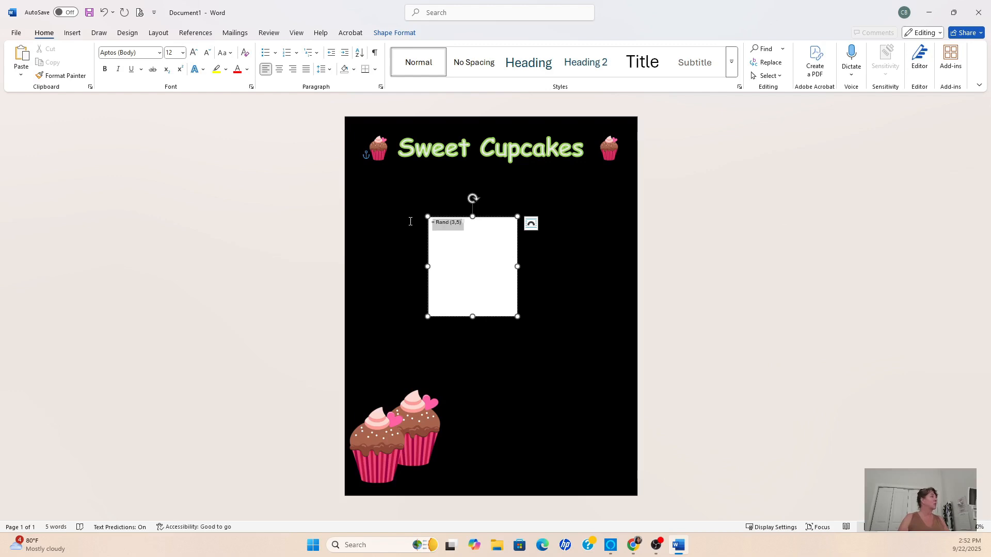
pyautogui.write('This is')
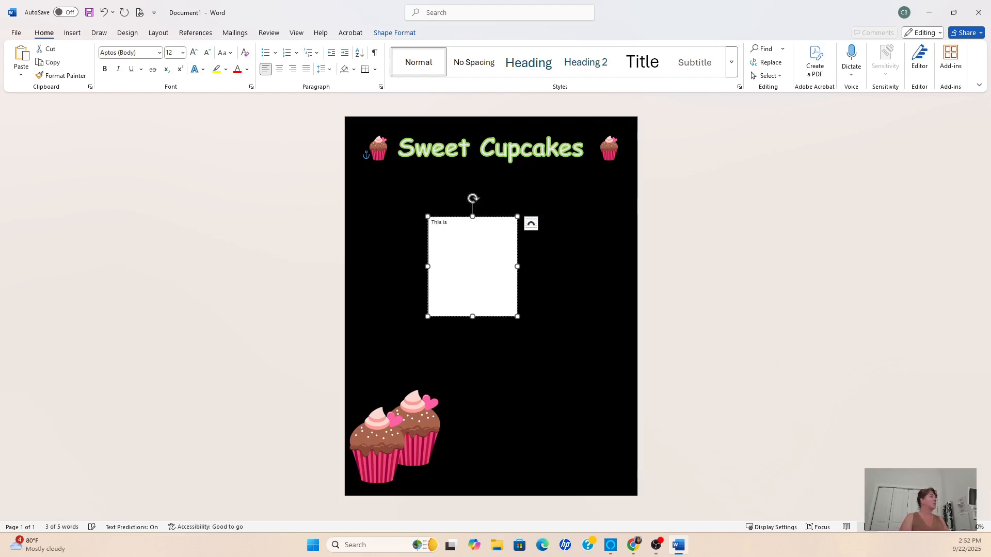
pyautogui.write(' our stor informa')
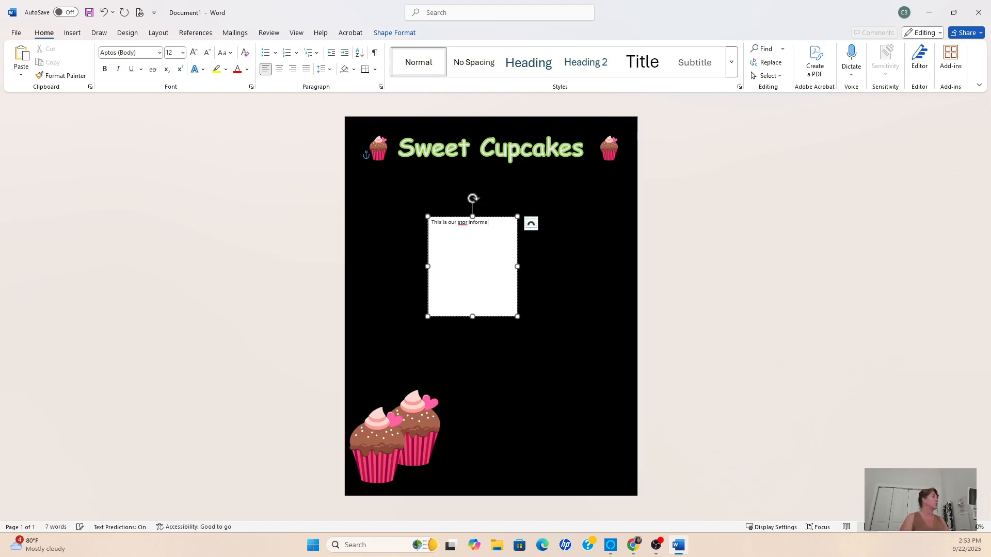
pyautogui.click(465, 223)
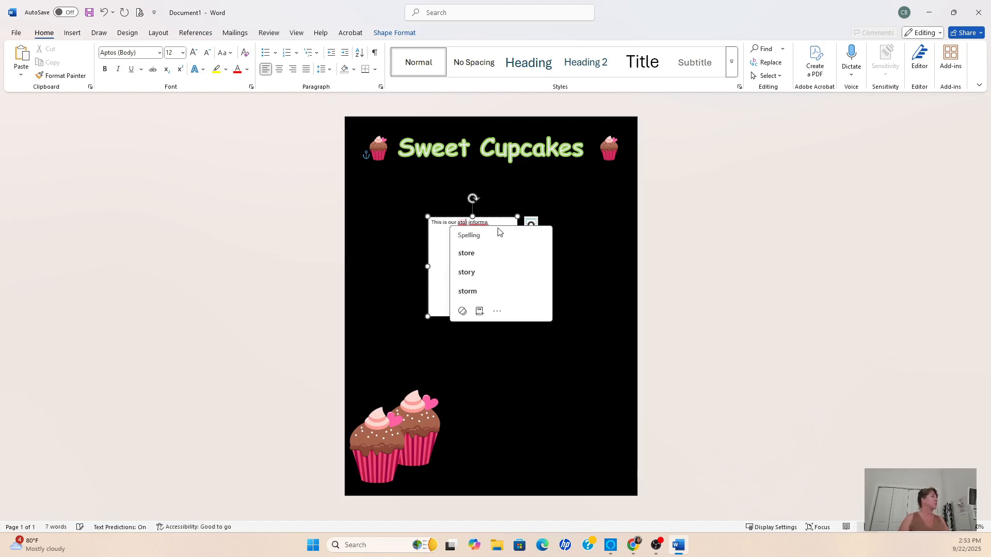
pyautogui.click(466, 253)
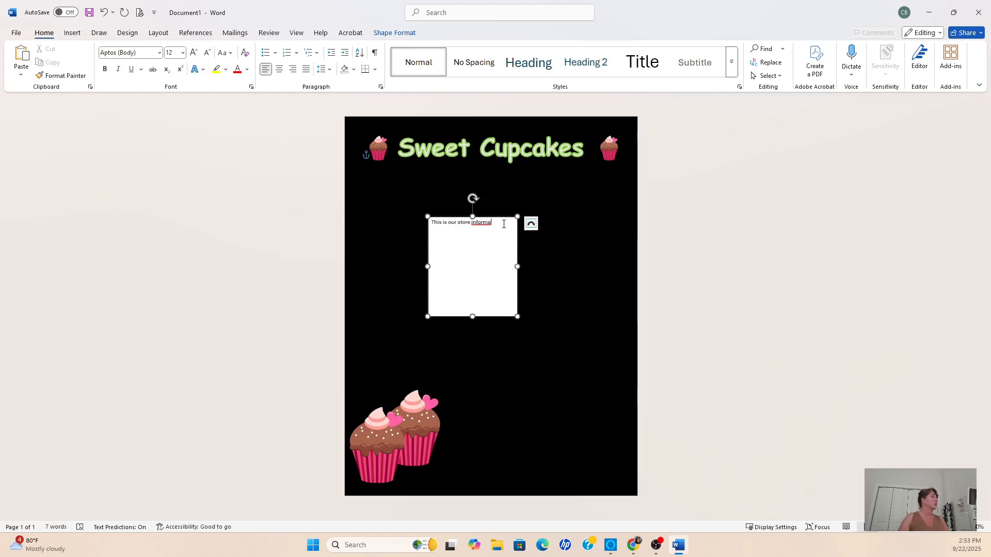
pyautogui.moveTo(504, 224); pyautogui.dragTo(404, 228)
pyautogui.write('This')
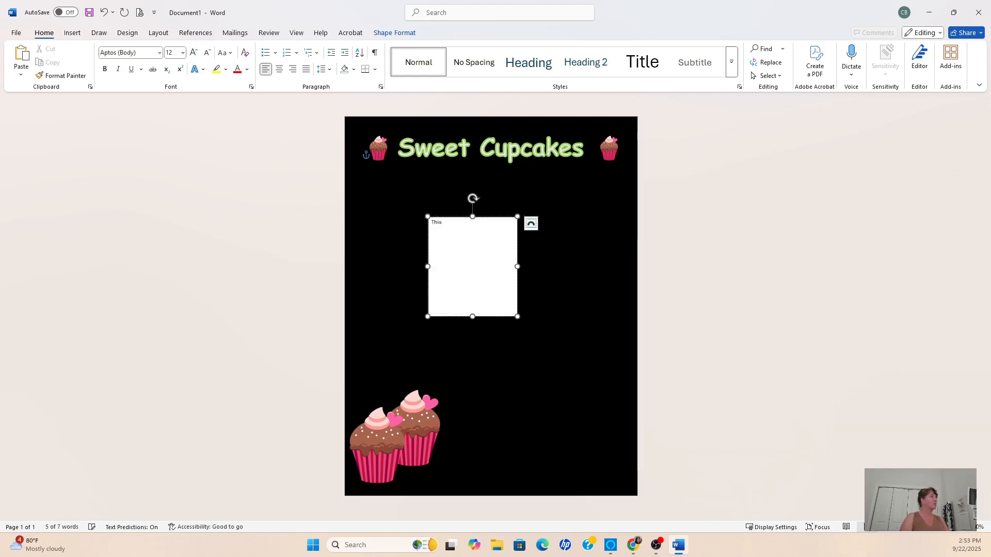
pyautogui.write(' is our store information.')
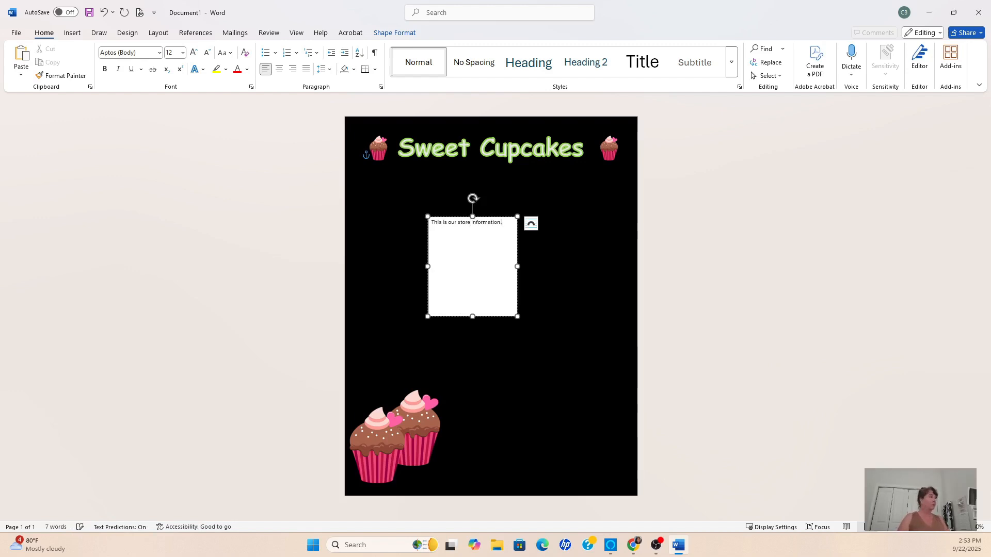
# - Copy the store information sentence and paste it repeatedly on new lines until the text box holds eight lines
pyautogui.moveTo(506, 223); pyautogui.dragTo(395, 231)
pyautogui.hotkey('ctrl', 'c')
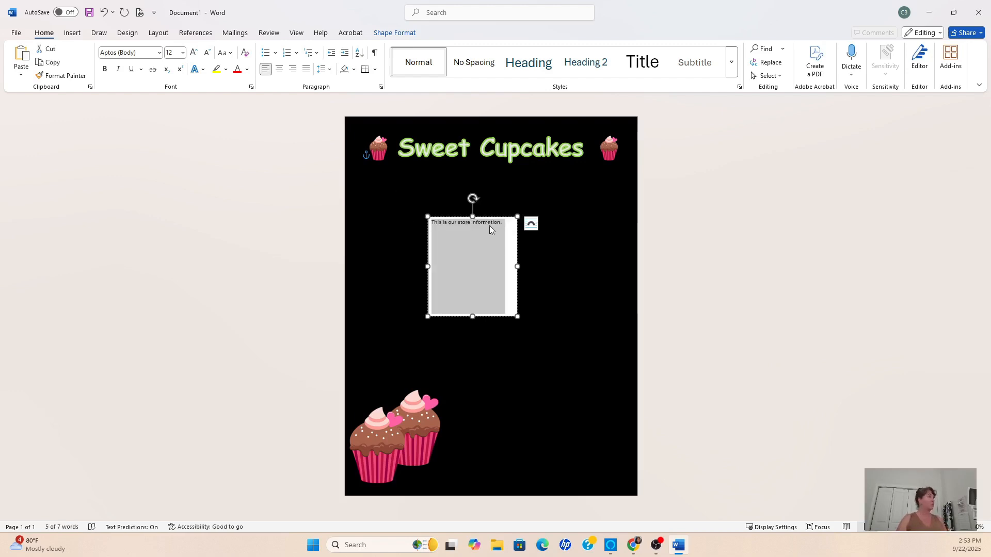
pyautogui.click(509, 225)
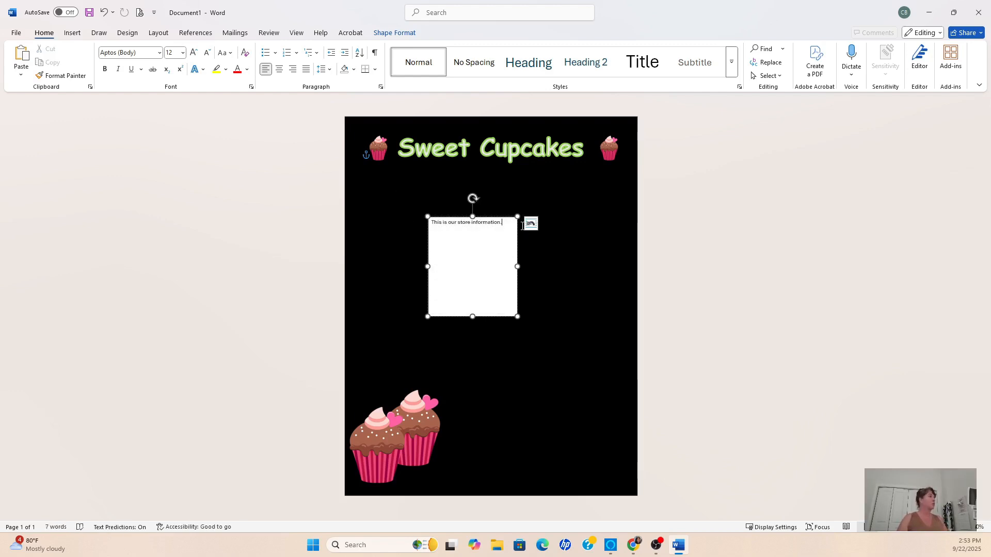
pyautogui.press('Return')
pyautogui.hotkey('ctrl', 'v')
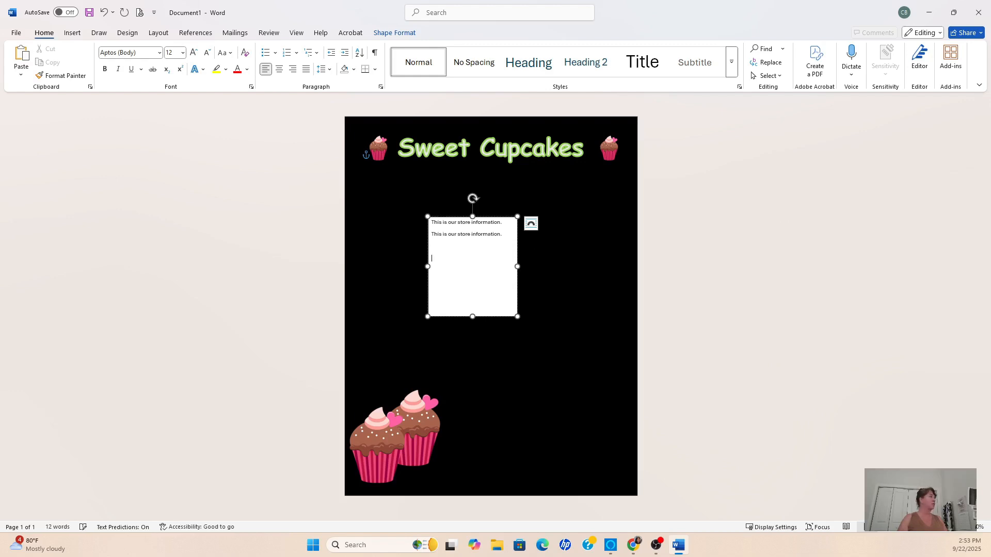
pyautogui.click(524, 226)
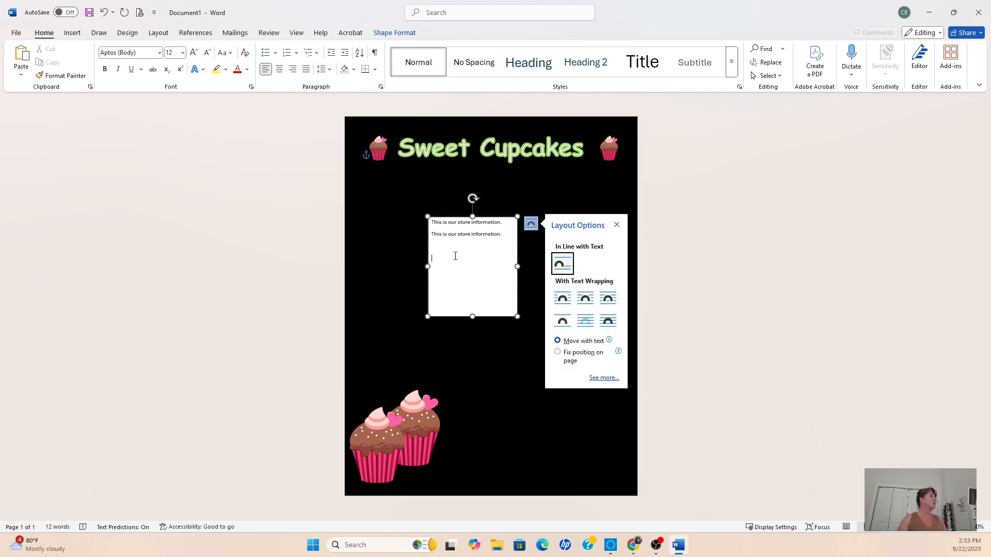
pyautogui.press('BackSpace')
pyautogui.hotkey('ctrl', 'v')
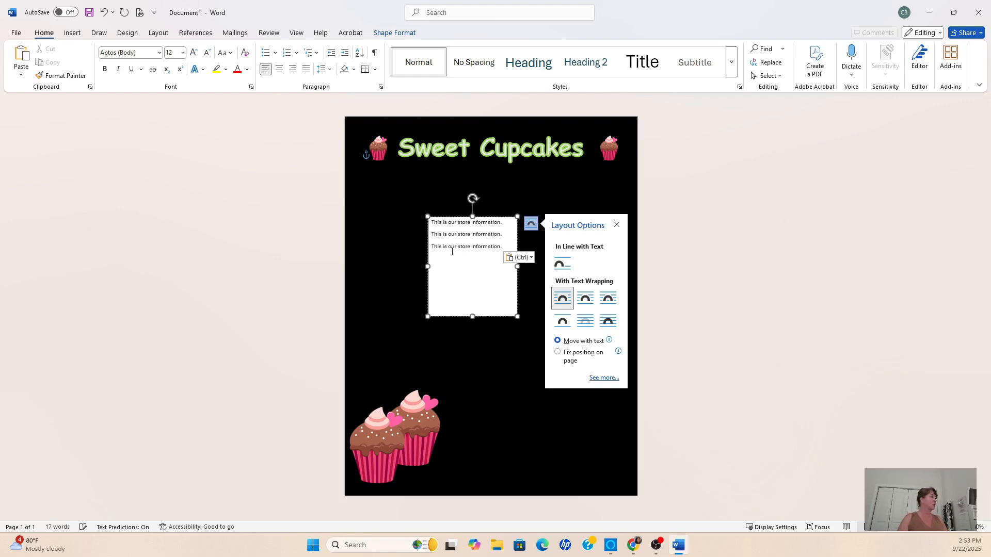
pyautogui.hotkey('ctrl', 'v')
pyautogui.hotkey('ctrl', 'v')
pyautogui.hotkey('ctrl', 'v')
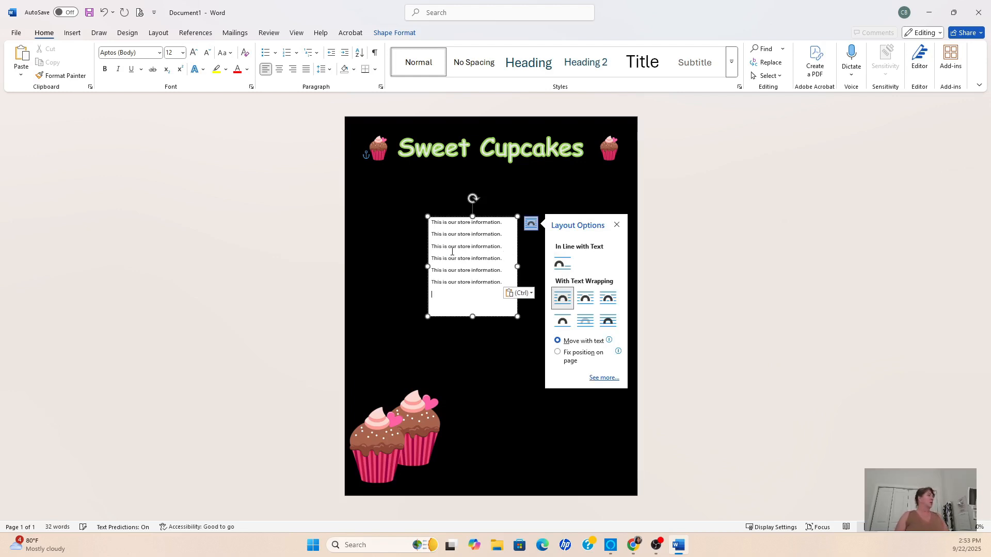
pyautogui.hotkey('ctrl', 'v')
pyautogui.hotkey('ctrl', 'v')
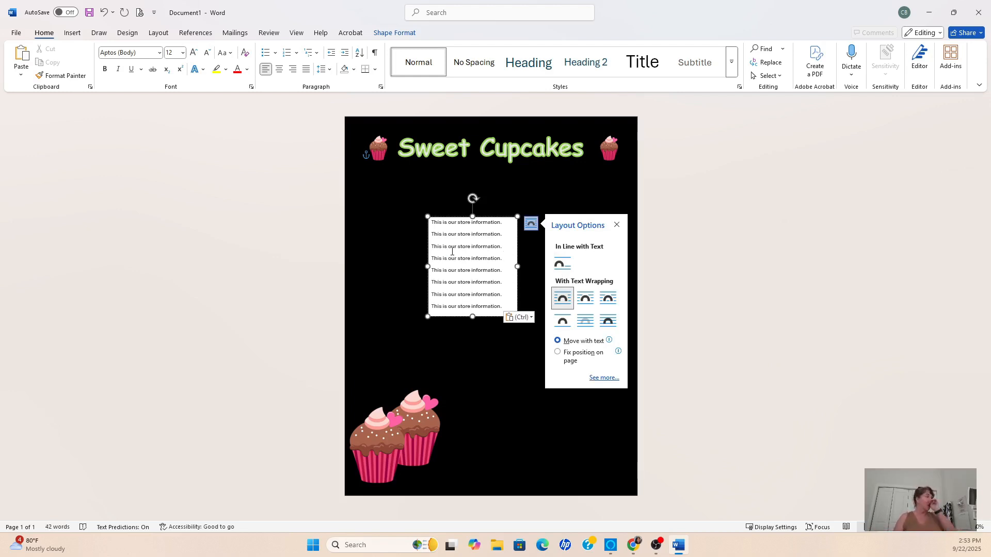
pyautogui.click(512, 386)
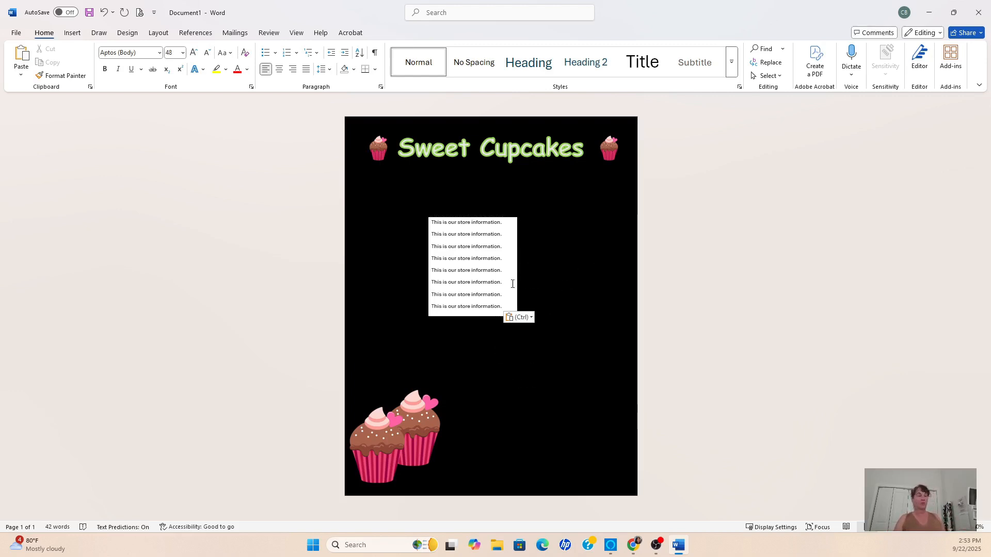
# - Set the text box's shape fill to No Fill so the black page shows through
pyautogui.click(455, 235)
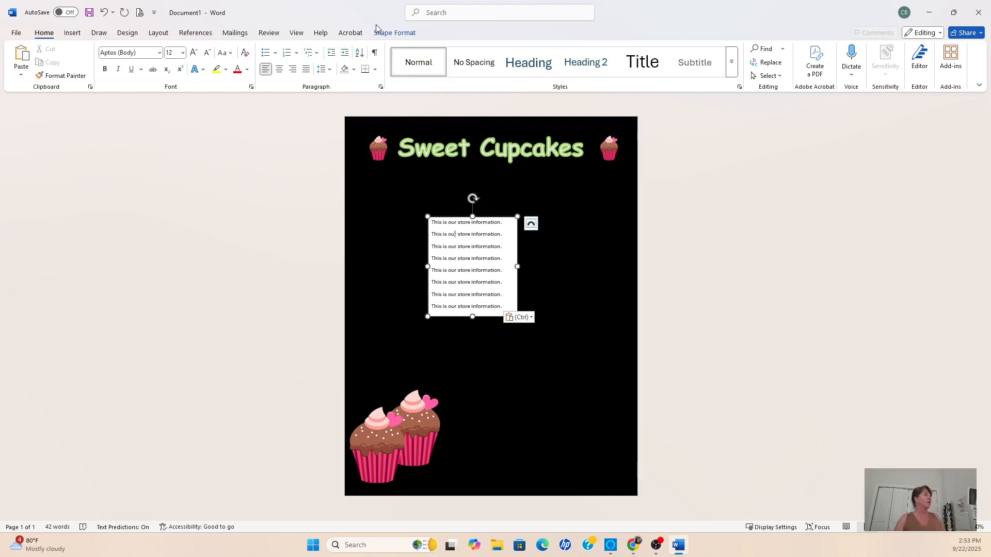
pyautogui.click(392, 34)
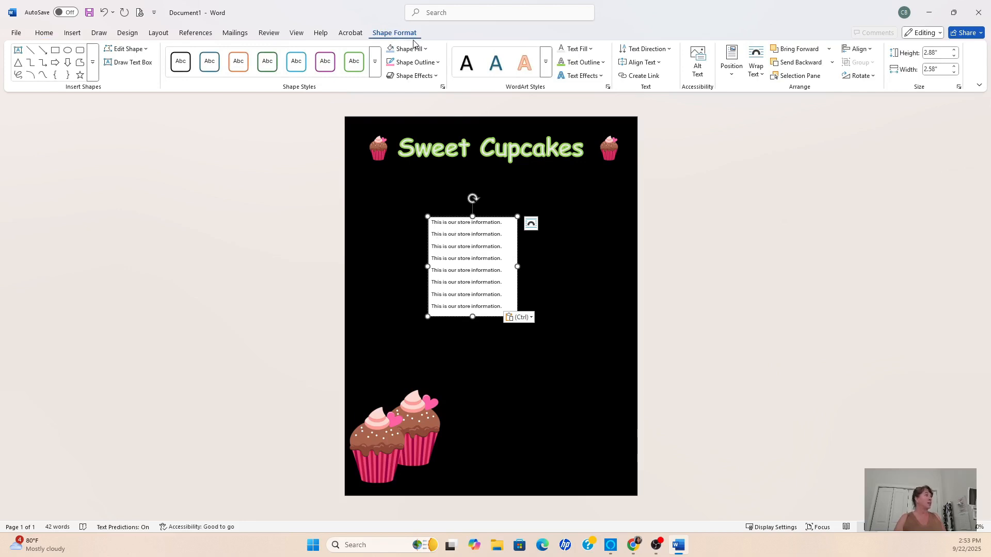
pyautogui.click(427, 50)
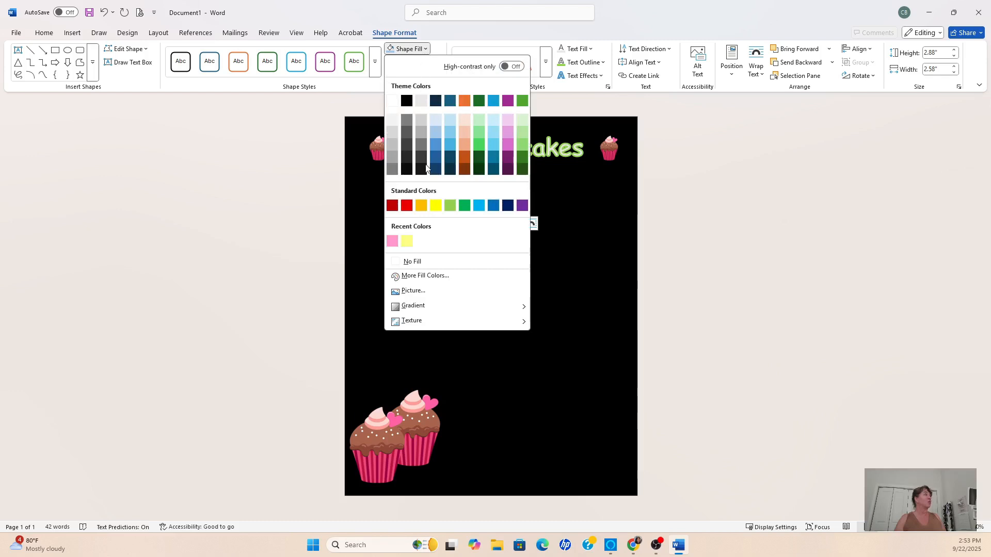
pyautogui.click(424, 261)
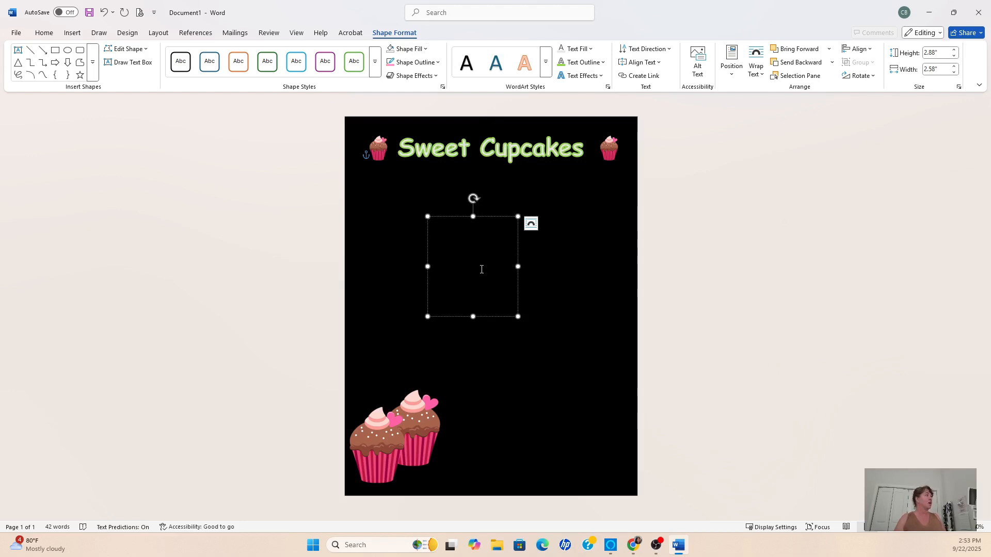
# - Set the text fill of all the store information lines to white
pyautogui.rightClick(520, 306)
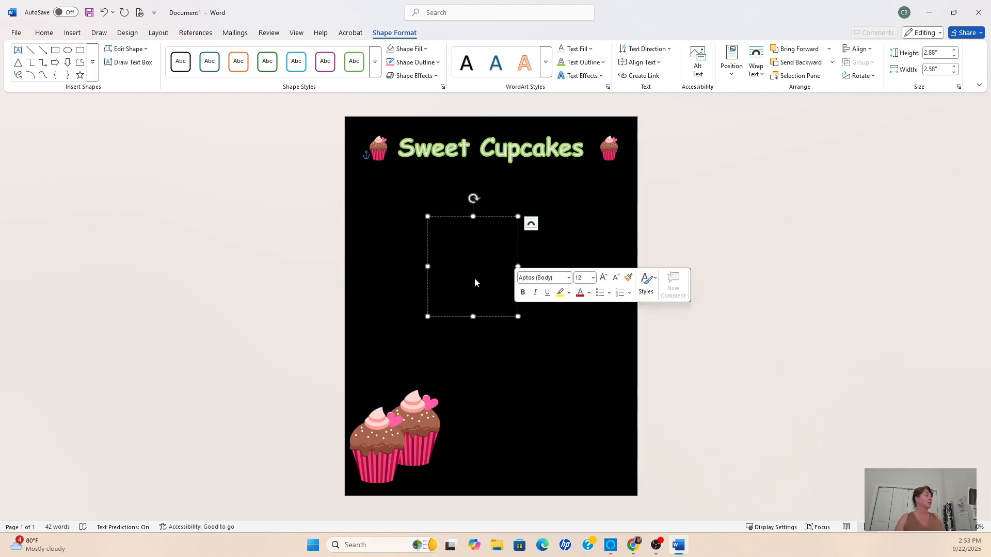
pyautogui.click(592, 49)
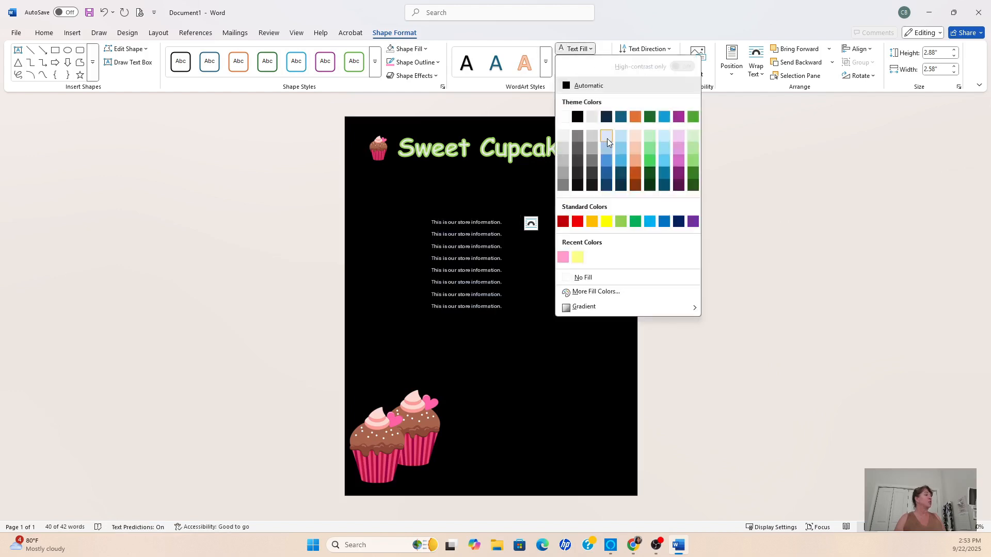
pyautogui.click(562, 118)
# - Widen the text box to about 4.49" and move it up so it sits centered beneath the title
pyautogui.moveTo(517, 266); pyautogui.dragTo(583, 266)
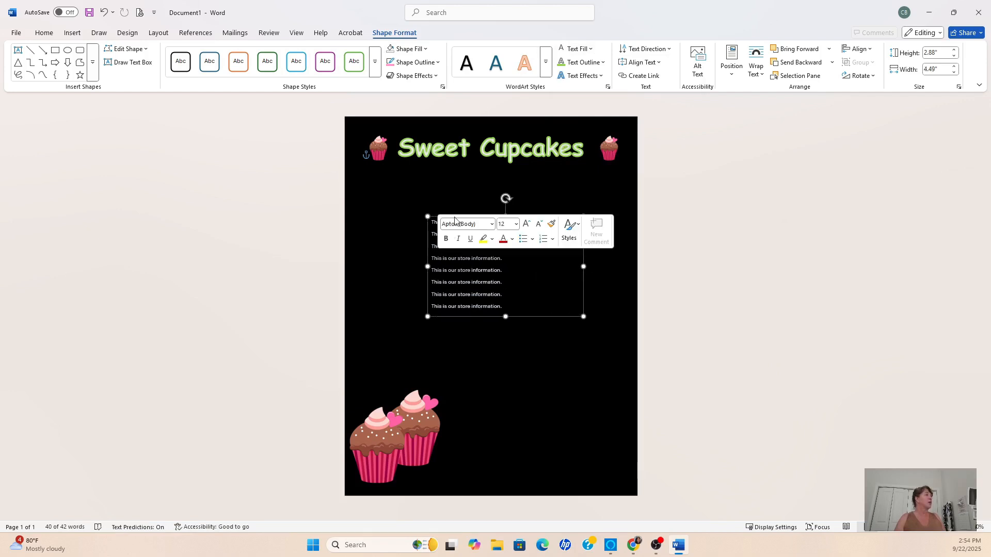
pyautogui.click(438, 212)
pyautogui.click(468, 218)
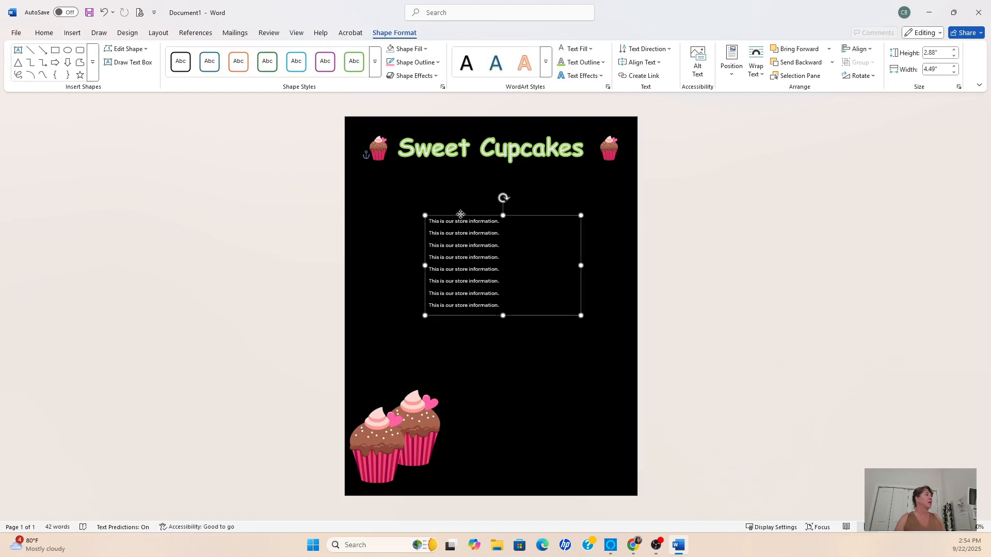
pyautogui.moveTo(469, 218); pyautogui.dragTo(440, 186)
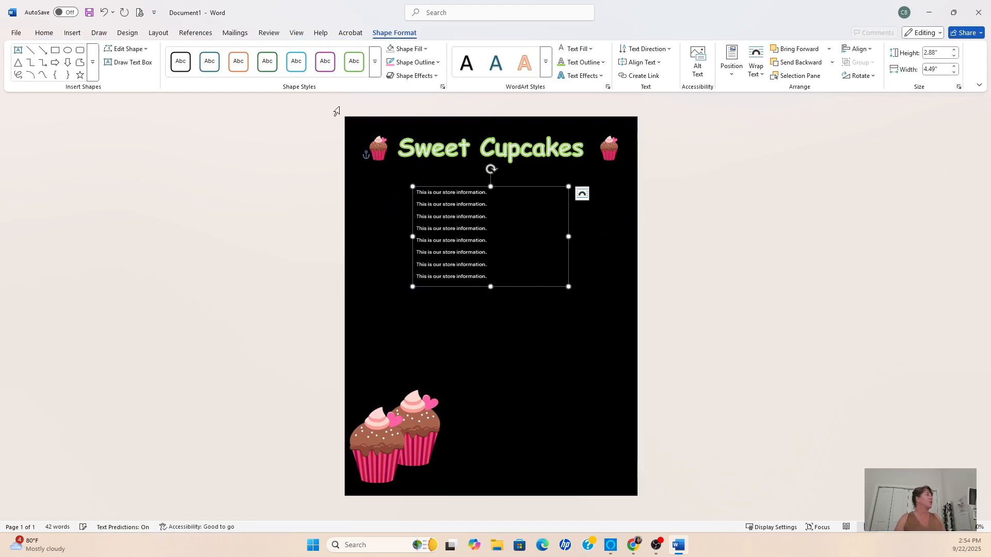
# - Center the store information lines in the text box and set their font size to 22
pyautogui.click(43, 33)
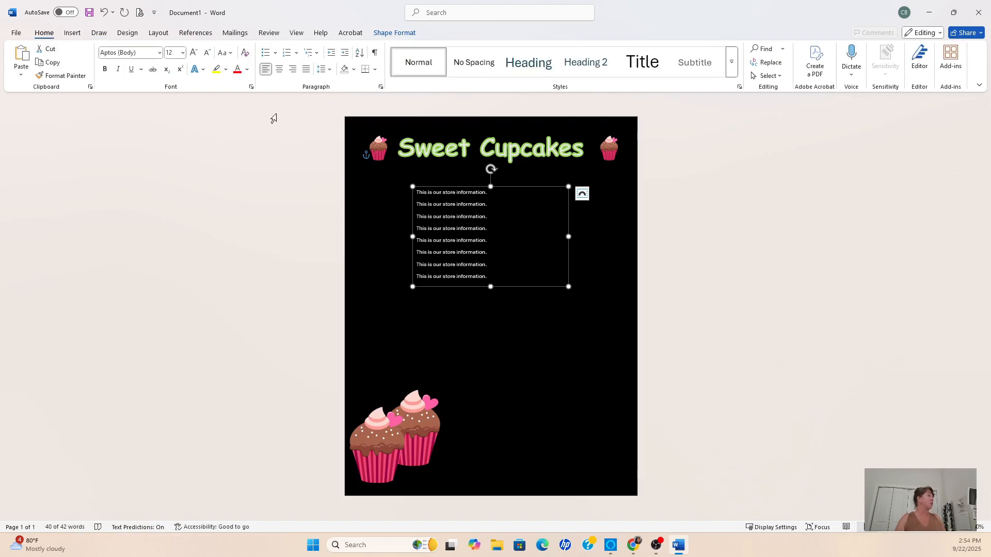
pyautogui.click(279, 69)
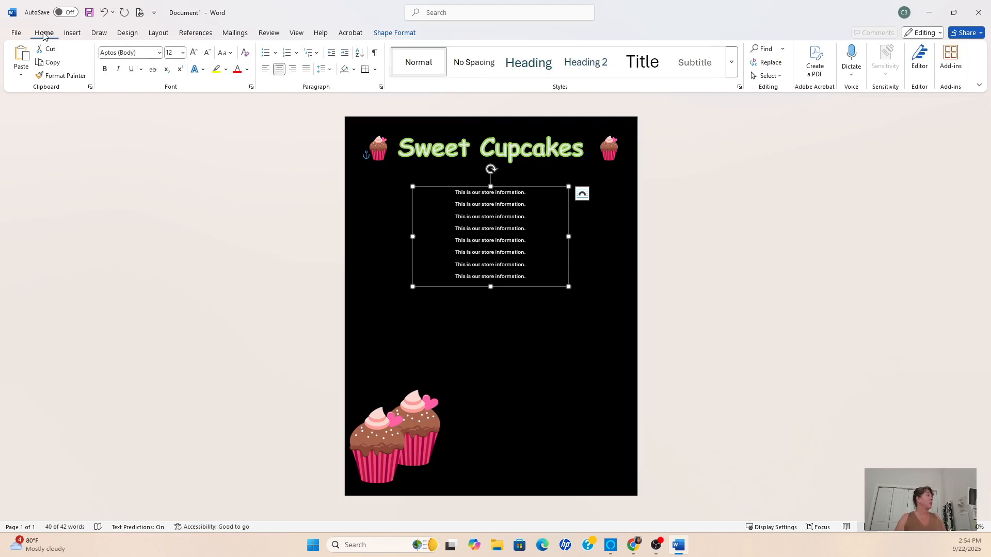
pyautogui.click(182, 53)
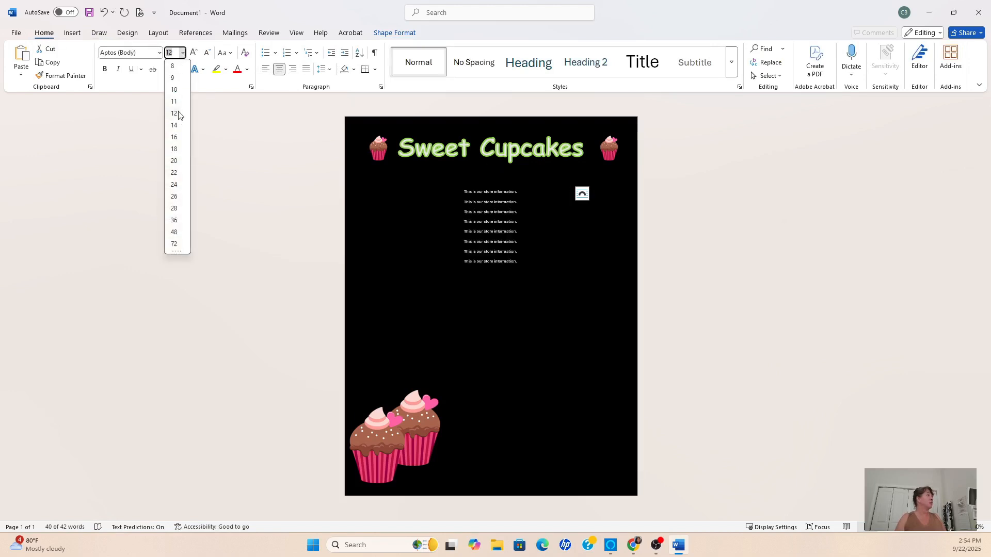
pyautogui.click(173, 174)
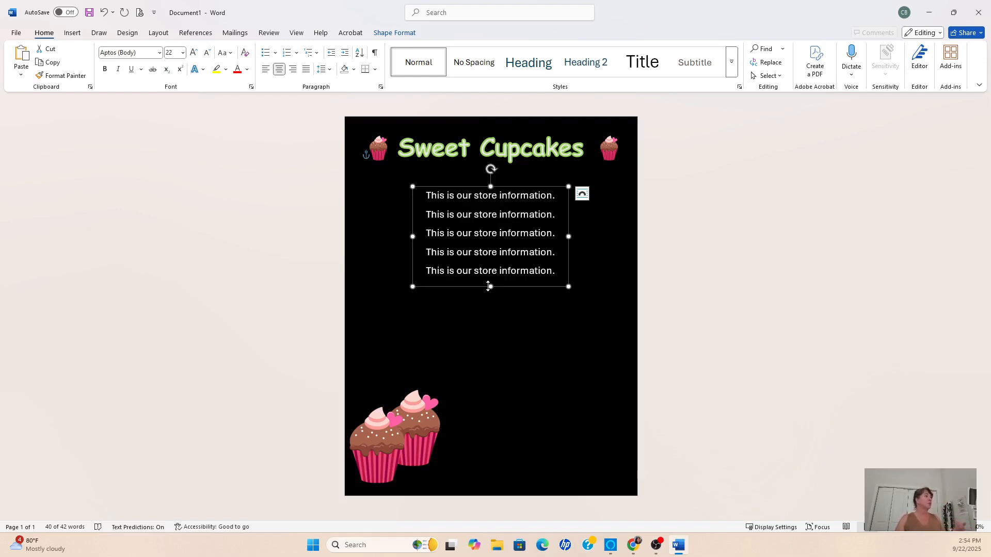
# - Give the store information lines 0 pt spacing after and single line spacing, and fit the text box height to them, about 3.25"
pyautogui.moveTo(490, 286); pyautogui.dragTo(490, 324)
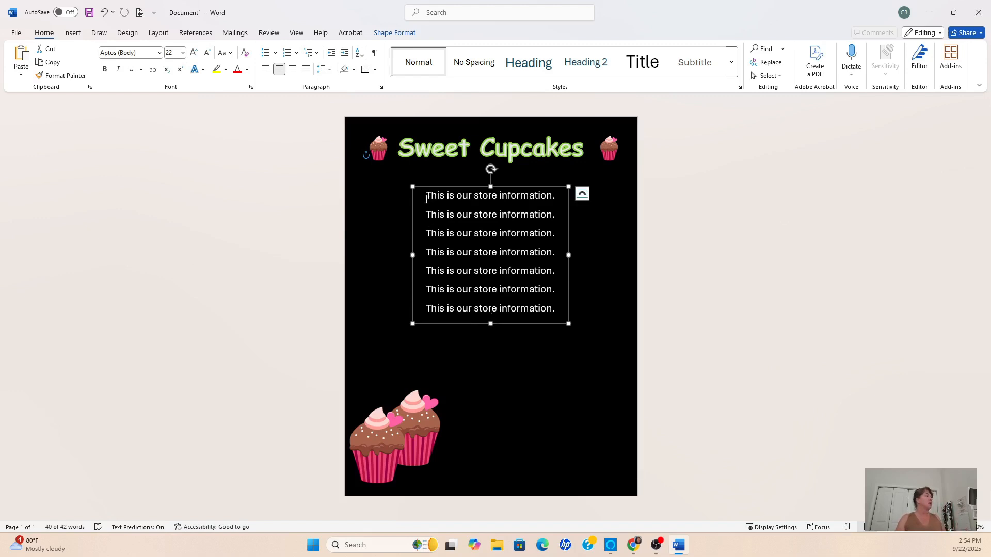
pyautogui.moveTo(436, 212); pyautogui.dragTo(556, 309)
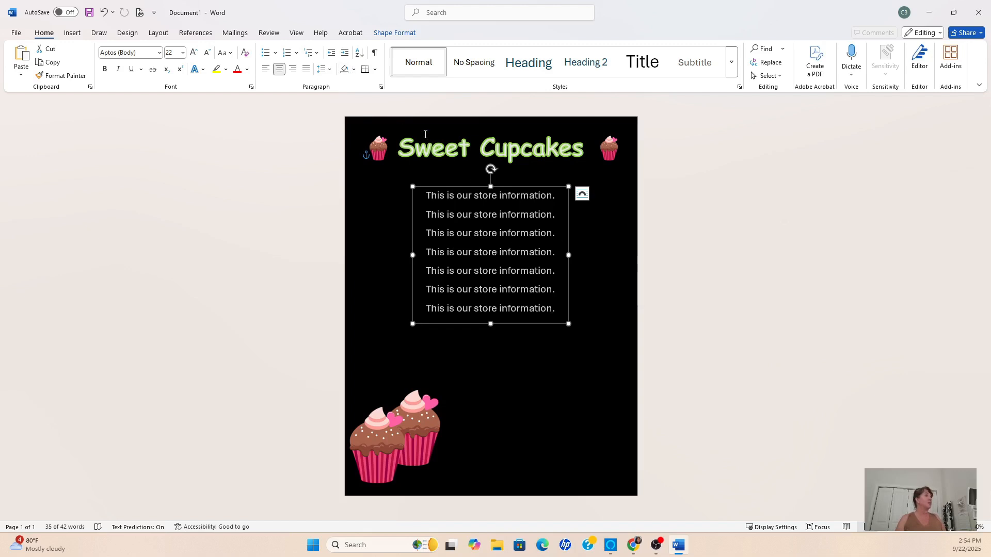
pyautogui.click(382, 88)
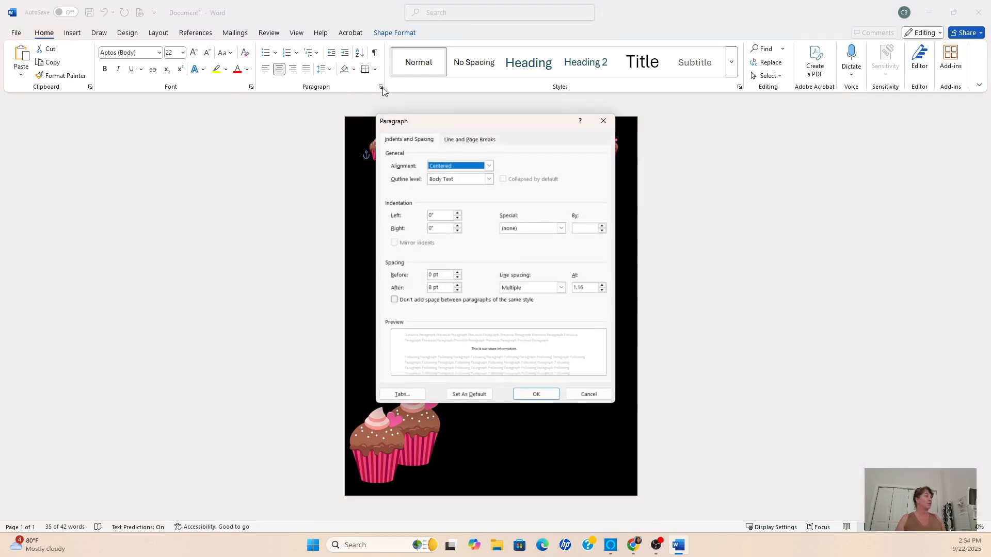
pyautogui.click(457, 290)
pyautogui.click(457, 290)
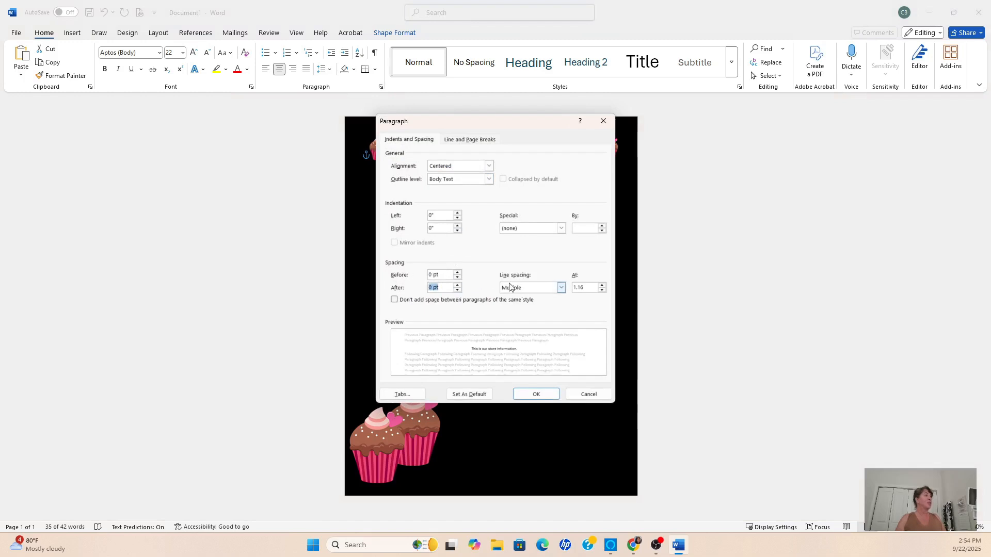
pyautogui.click(561, 289)
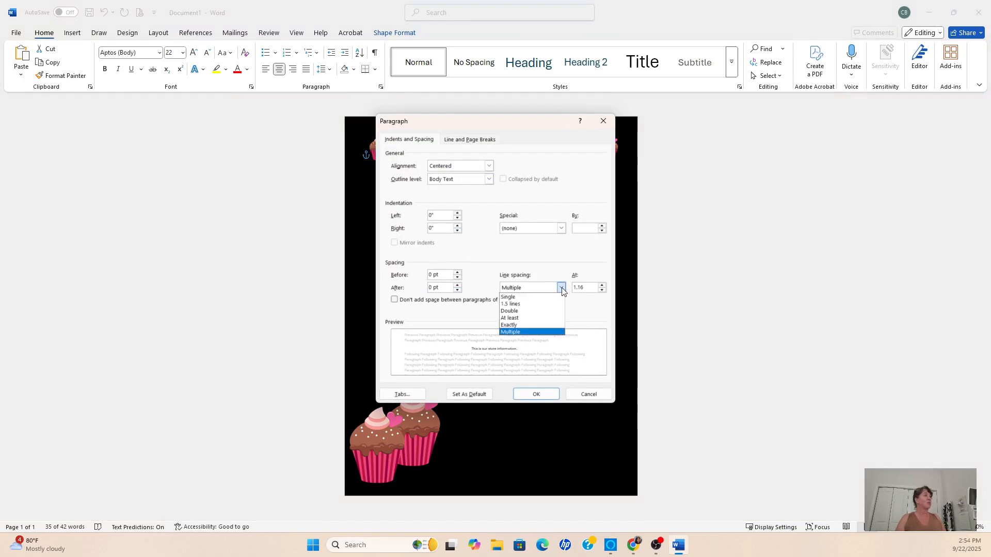
pyautogui.click(512, 298)
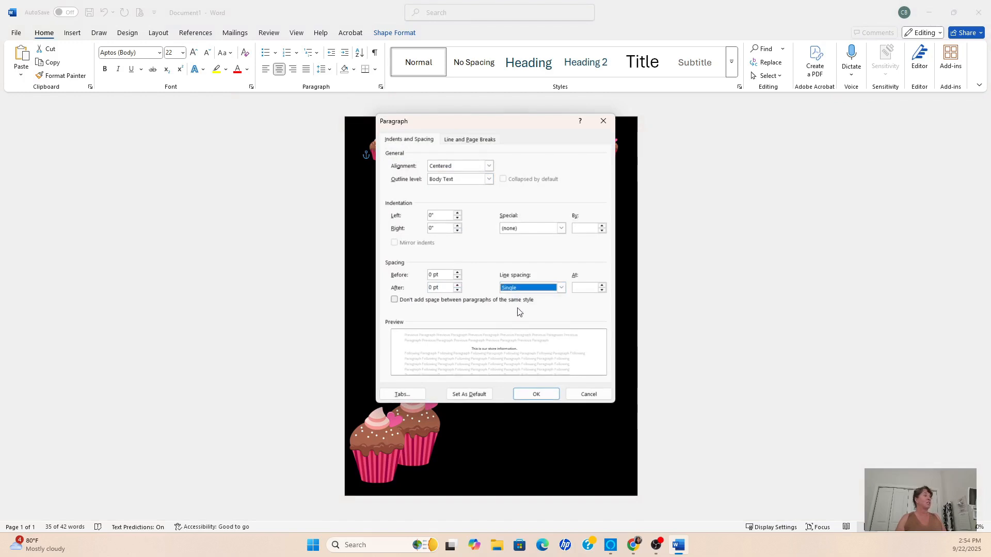
pyautogui.click(521, 394)
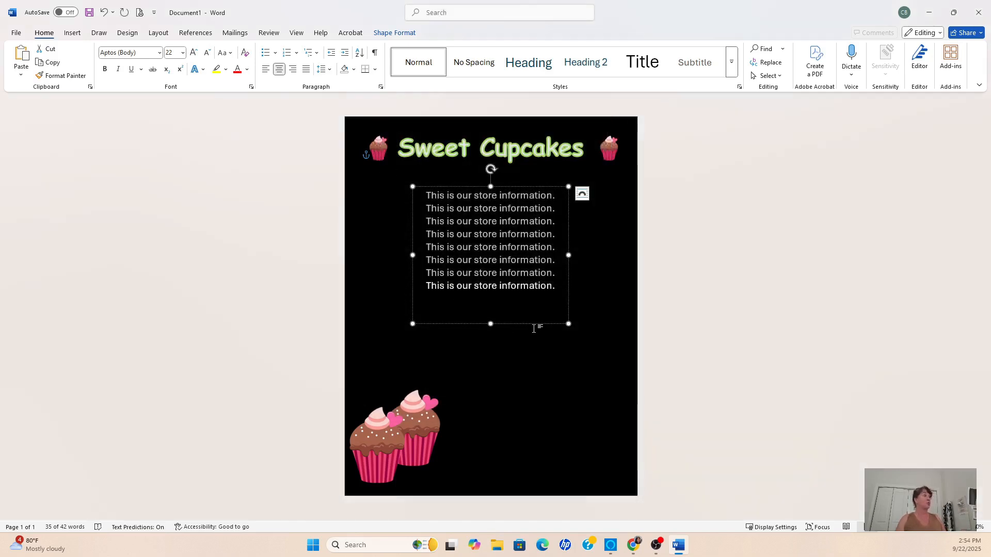
pyautogui.moveTo(490, 324); pyautogui.dragTo(489, 300)
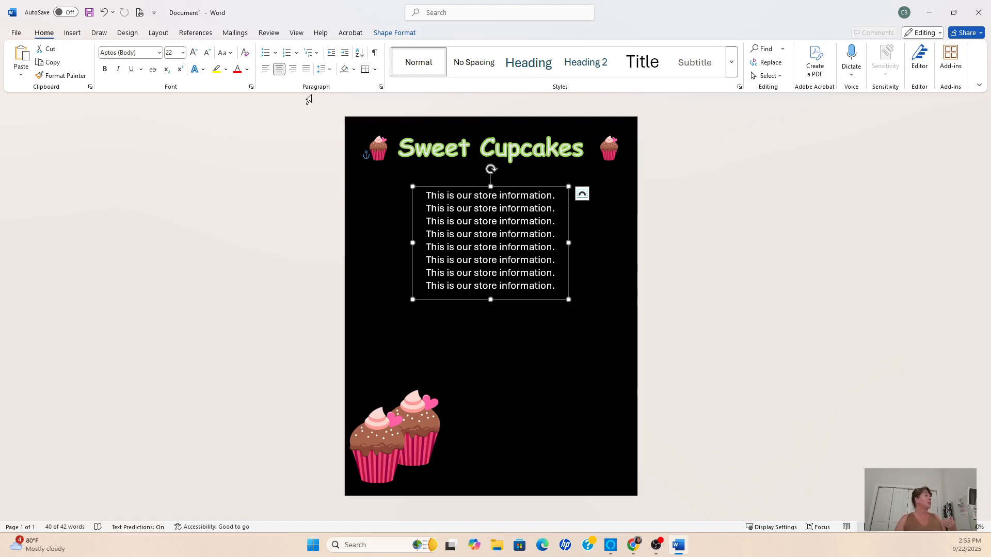
# - Draw an oval about 4.57" high and 6.6" wide over the store information text box
pyautogui.click(77, 35)
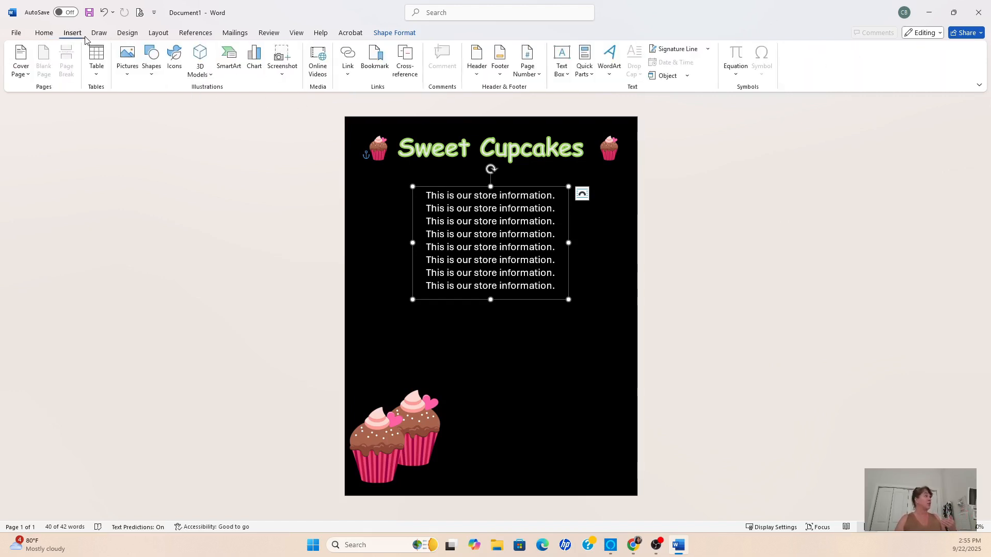
pyautogui.click(151, 60)
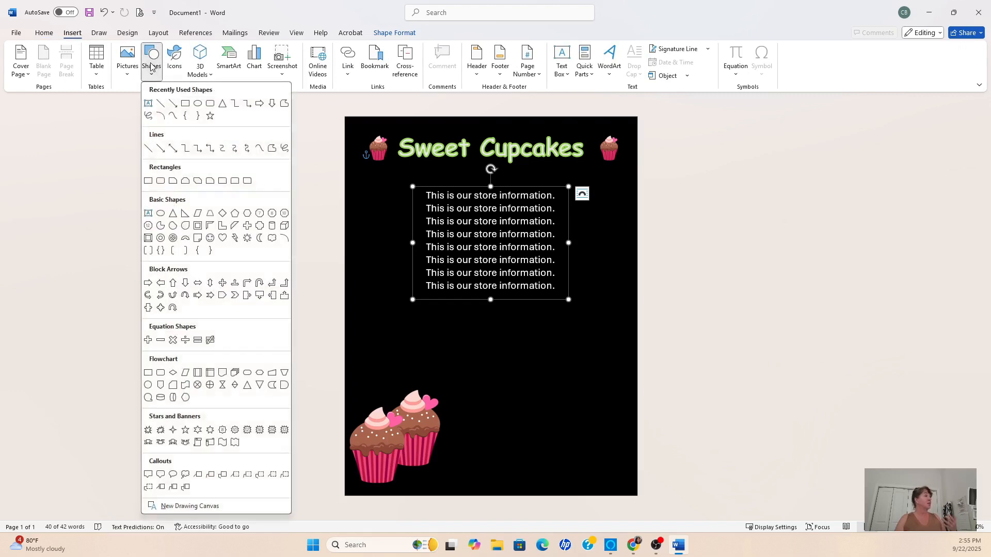
pyautogui.click(187, 102)
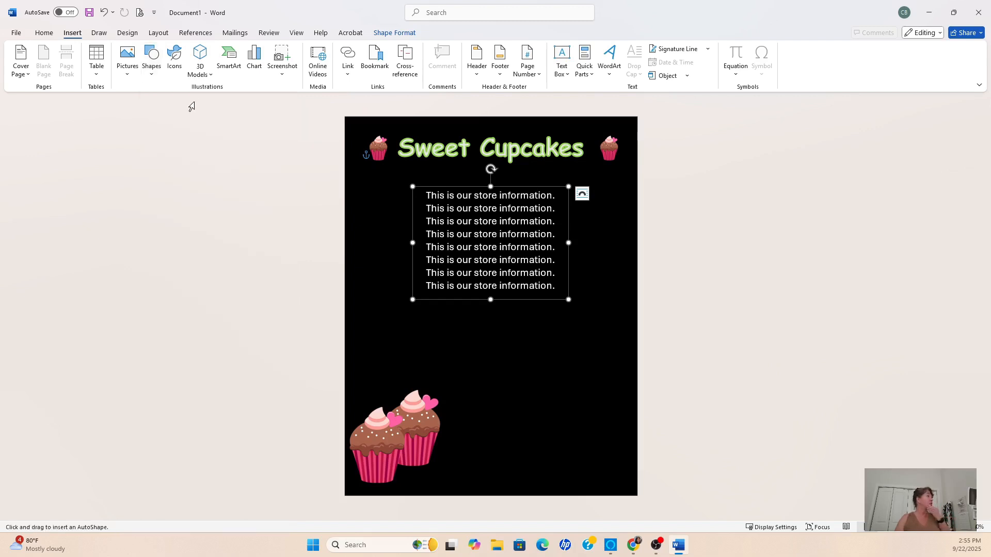
pyautogui.moveTo(378, 173); pyautogui.dragTo(606, 331)
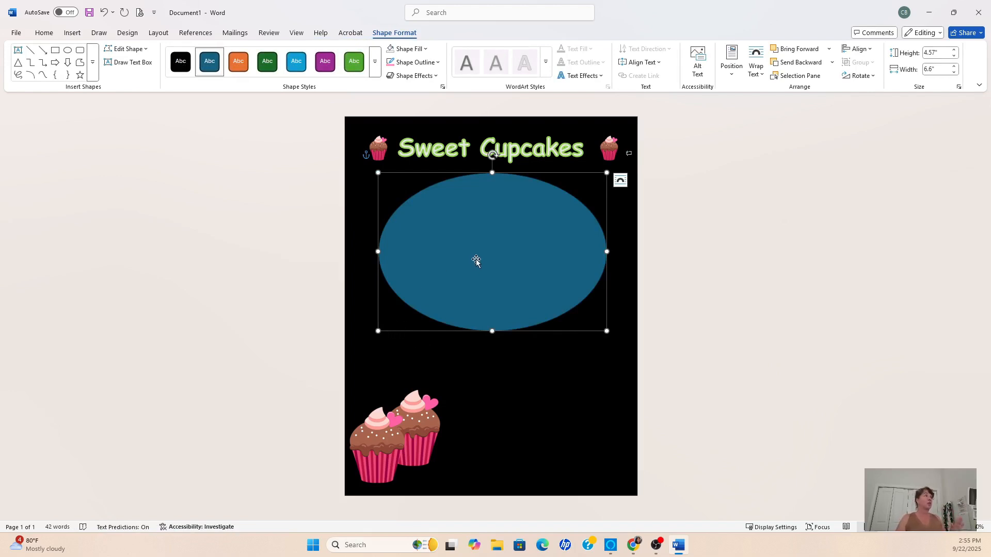
# - Fill the oval with the standard light green and apply a wide Soft Edges variation to it
pyautogui.click(426, 49)
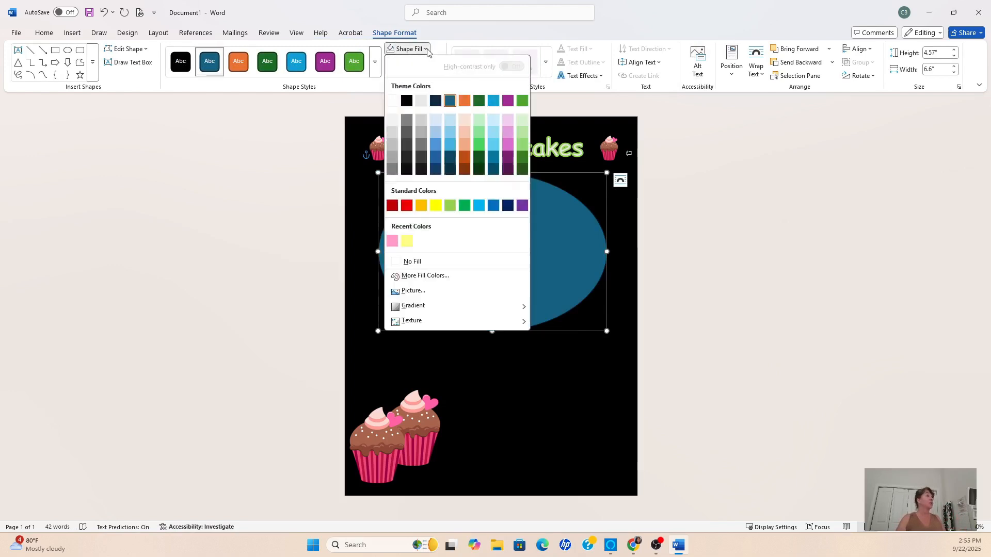
pyautogui.click(450, 205)
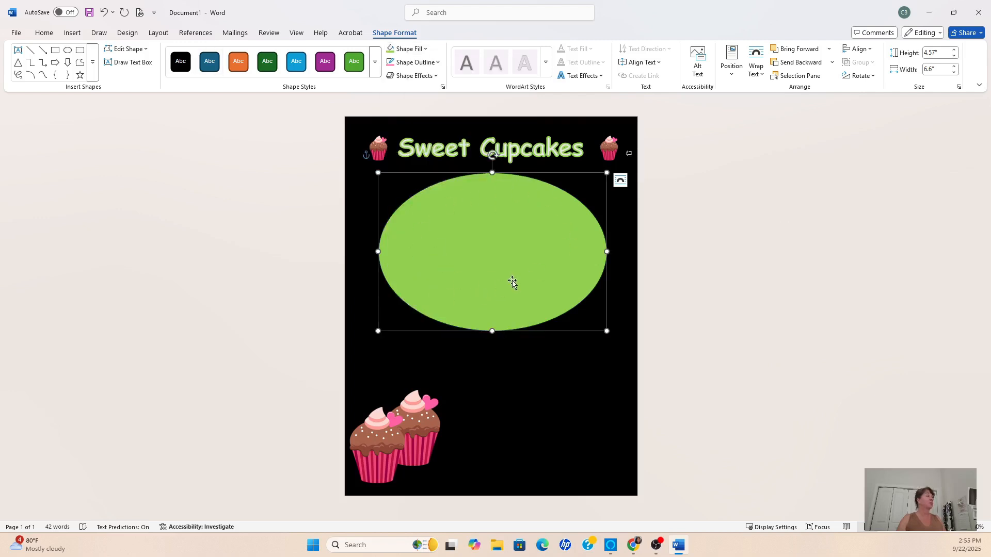
pyautogui.click(436, 77)
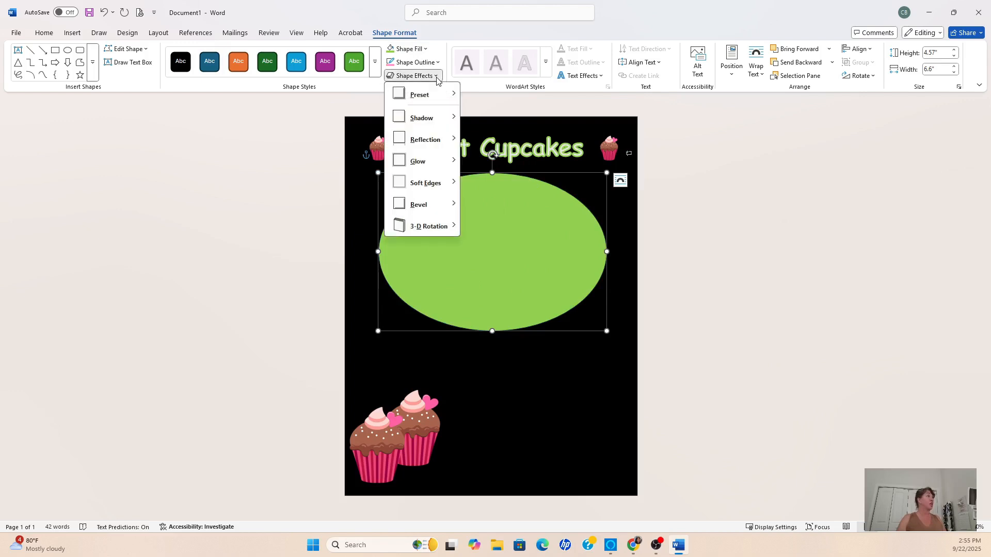
pyautogui.moveTo(433, 184)
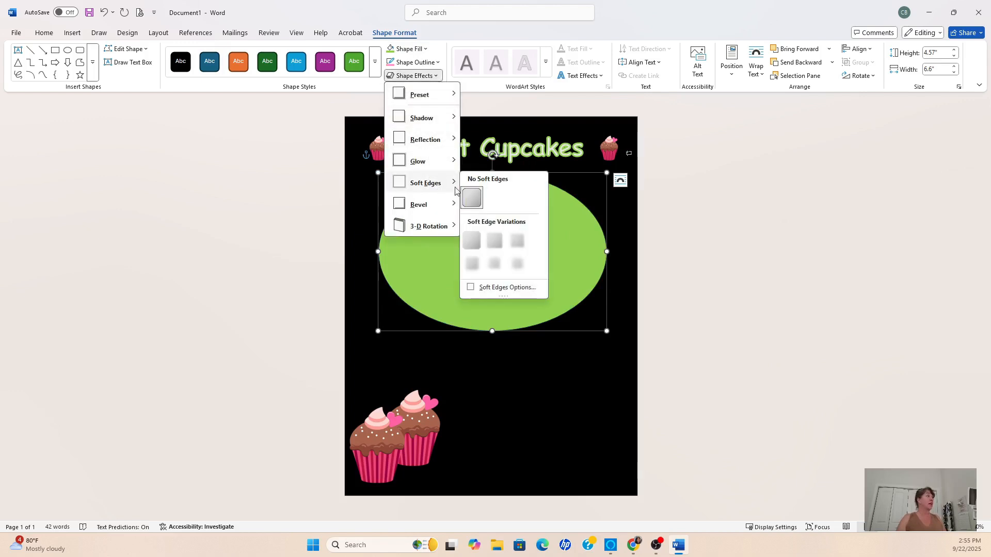
pyautogui.click(489, 265)
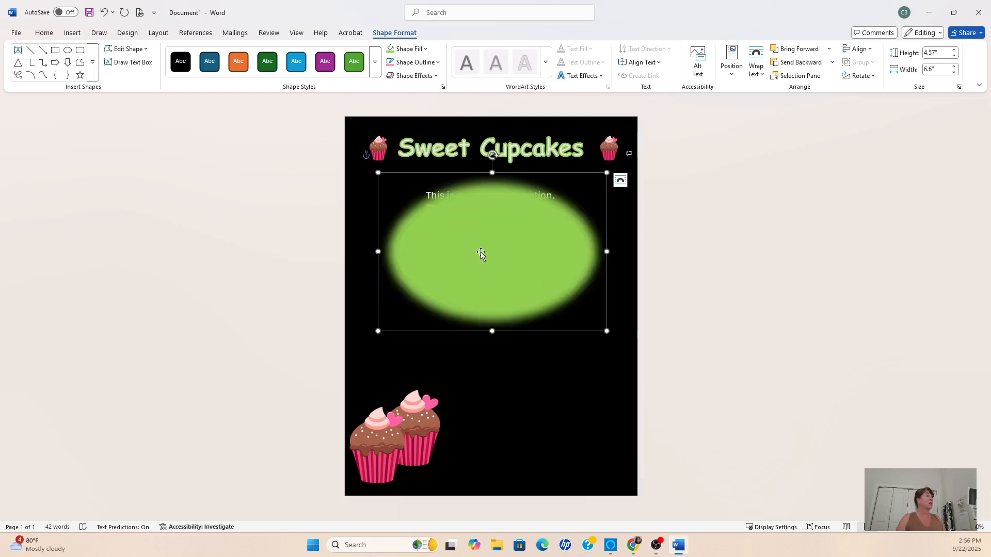
# - Lighten the oval's fill to the custom green #CCE9AD and set its transparency to about 12%
pyautogui.click(425, 49)
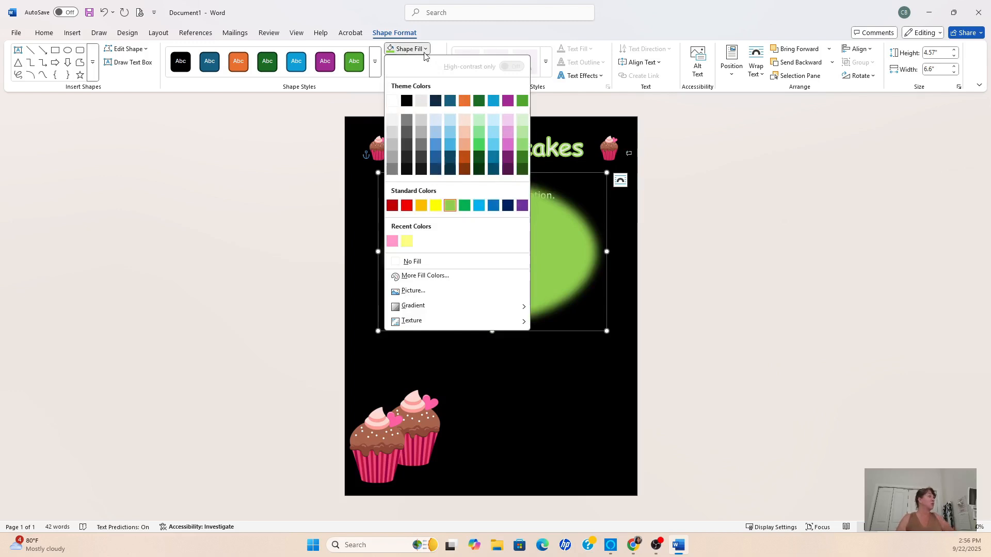
pyautogui.click(423, 276)
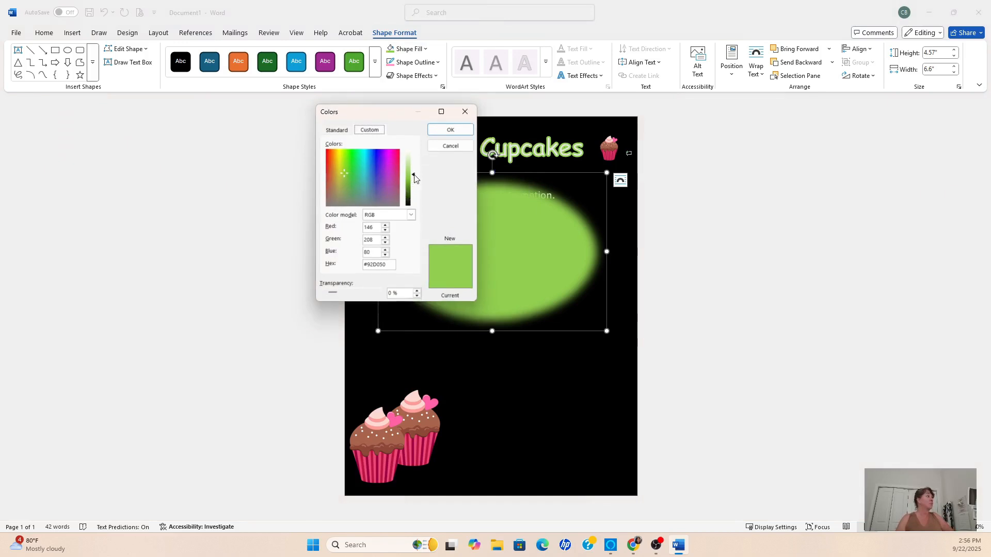
pyautogui.moveTo(414, 176); pyautogui.dragTo(413, 162)
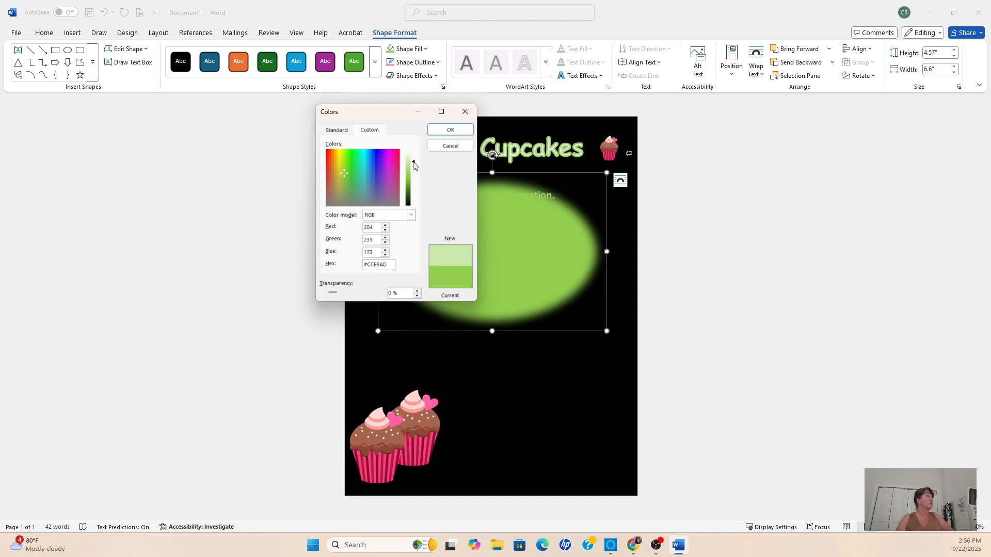
pyautogui.click(336, 131)
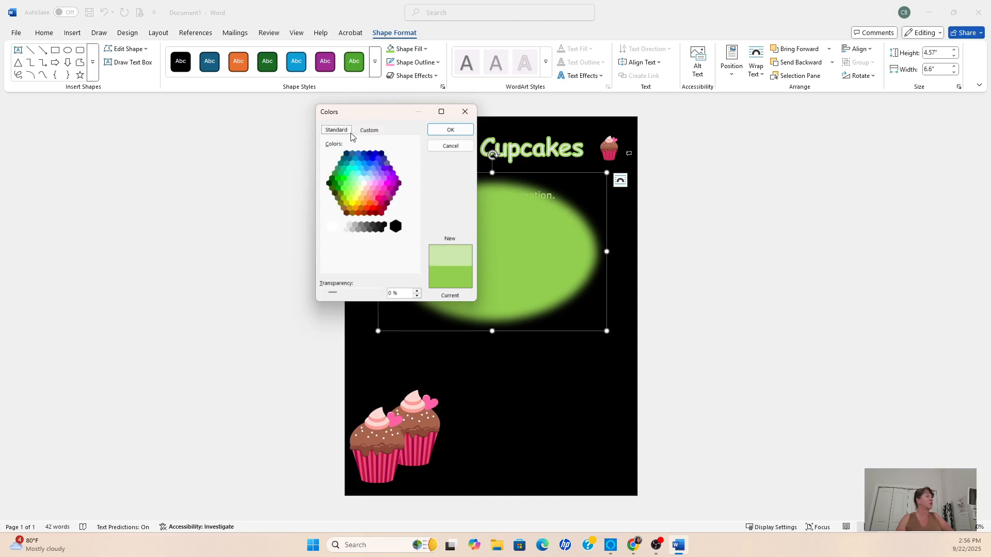
pyautogui.click(370, 131)
pyautogui.click(333, 133)
pyautogui.click(374, 293)
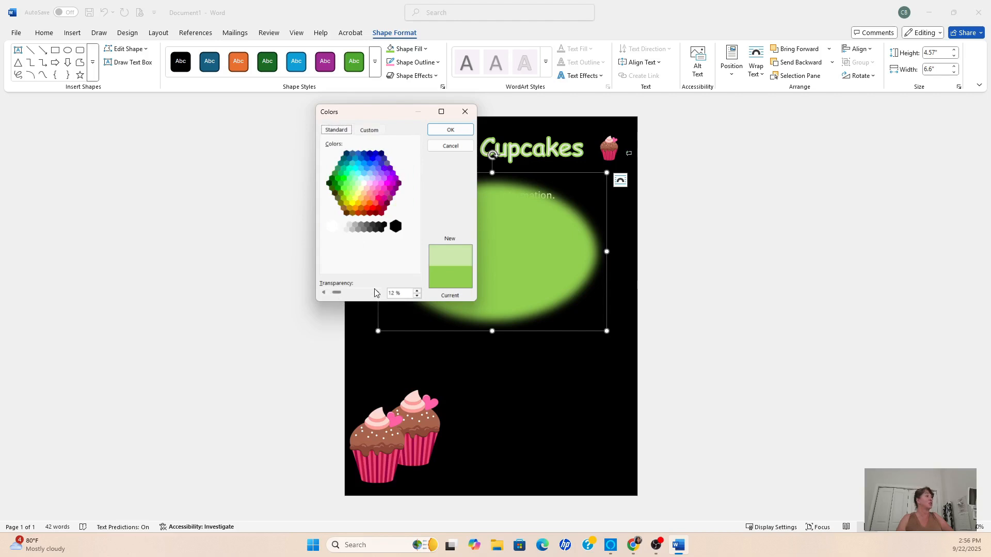
pyautogui.click(449, 130)
# - Move the oval up slightly to center it on the store information, and send it behind the text
pyautogui.moveTo(570, 265); pyautogui.dragTo(570, 253)
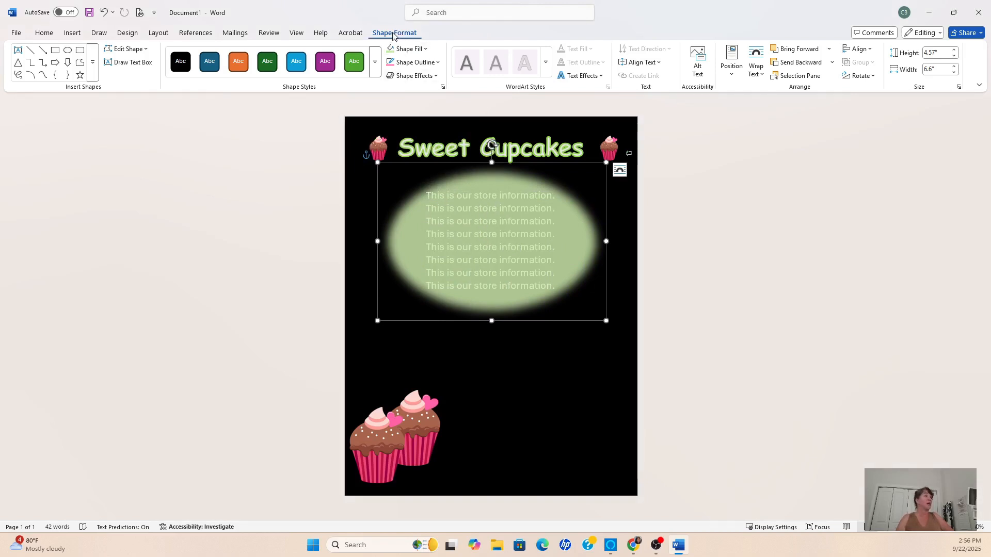
pyautogui.click(831, 64)
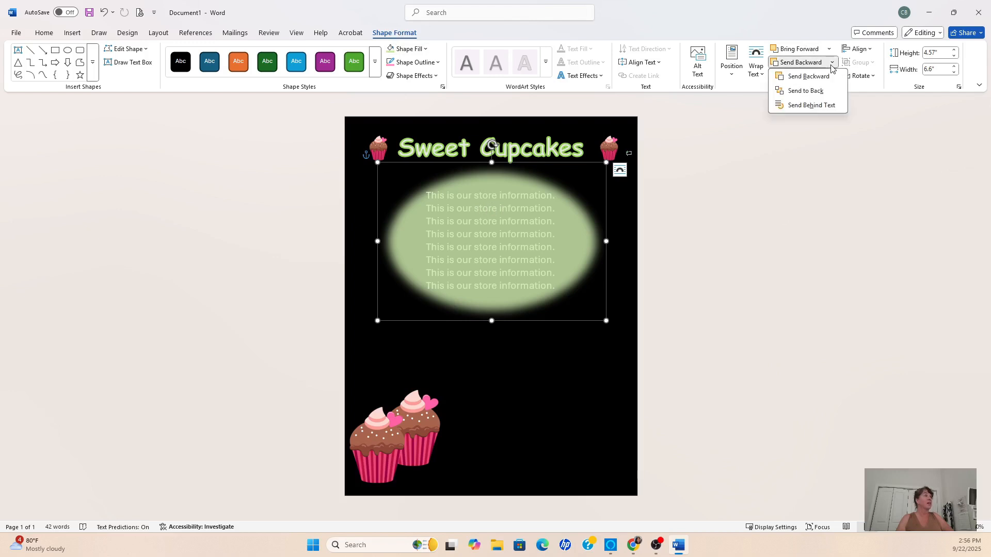
pyautogui.click(807, 105)
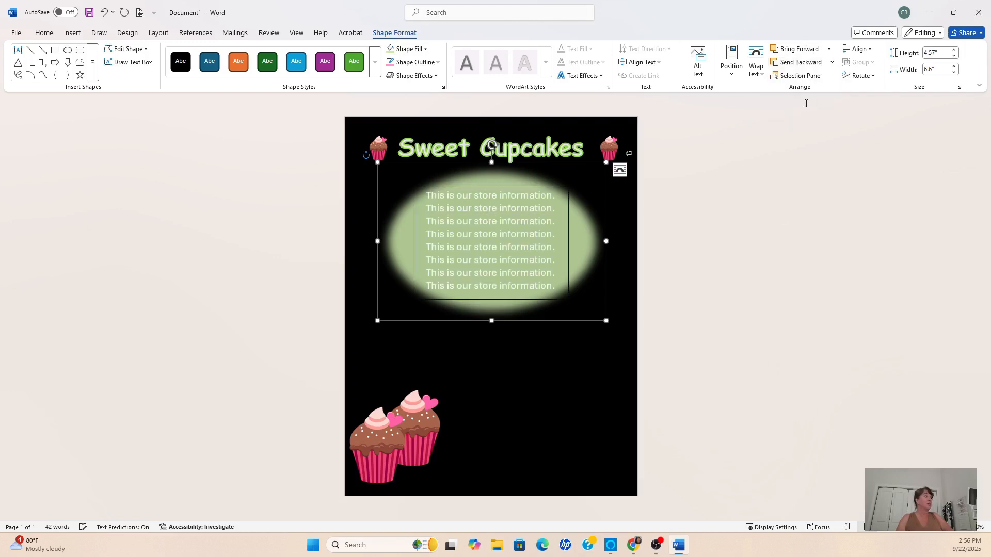
pyautogui.click(567, 387)
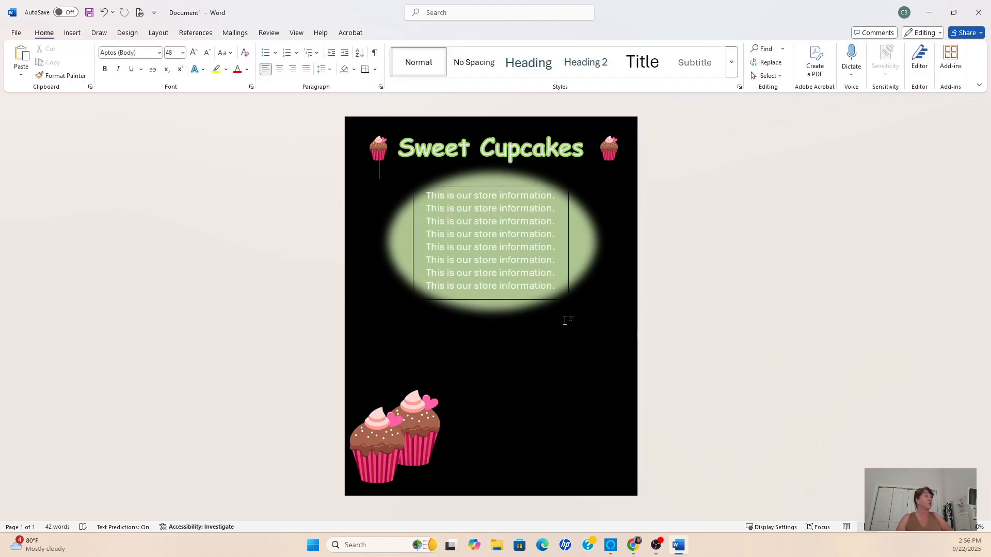
# - Enlarge the oval to about 5.72" high and 8.09" wide and reposition it around the store information text box
pyautogui.click(491, 309)
pyautogui.moveTo(489, 320); pyautogui.dragTo(493, 329)
pyautogui.moveTo(608, 328); pyautogui.dragTo(611, 348)
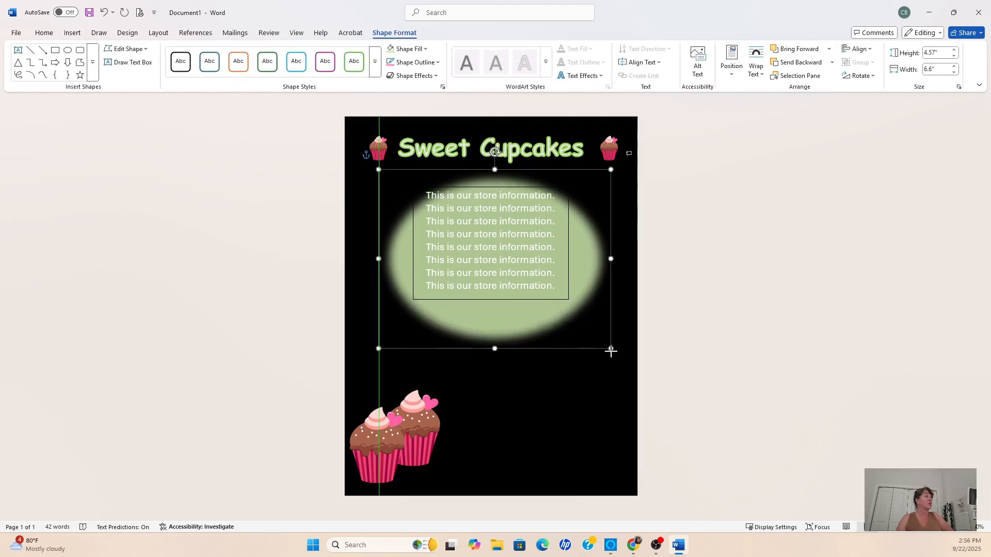
pyautogui.click(557, 341)
pyautogui.moveTo(524, 307)
pyautogui.mouseDown()
pyautogui.moveTo(506, 287)
pyautogui.moveTo(502, 297)
pyautogui.moveTo(518, 288)
pyautogui.mouseUp()
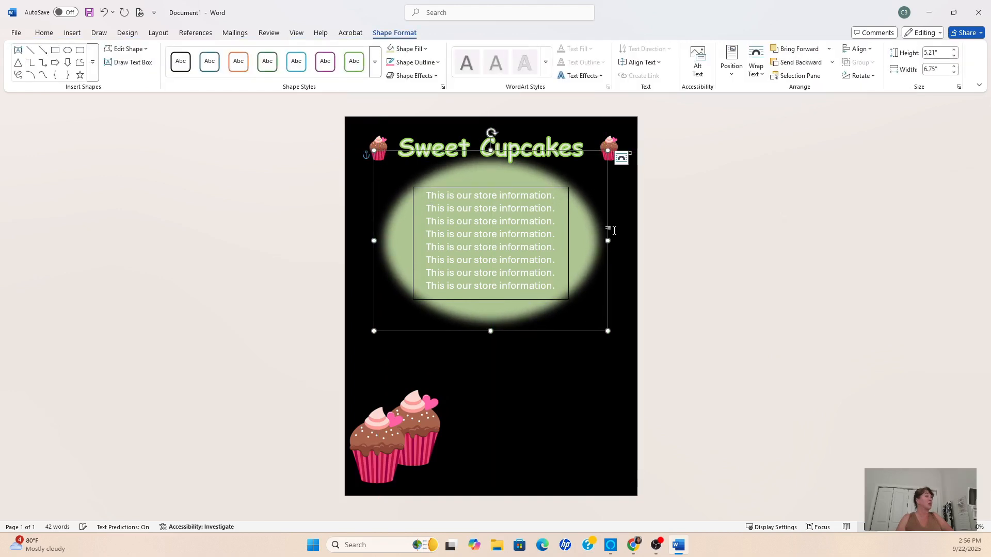
pyautogui.moveTo(608, 240); pyautogui.dragTo(627, 240)
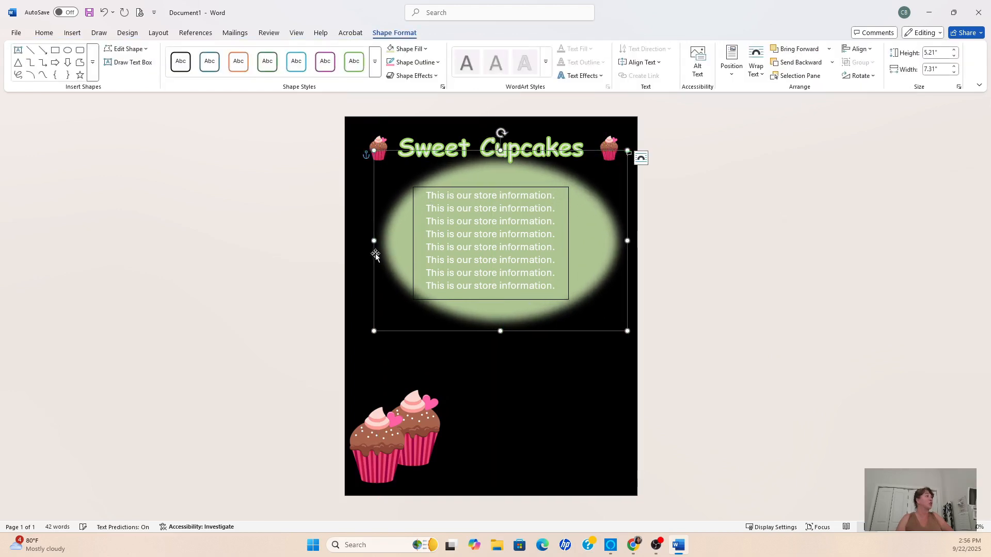
pyautogui.moveTo(373, 241); pyautogui.dragTo(347, 241)
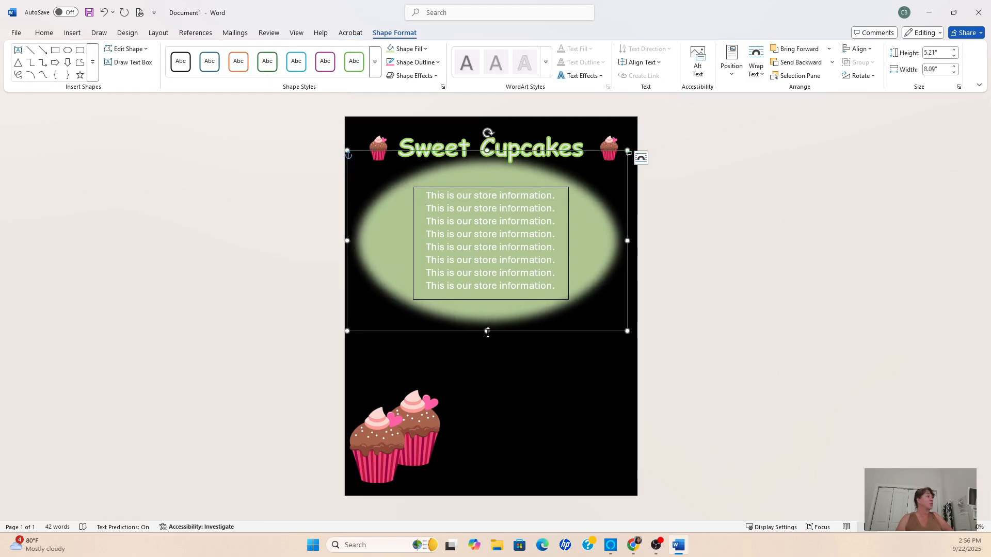
pyautogui.moveTo(488, 331); pyautogui.dragTo(491, 347)
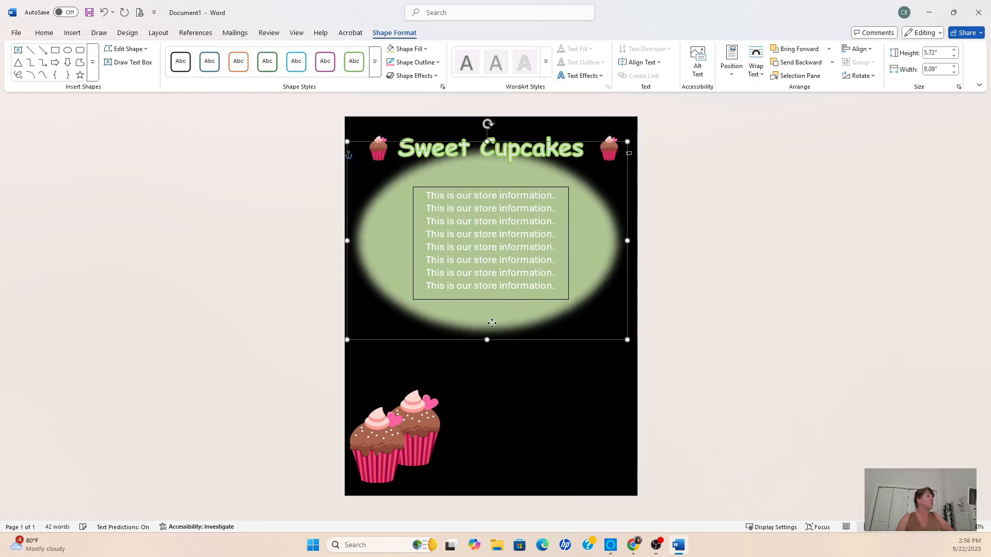
# - Remove the outline from the store information text box and deselect it
pyautogui.click(499, 260)
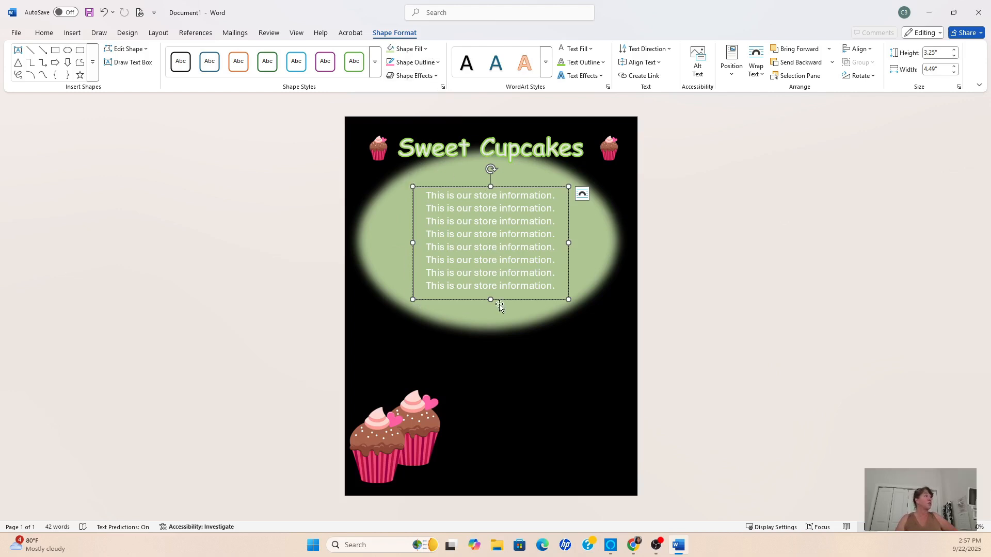
pyautogui.click(439, 62)
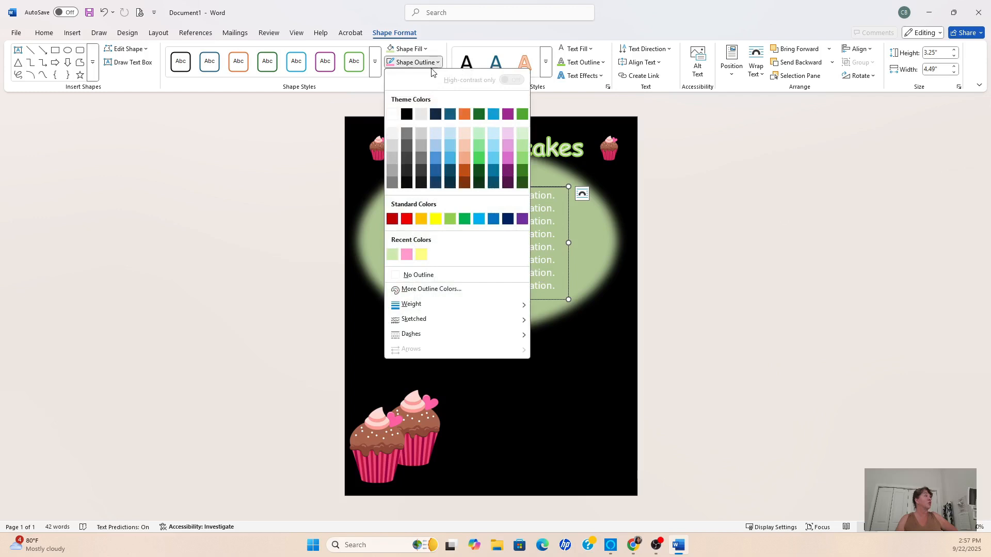
pyautogui.click(438, 275)
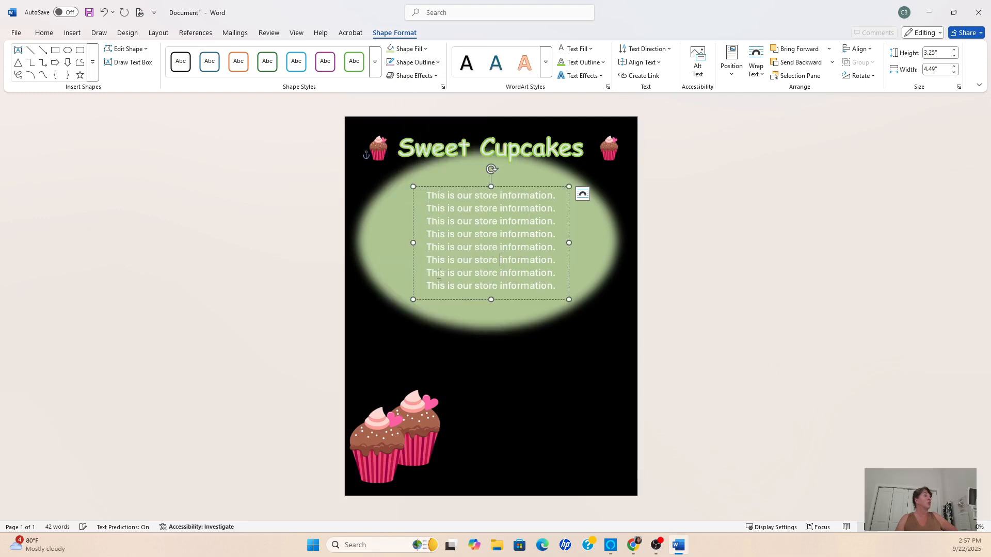
pyautogui.click(562, 380)
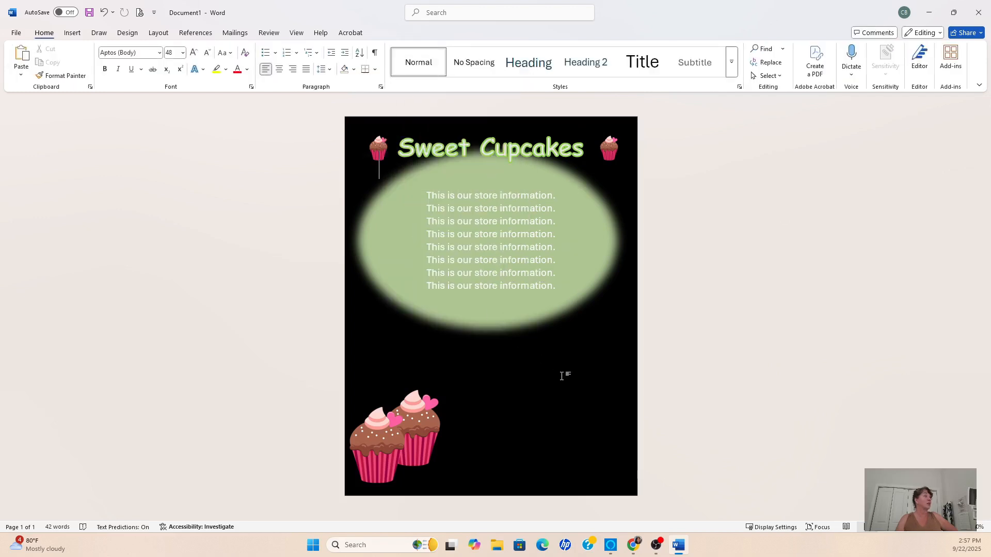
# - Move the green oval down slightly below the title, and lower the store information text box to center it within the oval
pyautogui.click(571, 208)
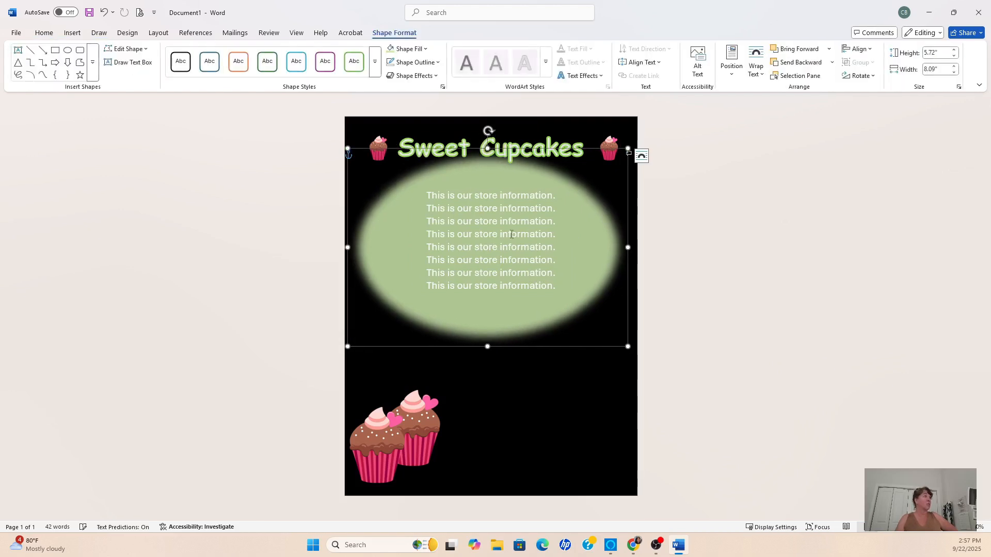
pyautogui.moveTo(475, 234); pyautogui.dragTo(493, 247)
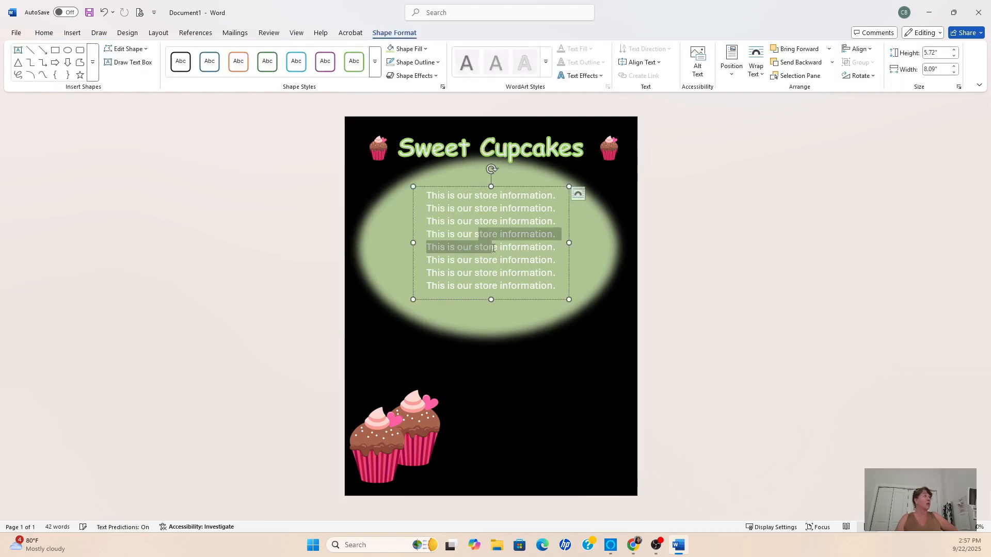
pyautogui.click(467, 183)
pyautogui.click(469, 208)
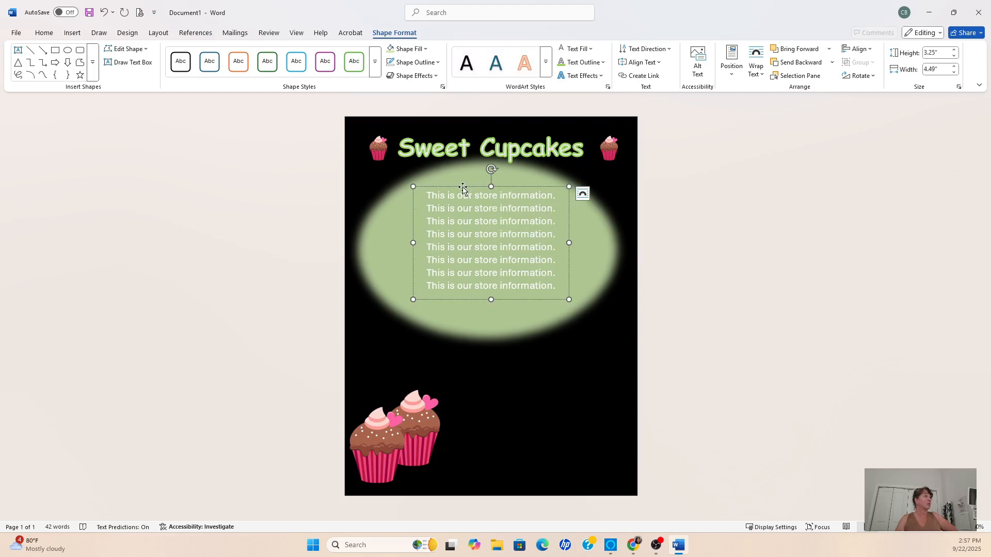
pyautogui.moveTo(463, 190); pyautogui.dragTo(458, 197)
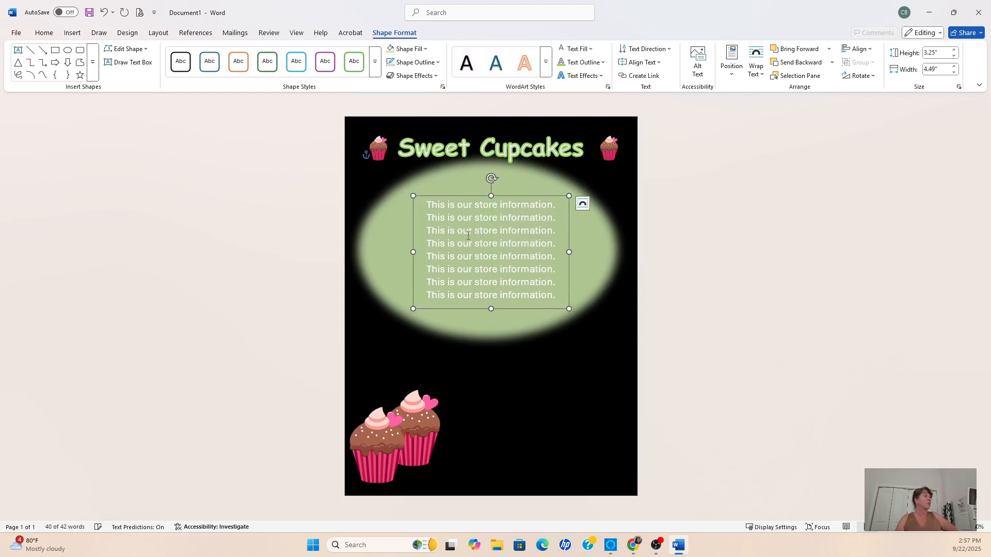
pyautogui.click(526, 365)
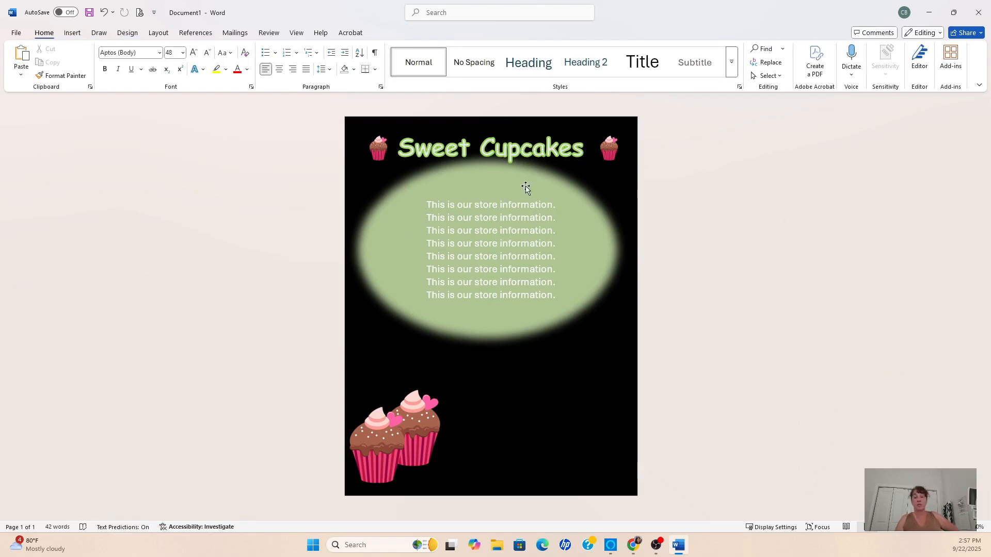
pyautogui.rightClick(592, 264)
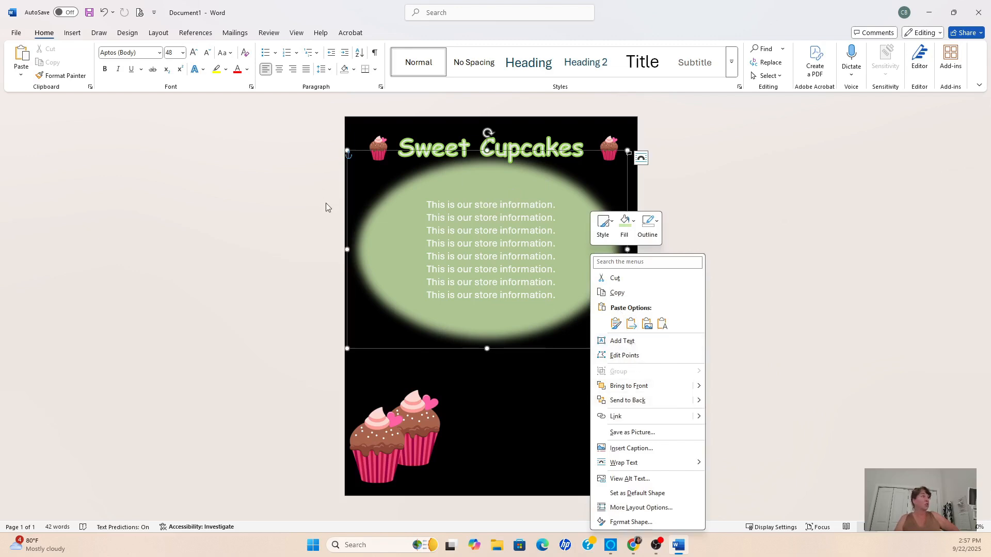
pyautogui.click(526, 401)
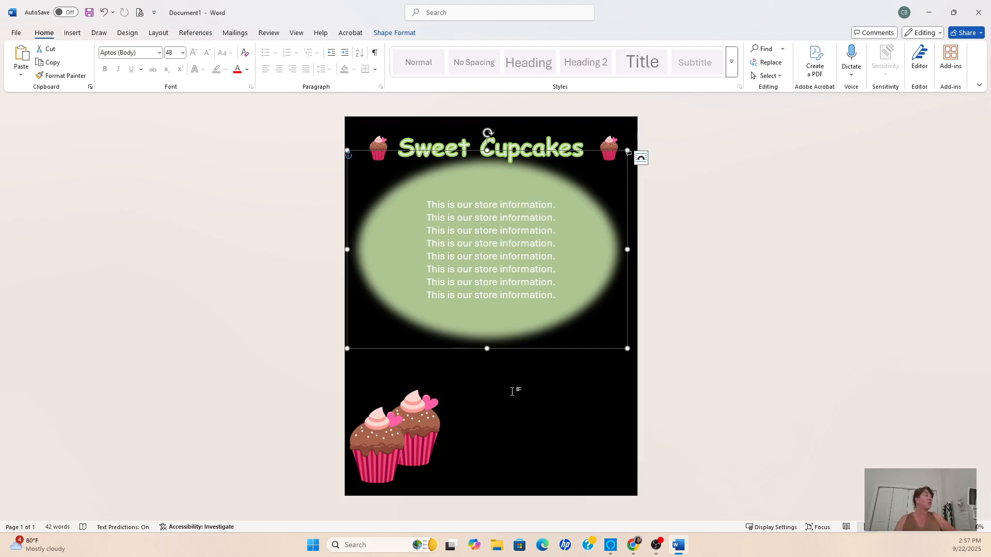
pyautogui.click(537, 418)
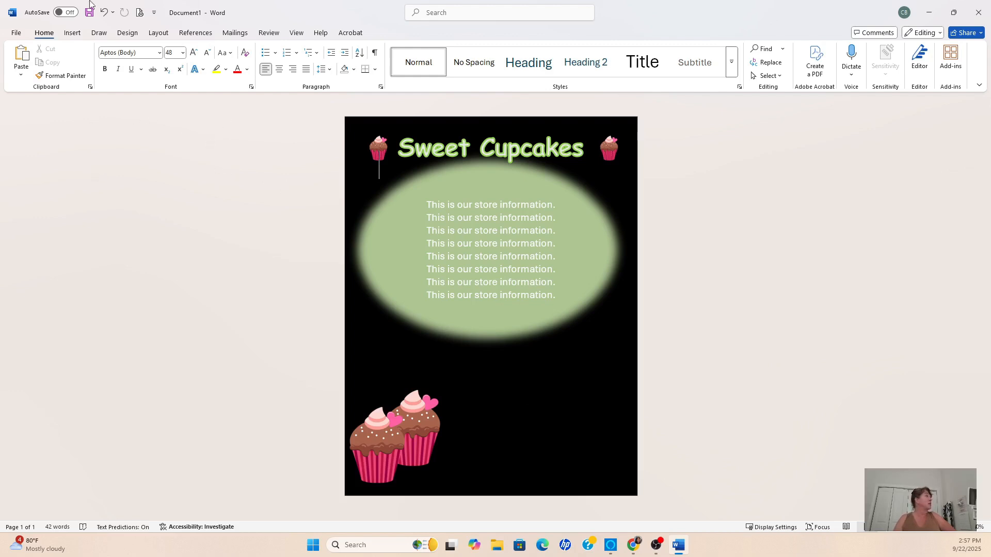
# - Insert a right triangle beside the two large cupcakes and size it to about 4.19" high and 4.87" wide
pyautogui.click(73, 34)
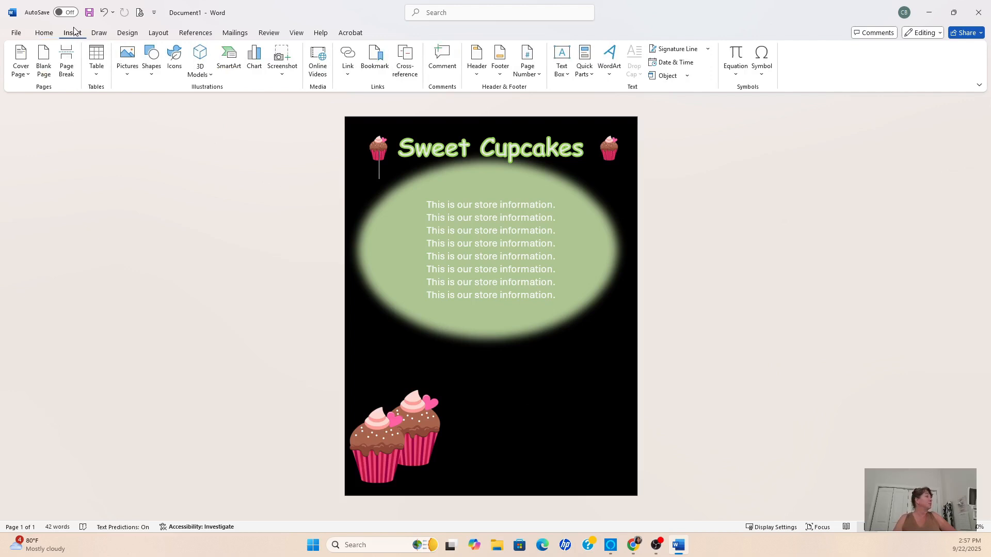
pyautogui.click(151, 67)
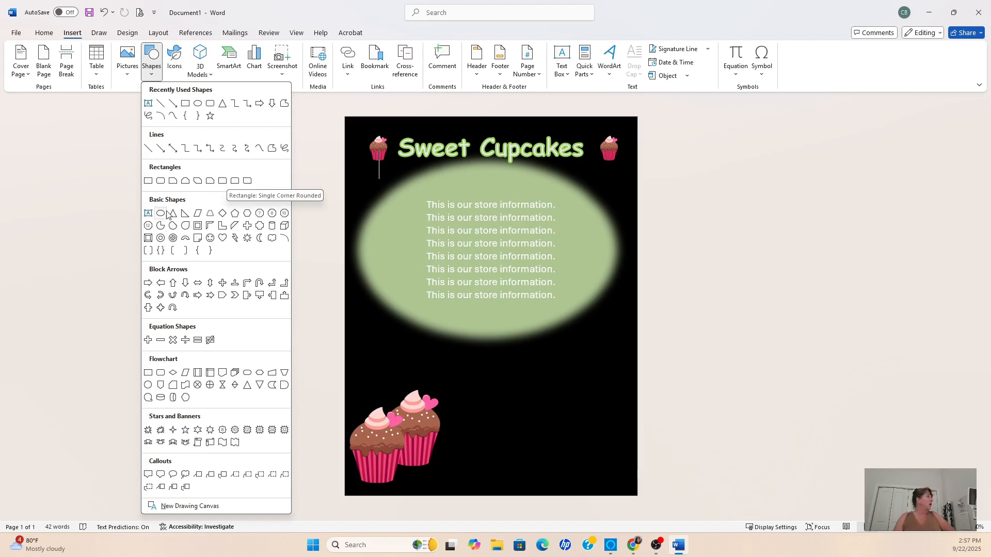
pyautogui.click(178, 222)
pyautogui.moveTo(484, 355); pyautogui.dragTo(636, 493)
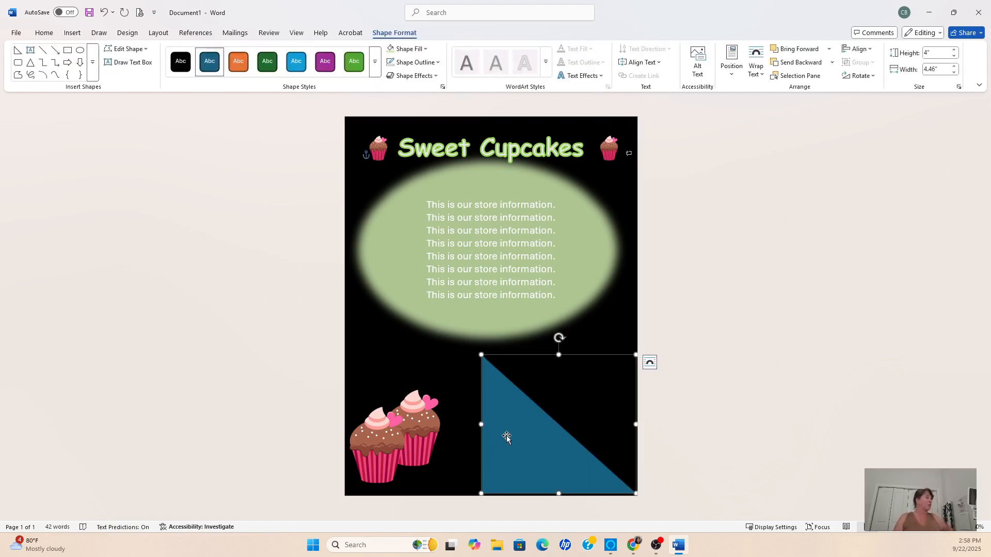
pyautogui.moveTo(505, 434); pyautogui.dragTo(476, 429)
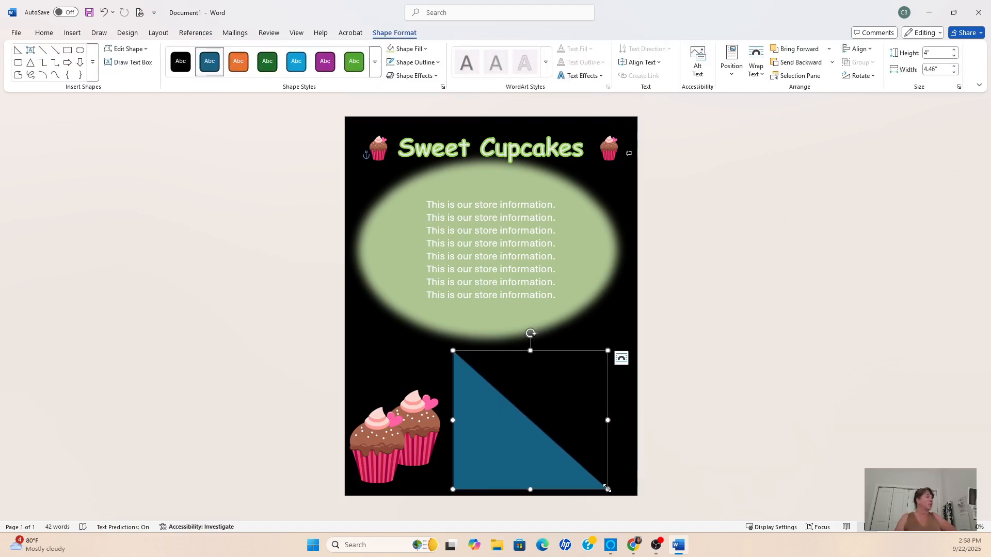
pyautogui.moveTo(608, 489); pyautogui.dragTo(622, 496)
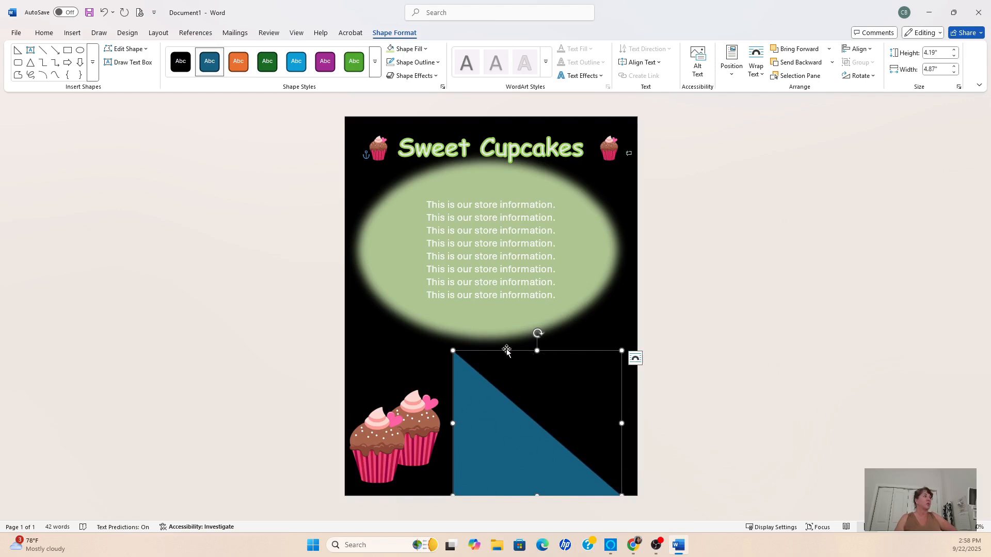
# - Flip the triangle horizontally and fit it into the lower-right corner of the page
pyautogui.click(861, 76)
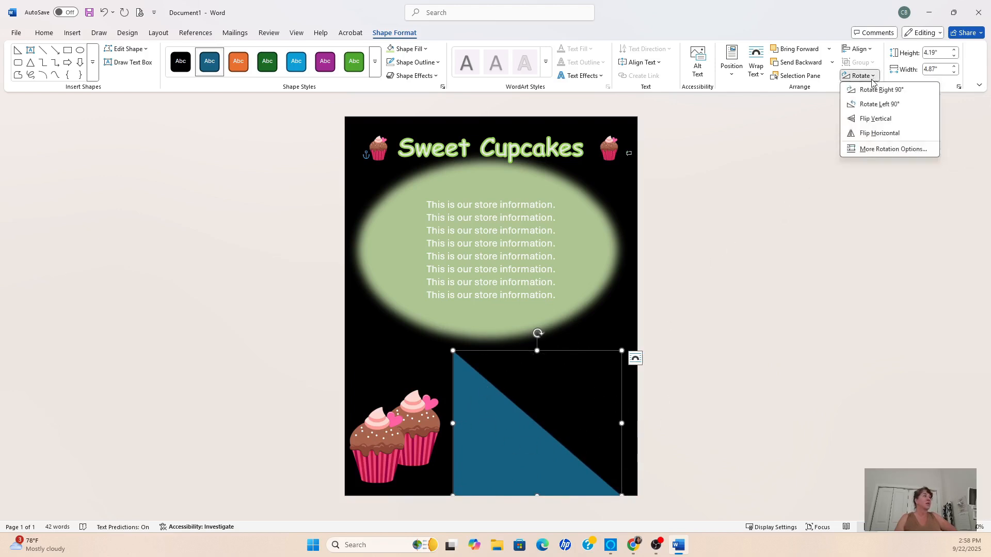
pyautogui.click(878, 133)
pyautogui.moveTo(600, 425); pyautogui.dragTo(613, 424)
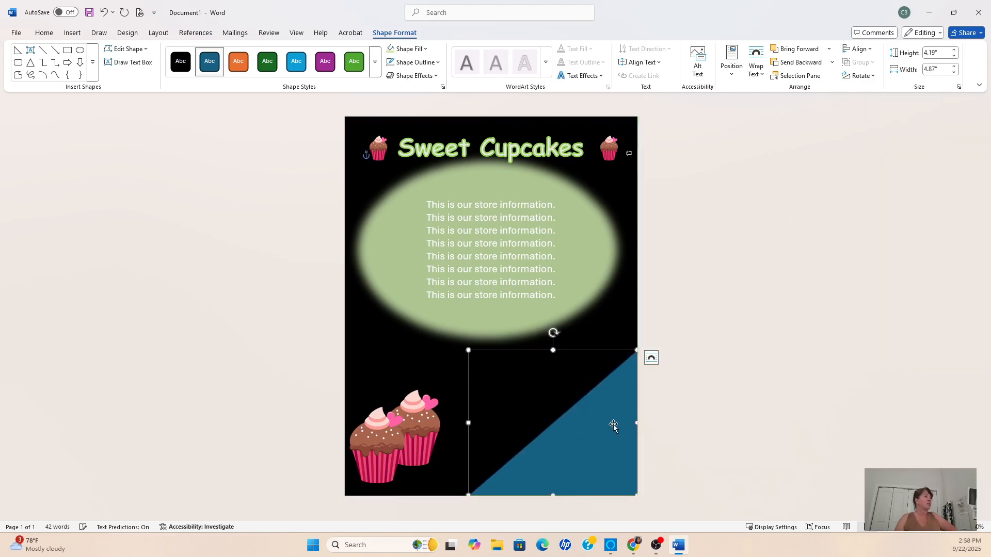
# - Fill the triangle with the recently used light green
pyautogui.click(427, 50)
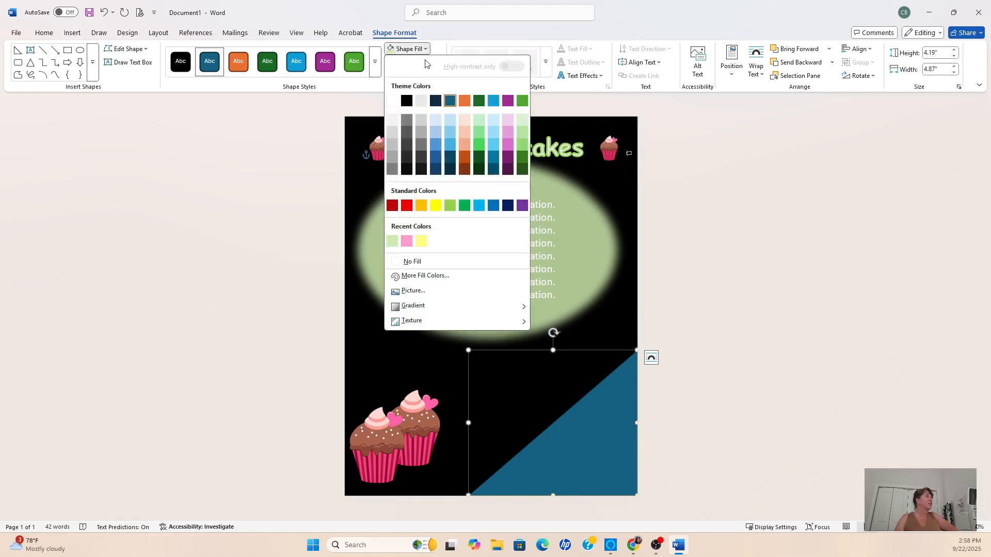
pyautogui.click(393, 243)
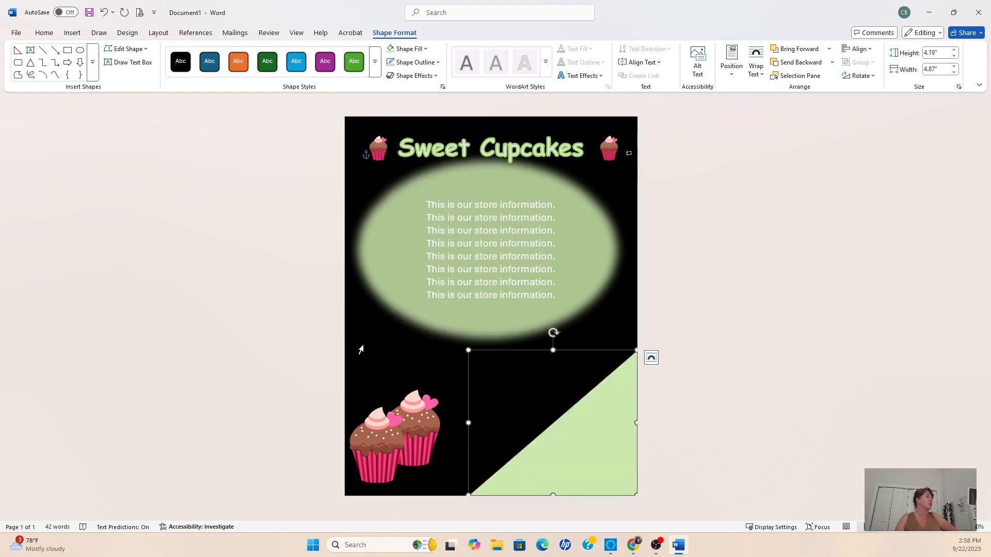
pyautogui.hotkey('ctrl', 'a')
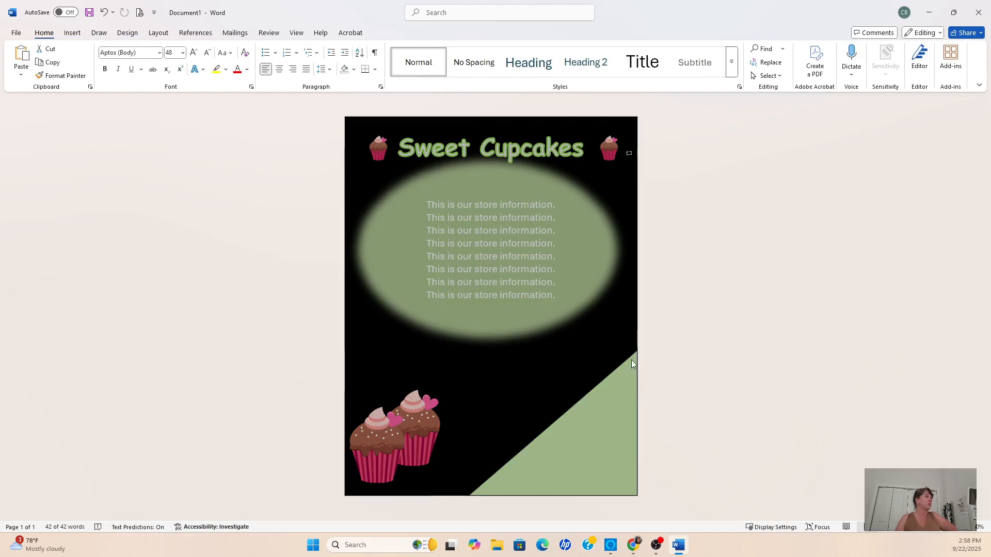
# - Draw a straight line about 4.24" high and 4.87" wide along the triangle's diagonal edge
pyautogui.click(72, 33)
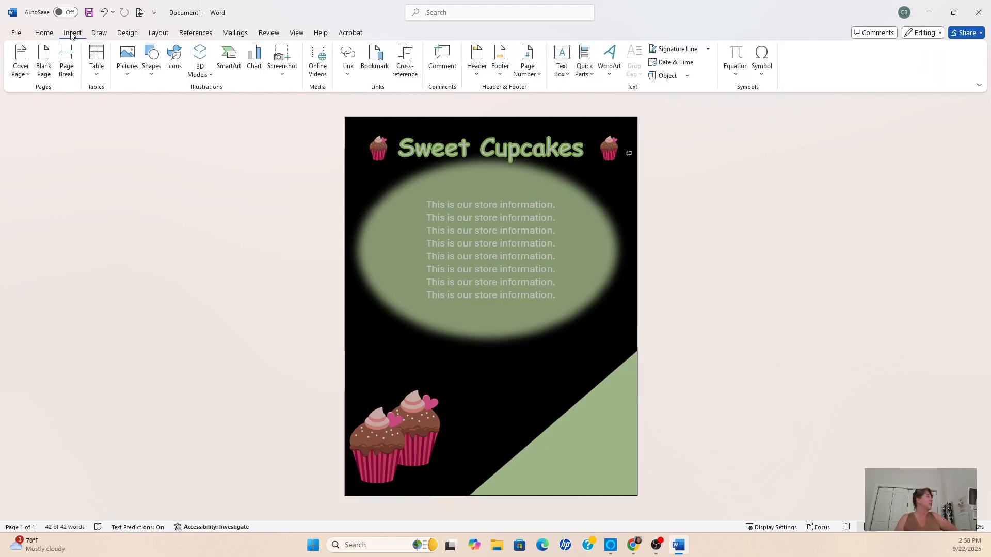
pyautogui.click(150, 75)
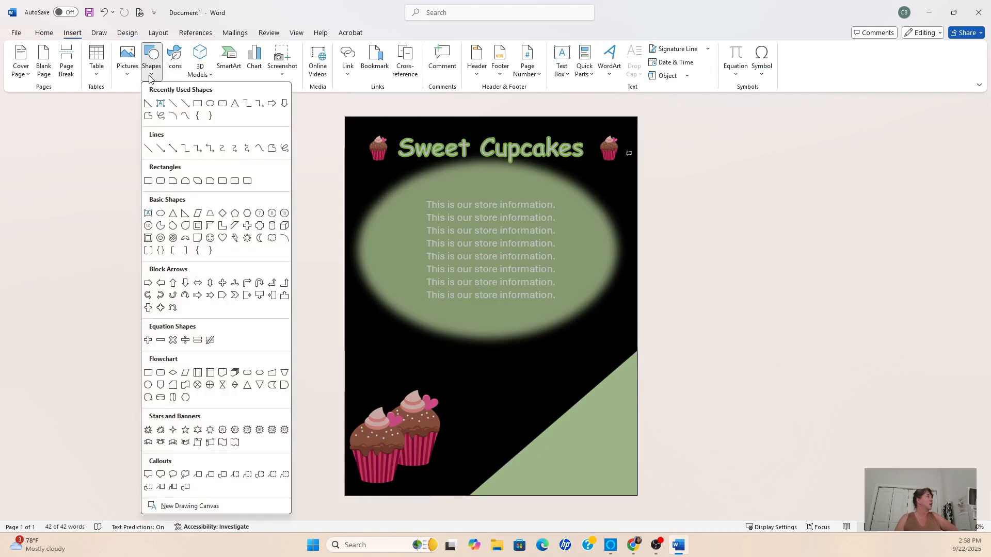
pyautogui.click(173, 103)
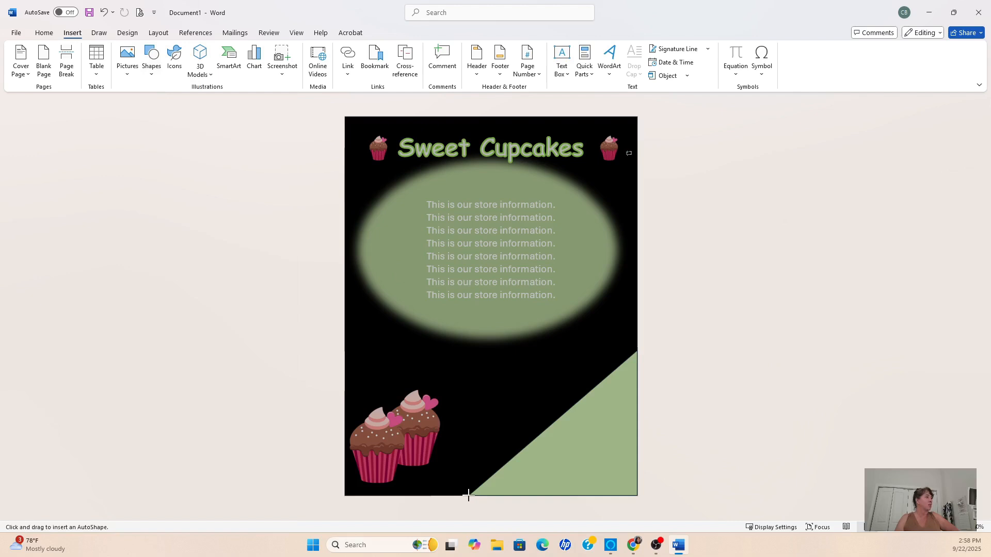
pyautogui.moveTo(468, 496); pyautogui.dragTo(637, 349)
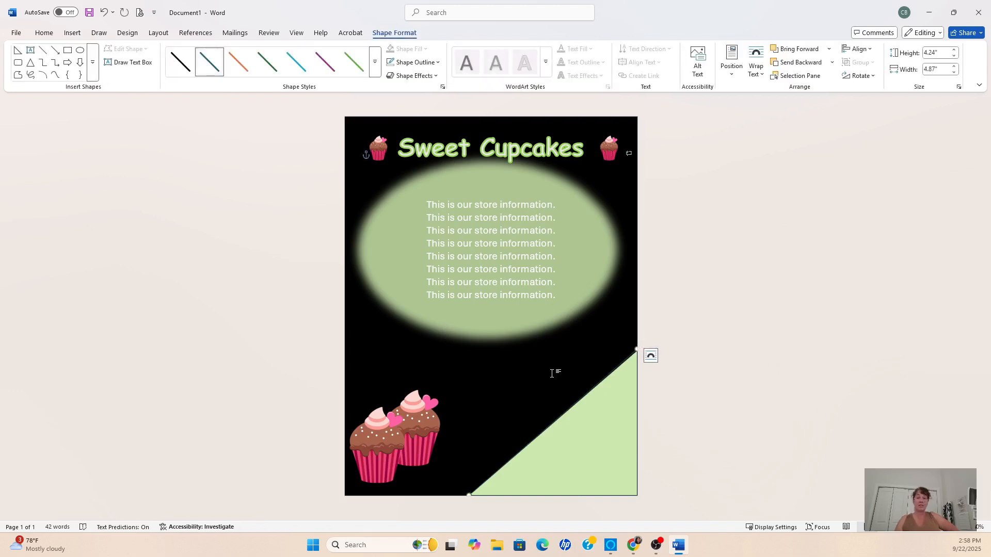
# - Color the diagonal line white and set its weight to 6 pt
pyautogui.click(436, 63)
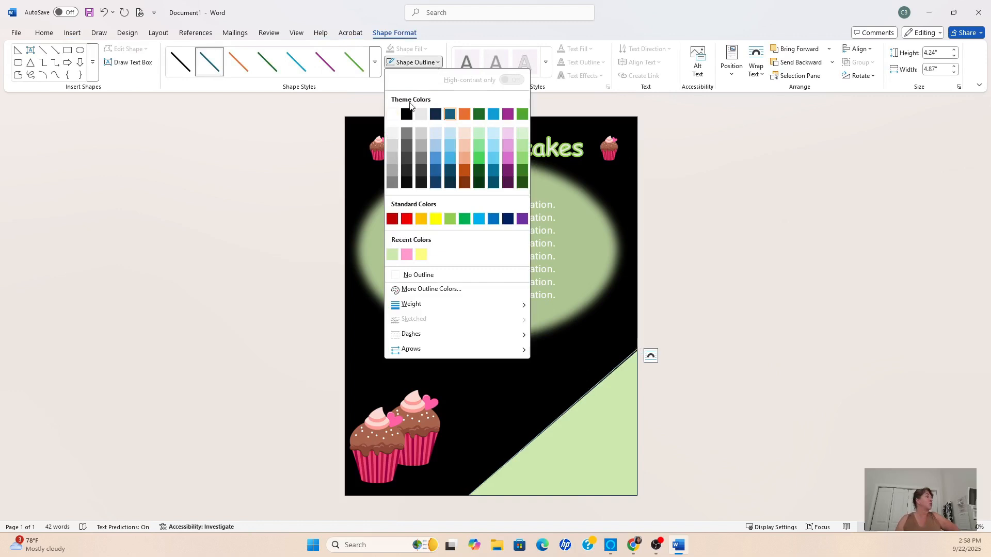
pyautogui.click(392, 118)
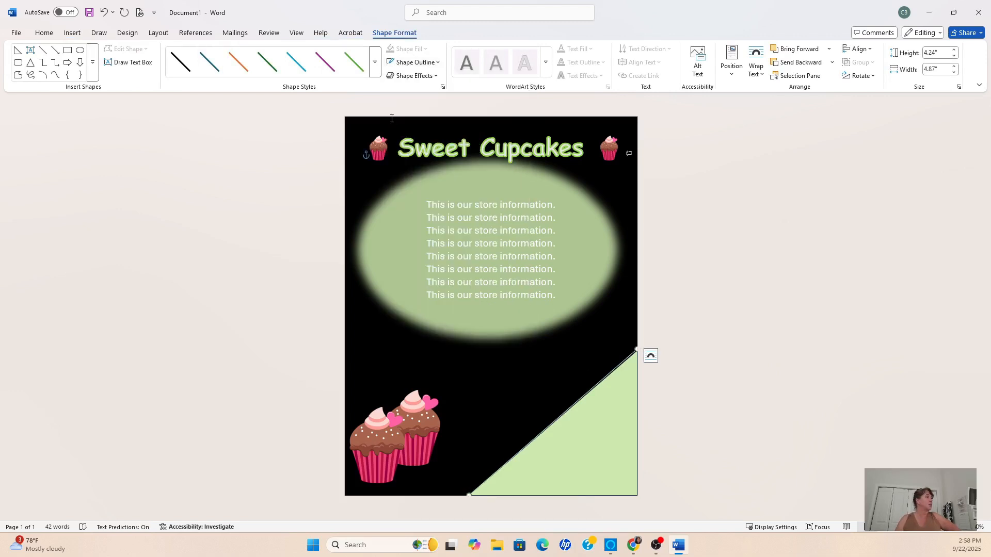
pyautogui.click(438, 63)
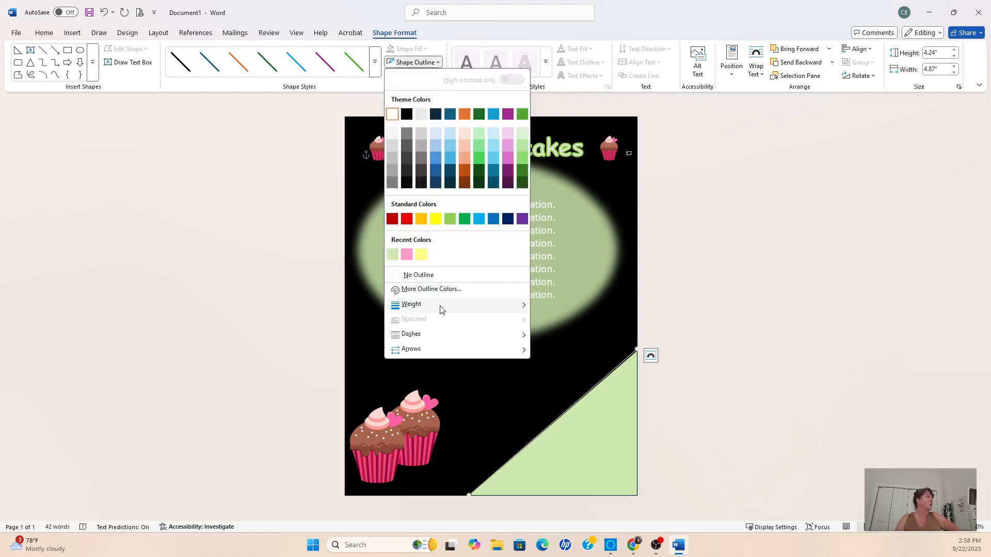
pyautogui.moveTo(443, 309)
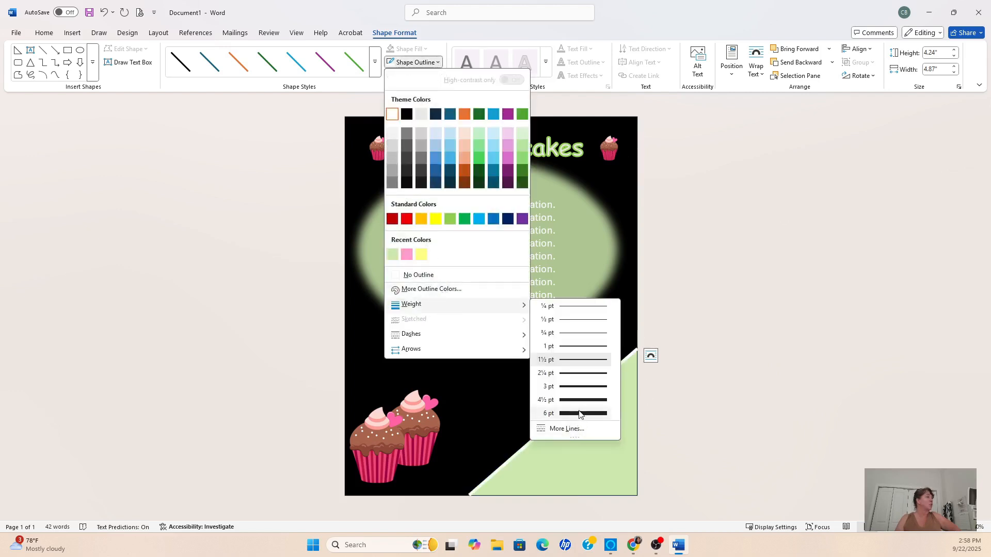
pyautogui.click(572, 412)
# - Nudge the green triangle and the white line in small increments so the line covers the triangle's diagonal edge
pyautogui.click(616, 419)
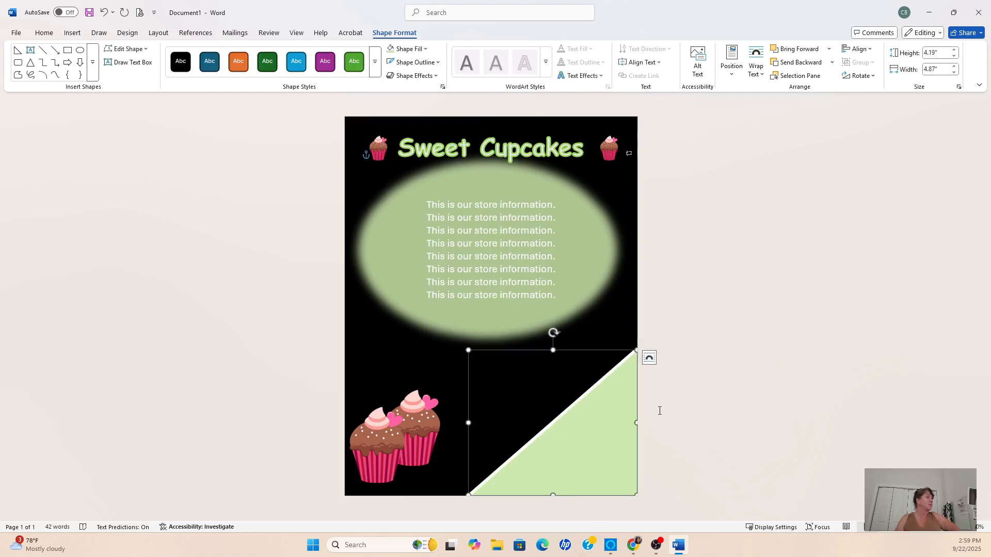
pyautogui.click(781, 378)
pyautogui.click(622, 457)
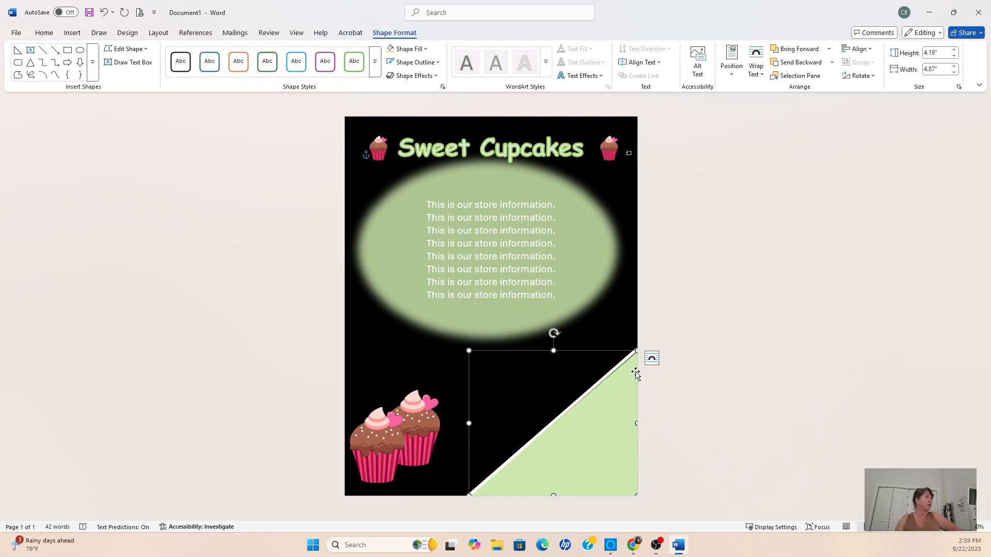
pyautogui.click(623, 360)
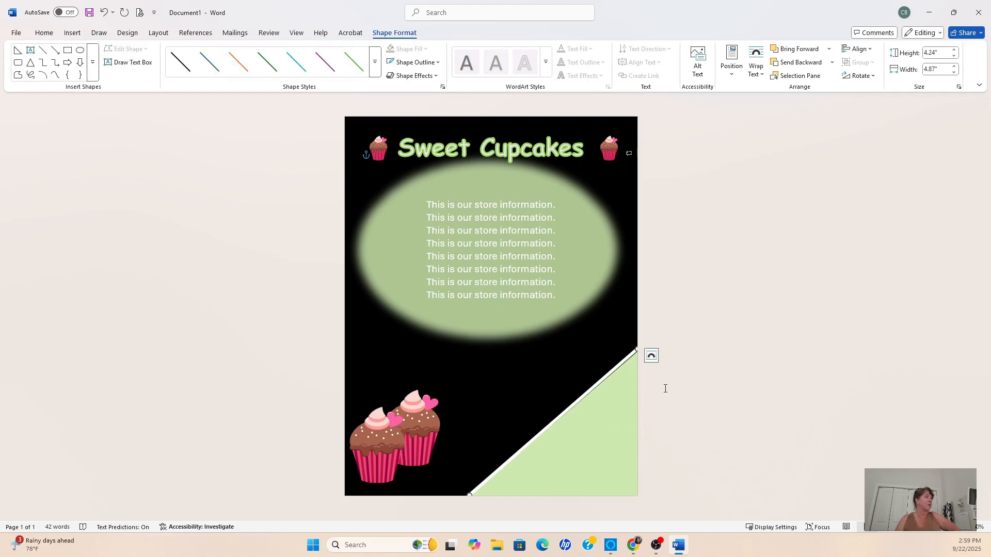
pyautogui.click(613, 406)
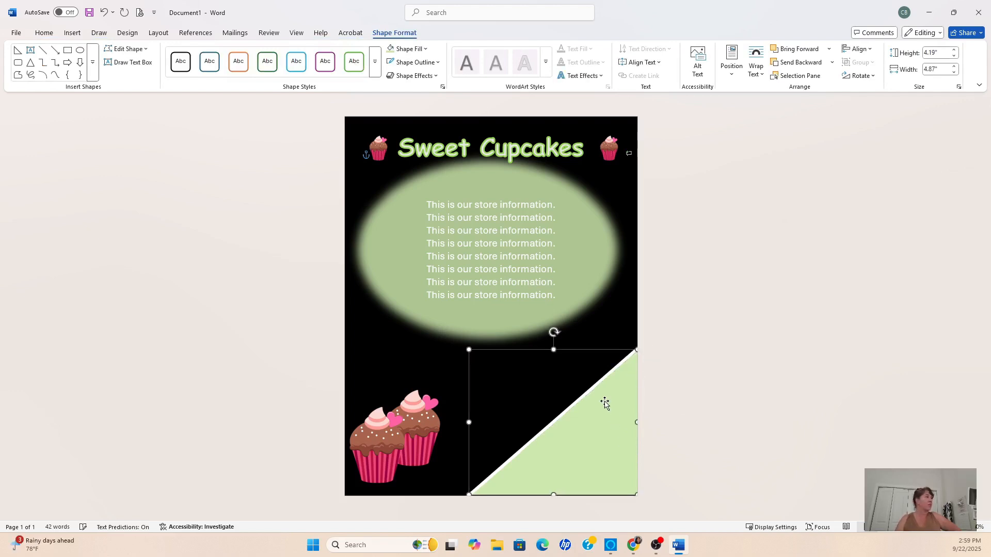
pyautogui.press('Up')
pyautogui.press('Up')
pyautogui.press('Up')
pyautogui.press('Left')
pyautogui.press('Left')
pyautogui.press('Left')
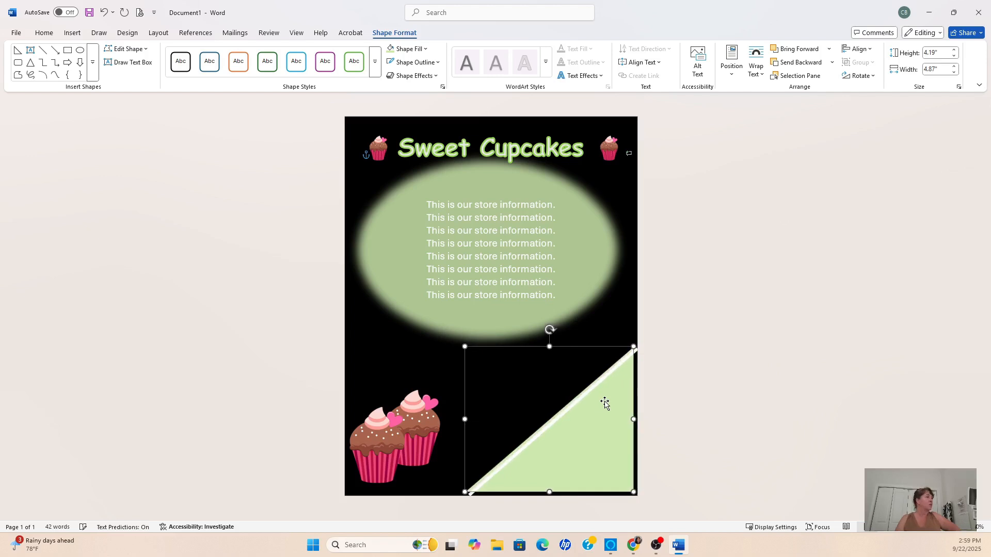
pyautogui.press('Right')
pyautogui.press('Right')
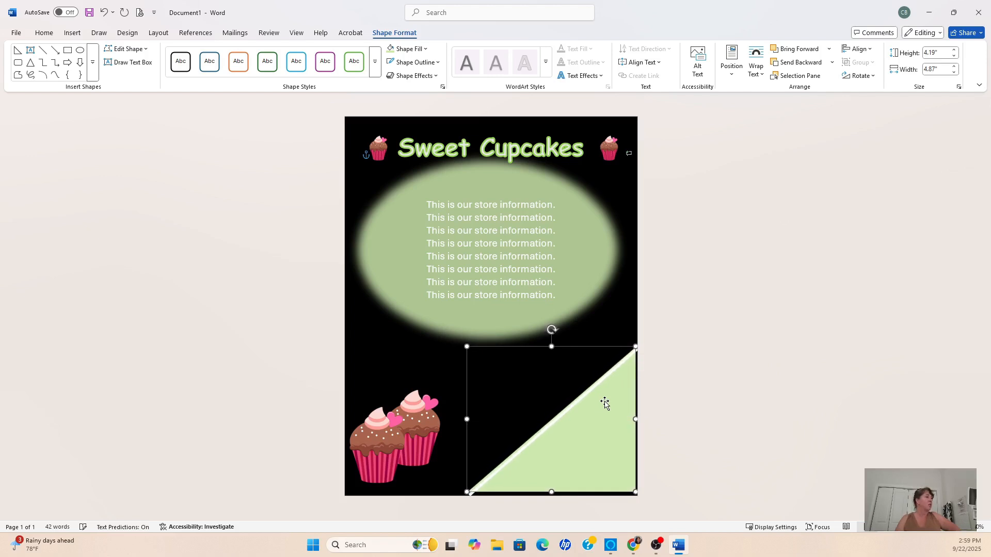
pyautogui.press('Right')
pyautogui.press('Right')
pyautogui.press('Down')
pyautogui.press('Down')
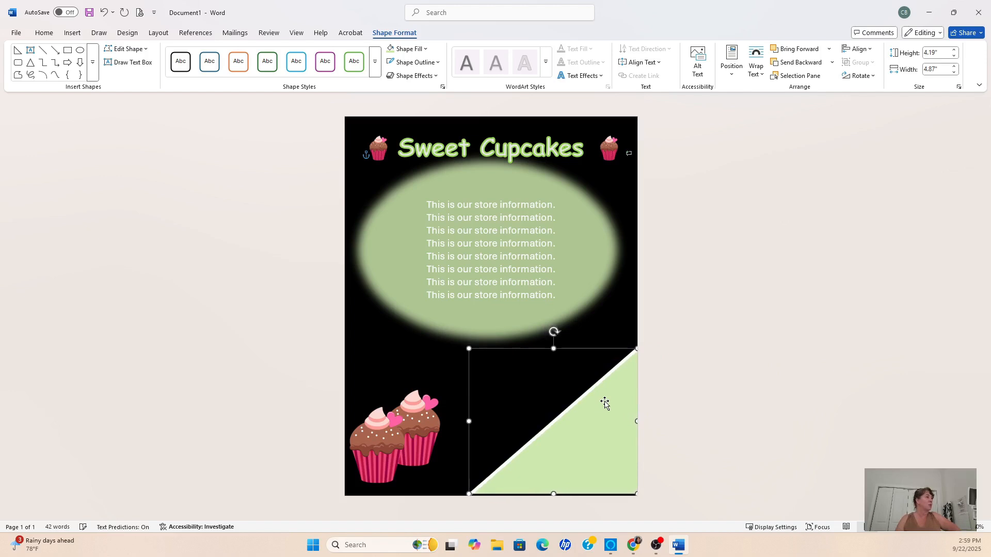
pyautogui.press('Down')
pyautogui.press('Down')
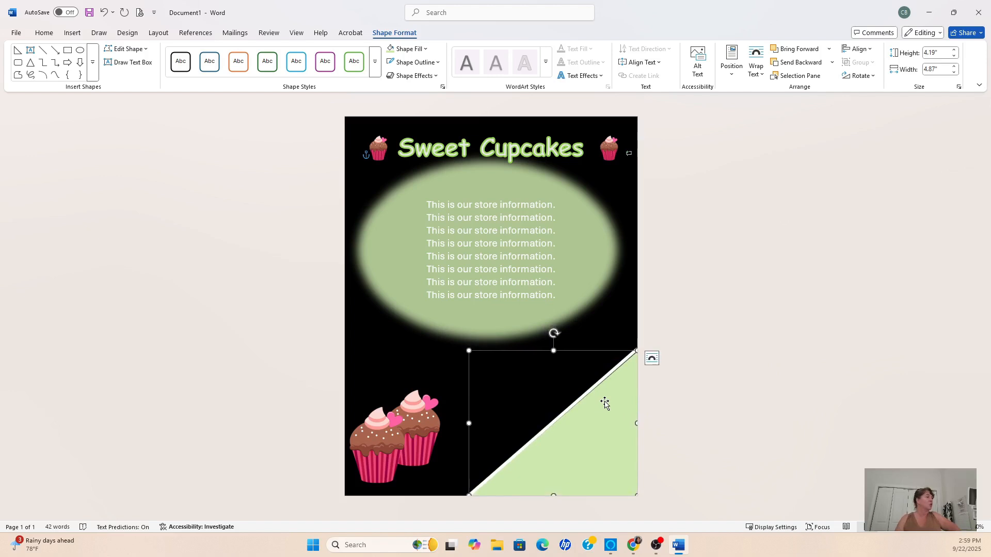
pyautogui.click(624, 364)
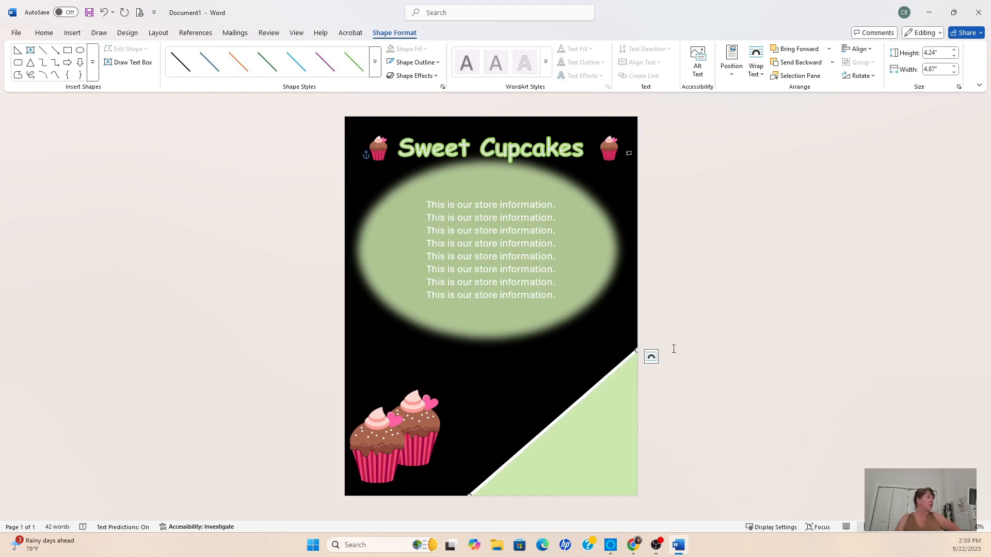
# - Increase the white diagonal line's width to 10.75 pt
pyautogui.click(692, 333)
pyautogui.click(605, 378)
pyautogui.click(441, 63)
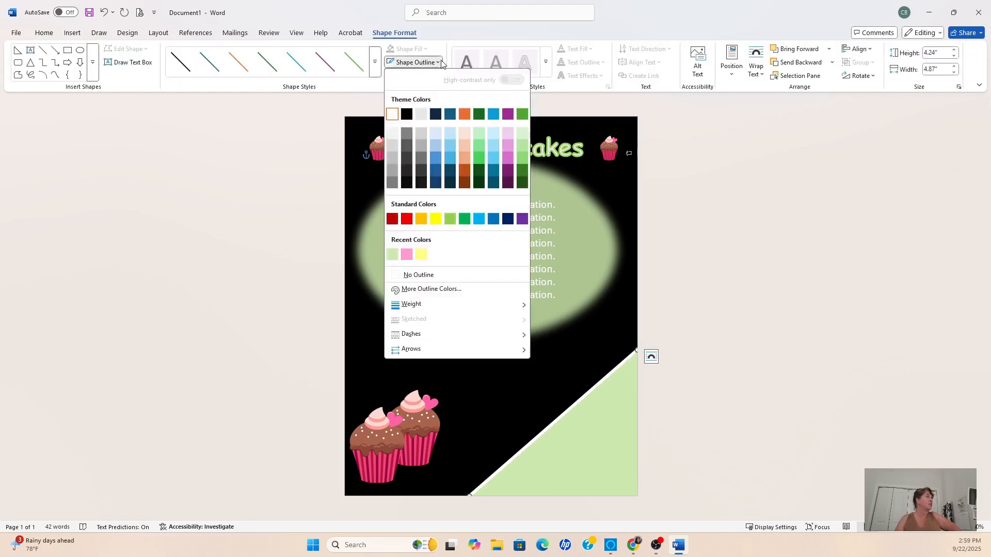
pyautogui.moveTo(435, 304)
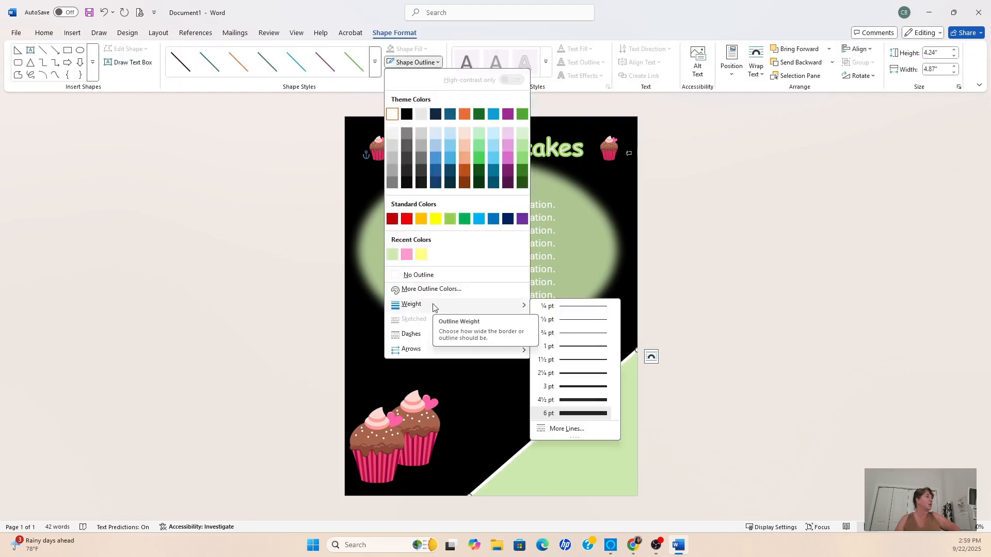
pyautogui.click(567, 429)
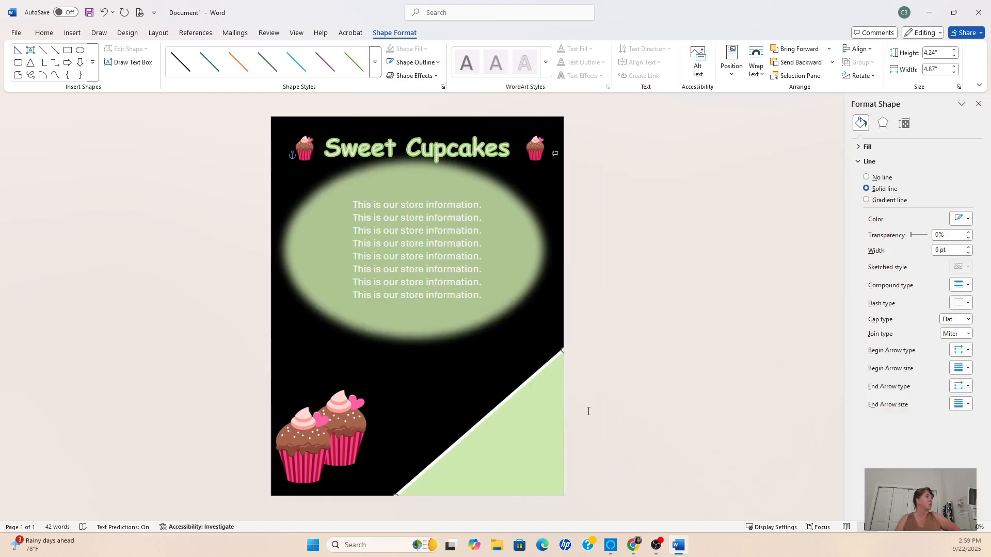
pyautogui.click(969, 248)
pyautogui.click(969, 247)
pyautogui.click(968, 248)
pyautogui.click(969, 247)
pyautogui.click(968, 247)
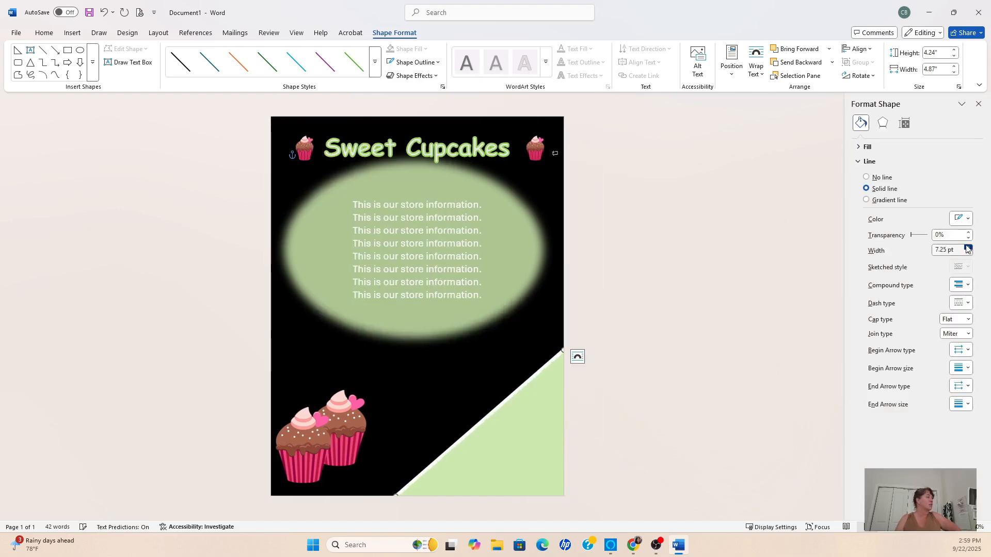
pyautogui.click(968, 247)
pyautogui.click(968, 247)
pyautogui.click(968, 247)
pyautogui.click(640, 309)
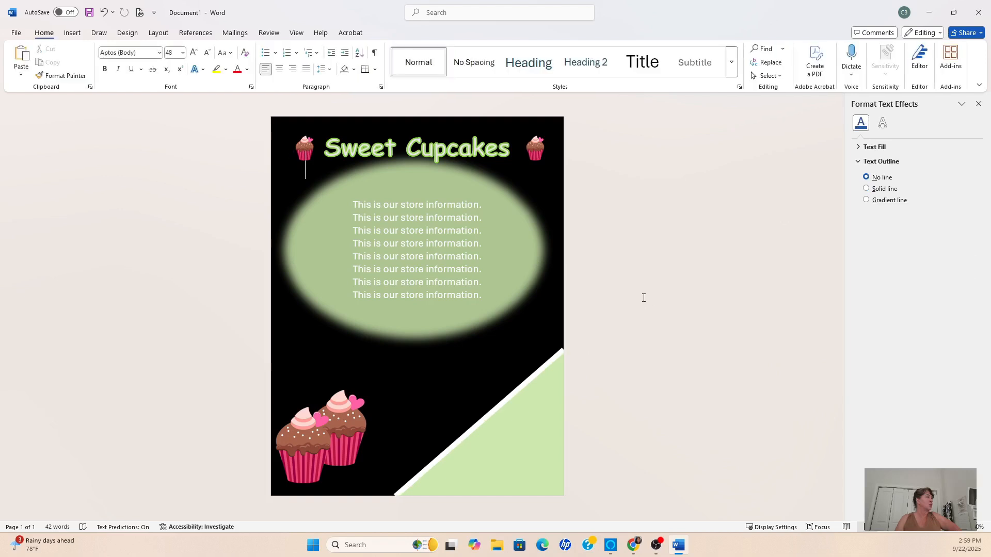
# - Extend the white line's upper end to the page edge, making it about 4.29" high and 4.94" wide
pyautogui.click(561, 353)
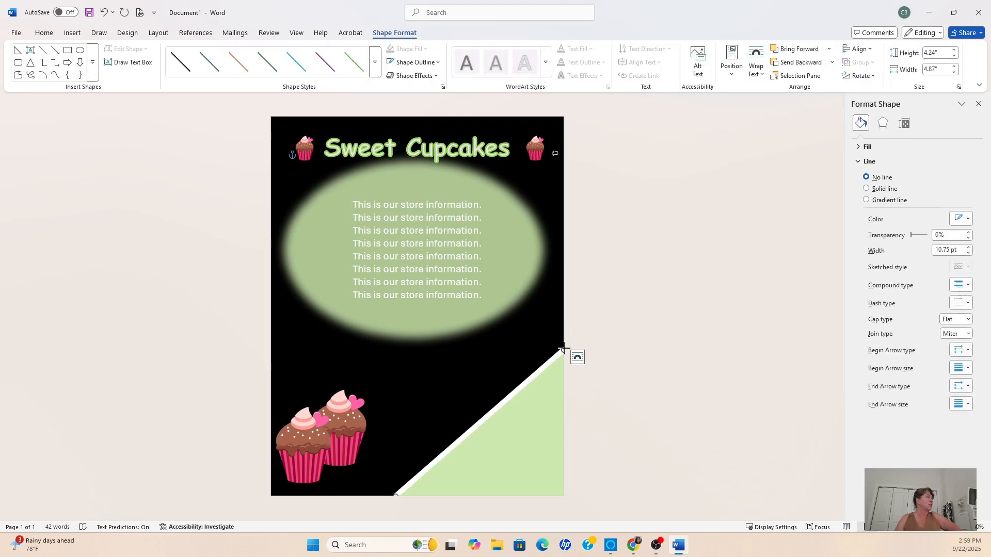
pyautogui.click(523, 400)
pyautogui.click(567, 348)
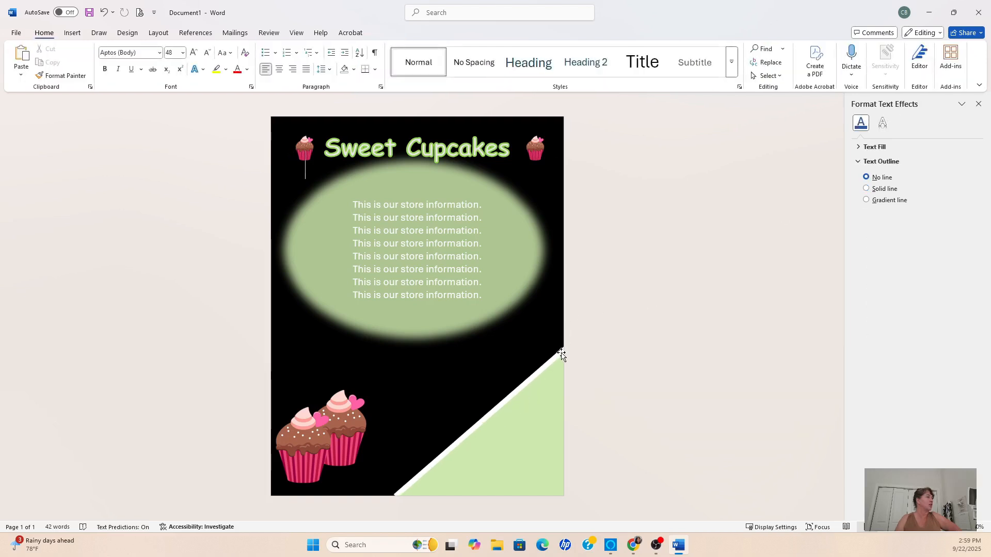
pyautogui.click(567, 347)
pyautogui.moveTo(562, 350); pyautogui.dragTo(565, 347)
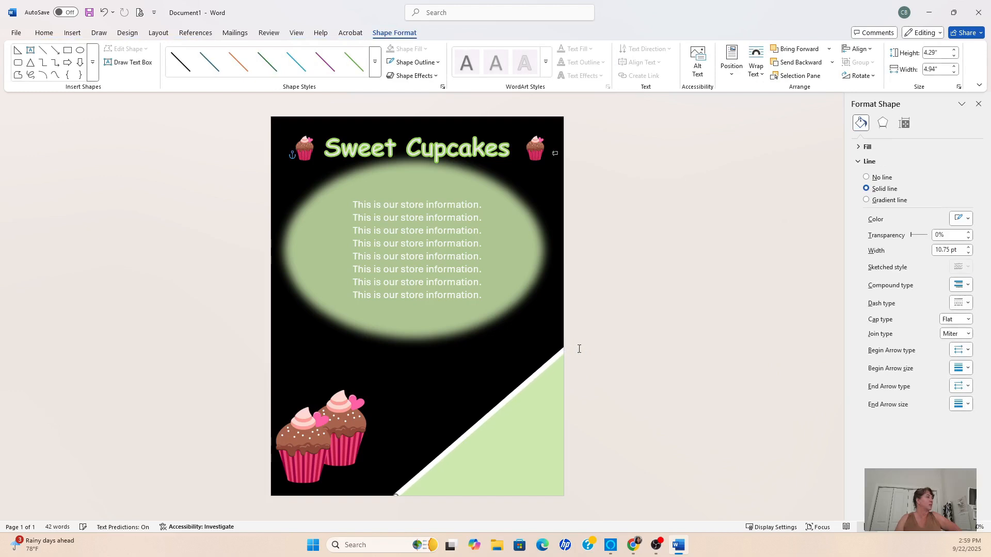
pyautogui.click(524, 426)
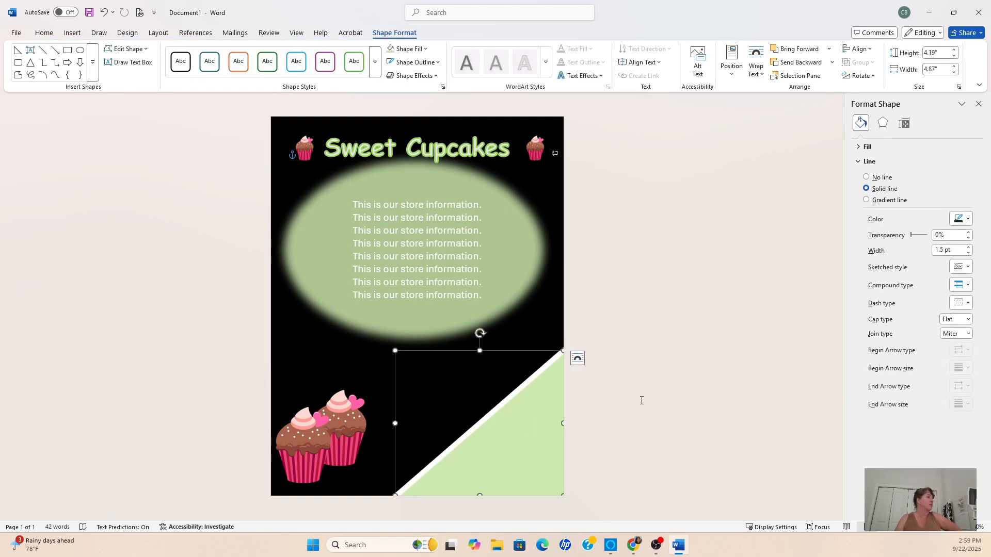
pyautogui.click(763, 281)
# - Extend the white line's lower end slightly past the bottom edge of the page
pyautogui.click(422, 473)
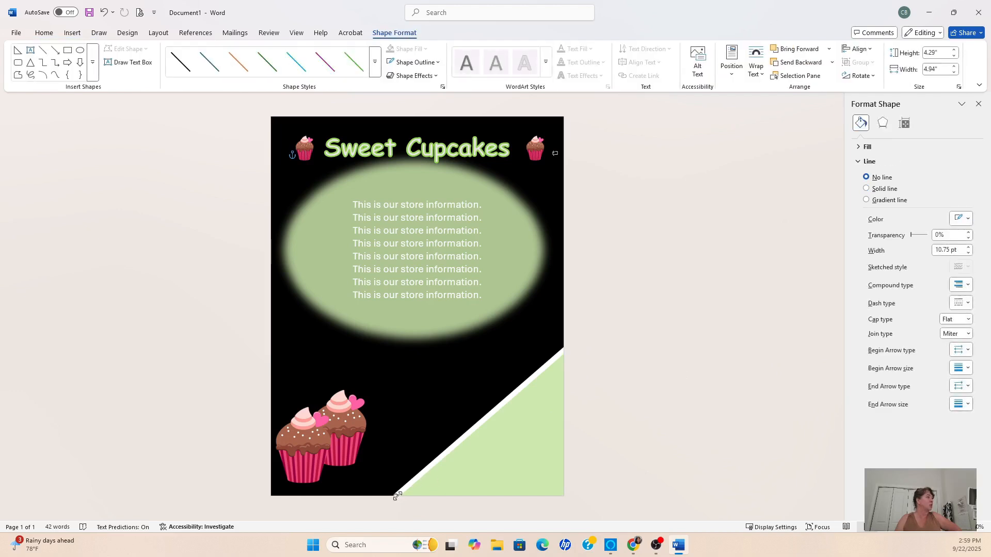
pyautogui.moveTo(394, 497); pyautogui.dragTo(390, 500)
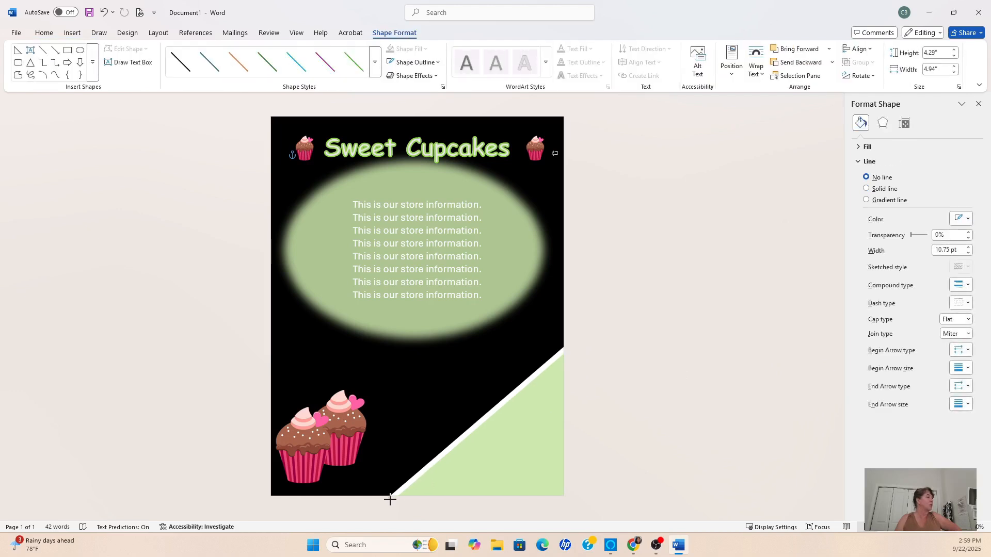
pyautogui.click(647, 361)
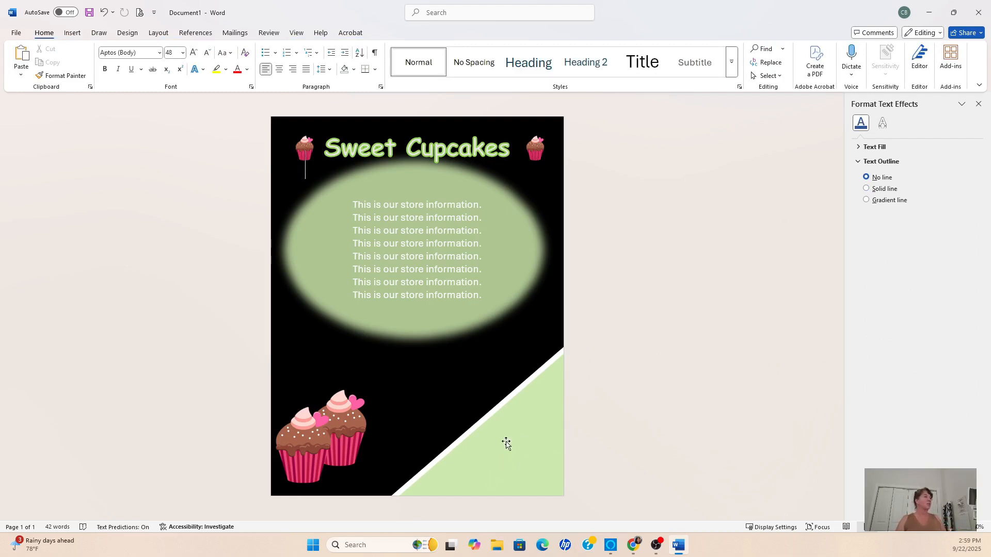
# - Add the text "Grand Opening" inside the green triangle and set its font to ADLaM Display
pyautogui.rightClick(512, 467)
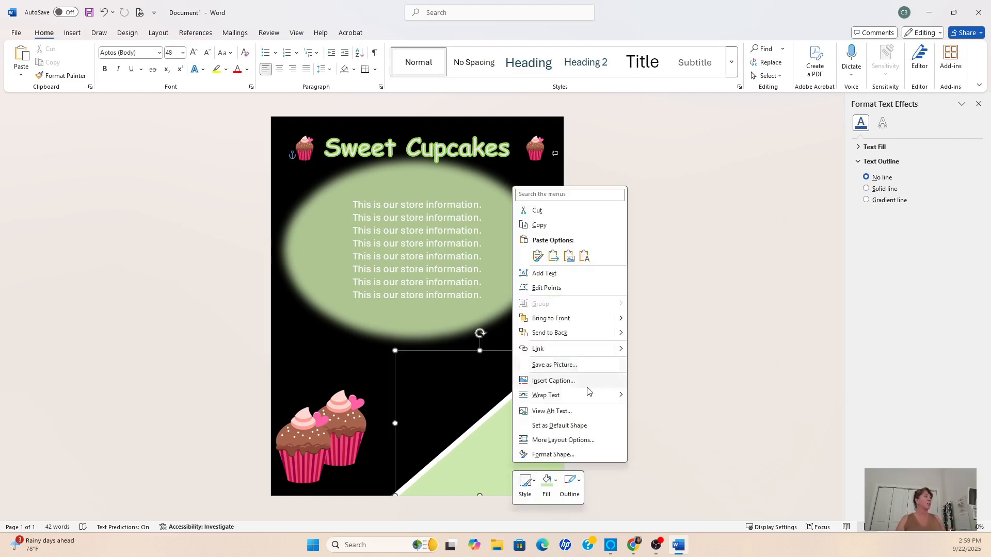
pyautogui.click(557, 273)
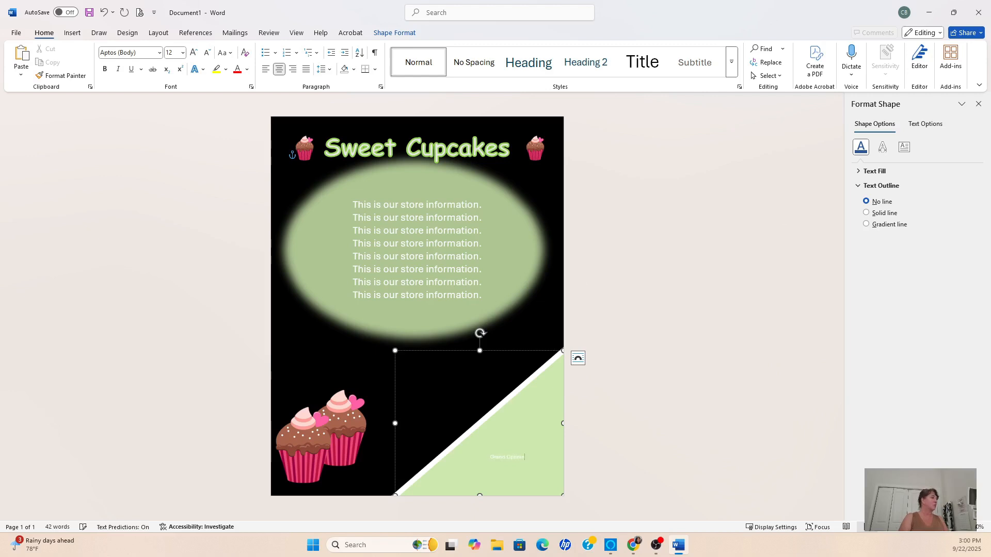
pyautogui.tripleClick(488, 457)
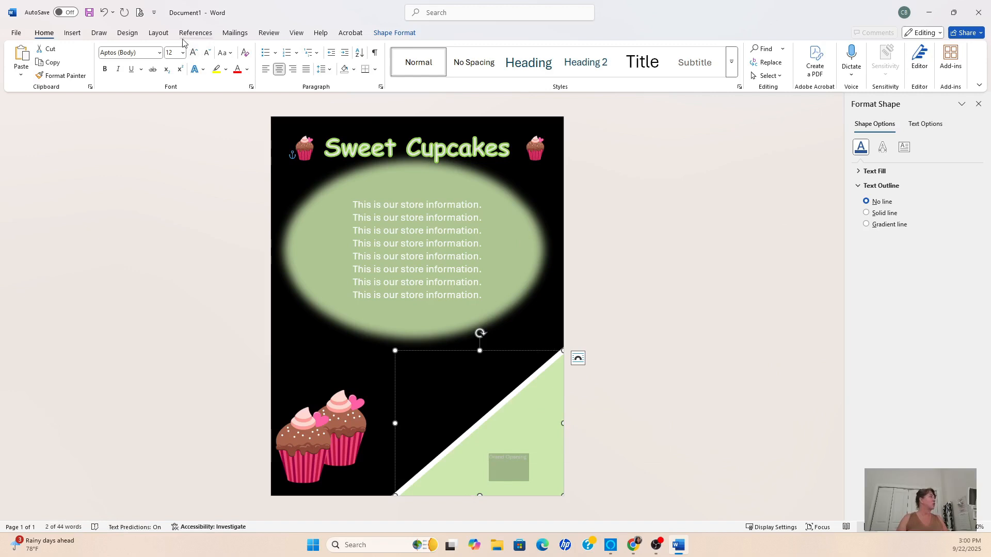
pyautogui.click(159, 52)
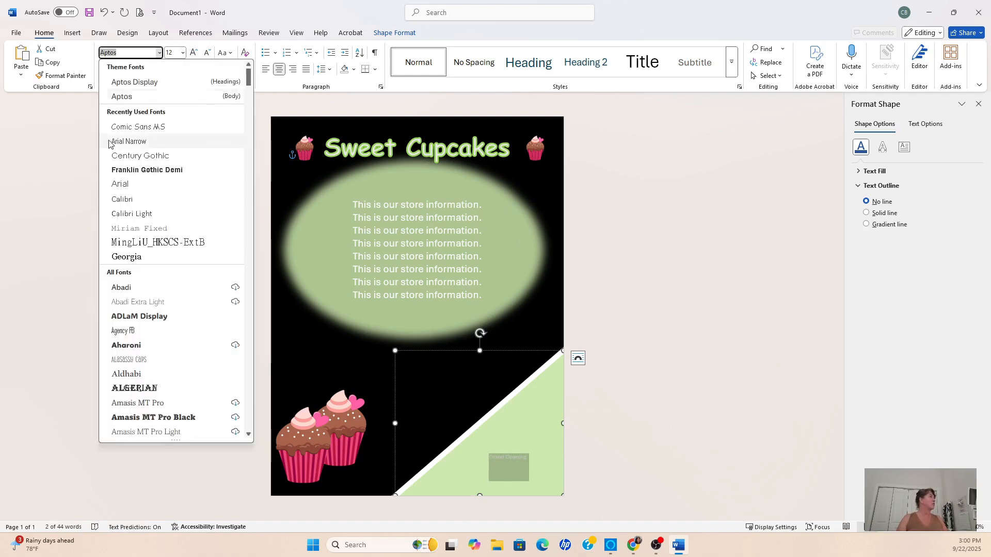
pyautogui.click(139, 317)
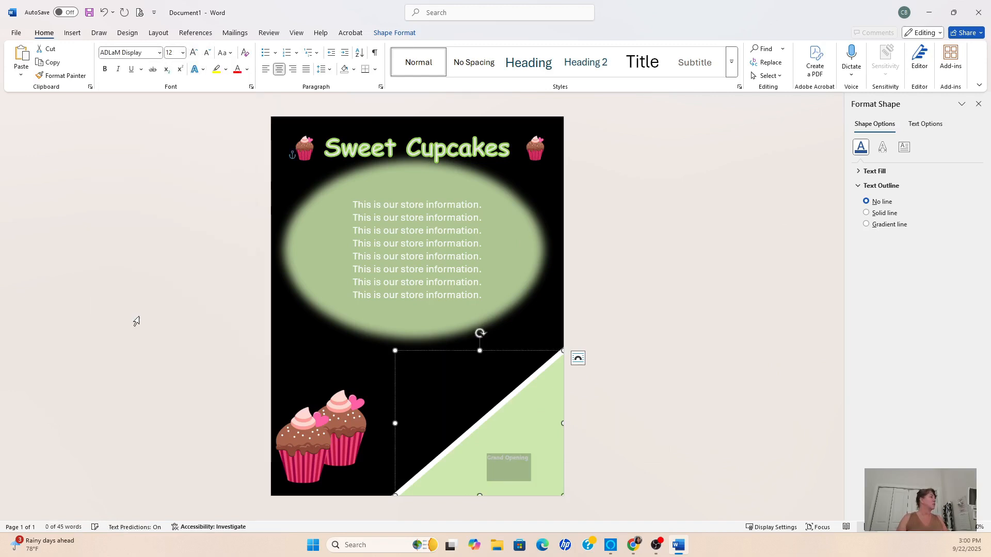
# - Try font size 36 on the triangle's "Grand Opening" text
pyautogui.click(182, 53)
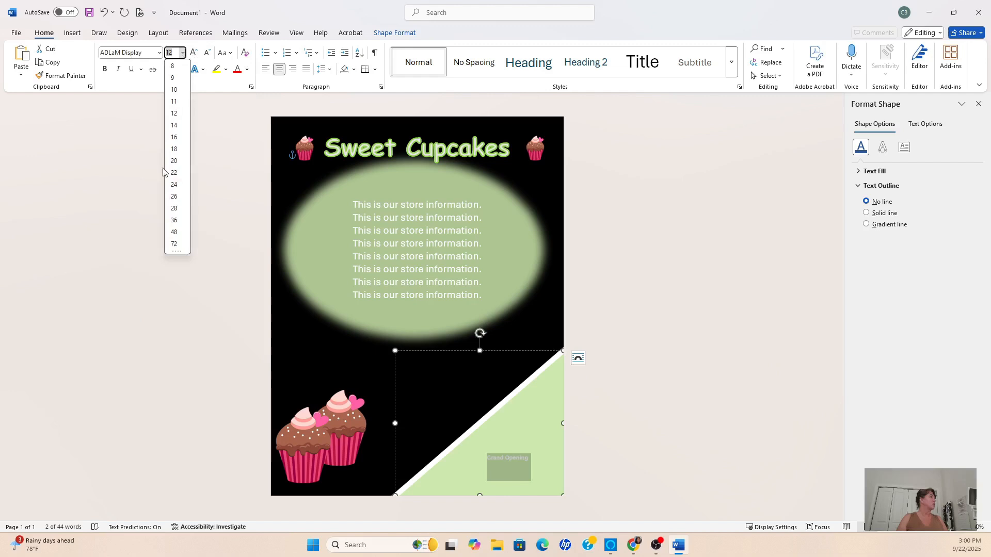
pyautogui.click(174, 221)
pyautogui.press('Left')
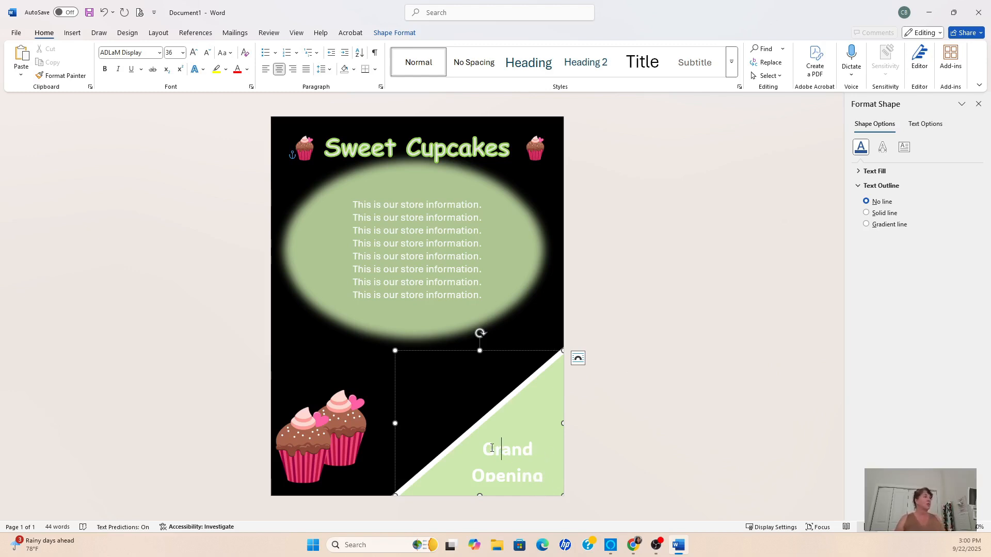
# - Set the "Grand Opening" text in the triangle to font size 20 and deselect it
pyautogui.moveTo(486, 446); pyautogui.dragTo(547, 479)
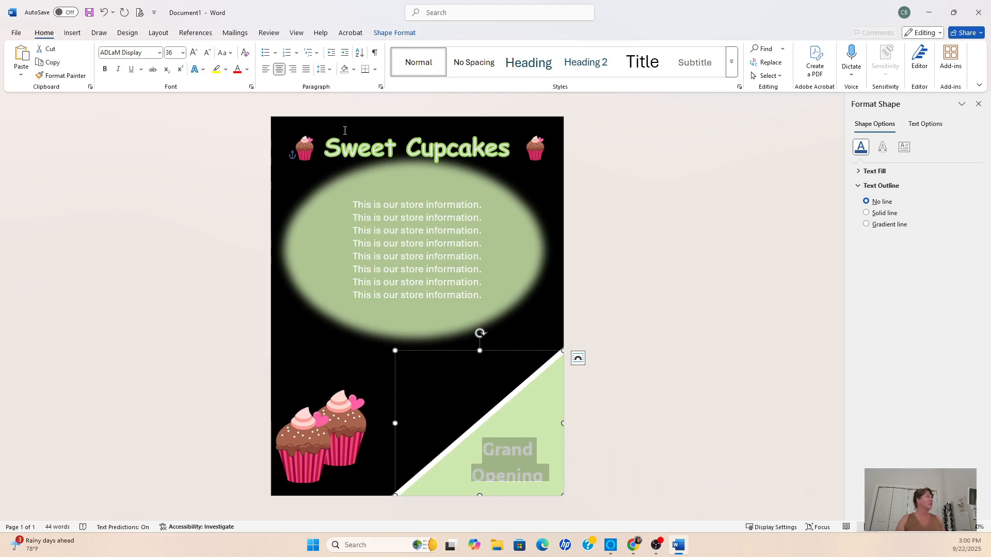
pyautogui.click(183, 53)
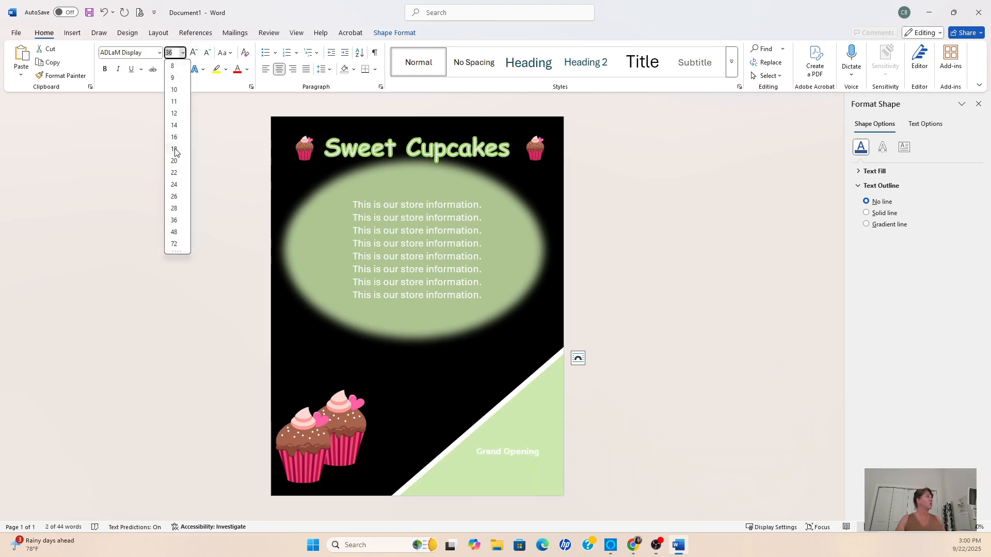
pyautogui.click(169, 163)
pyautogui.click(734, 233)
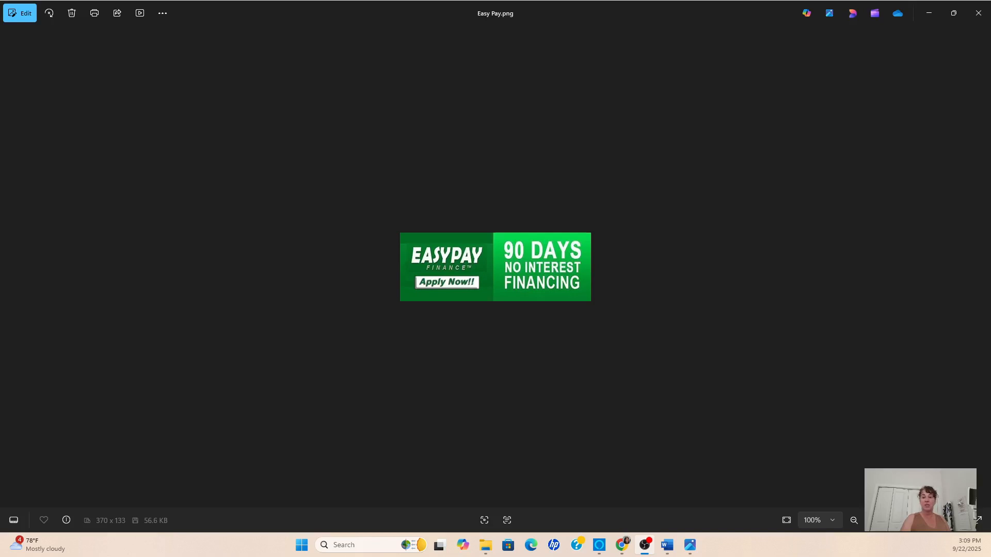
# - Bring the sample images Easy Pay 2.png and DK's Towing.jpg onto this screen in Photos and view each one maximized
pyautogui.press('super+d')
pyautogui.press('super+d')
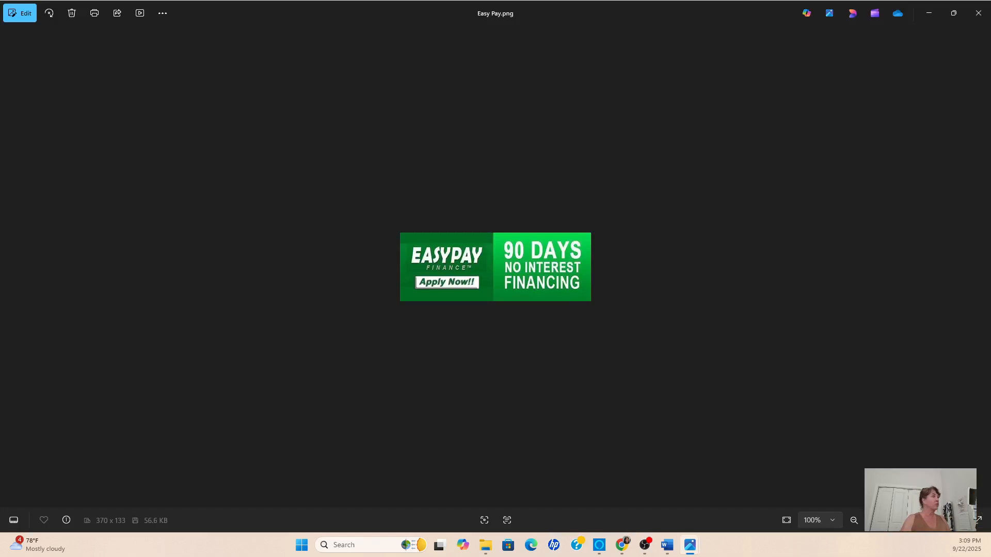
pyautogui.moveTo(990, 144); pyautogui.dragTo(573, 110)
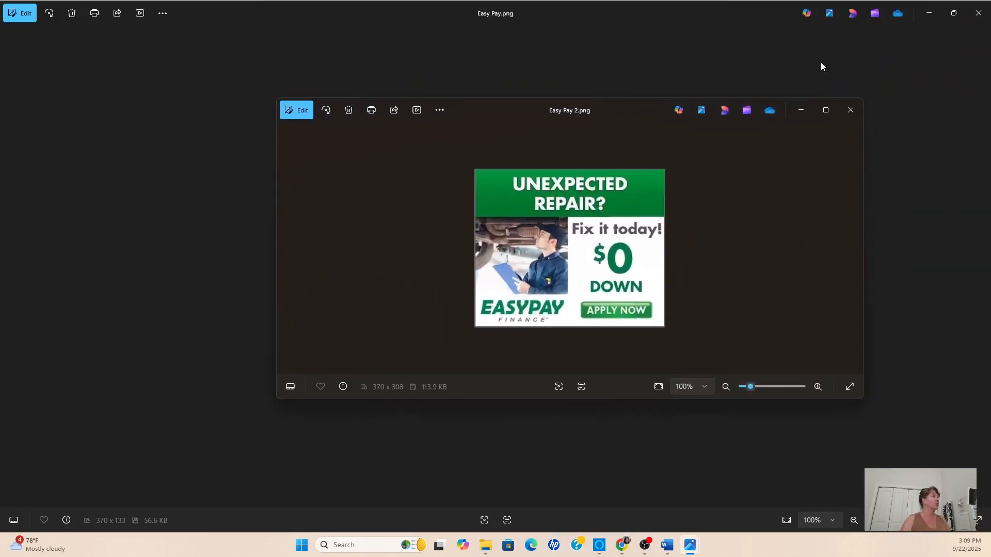
pyautogui.click(825, 110)
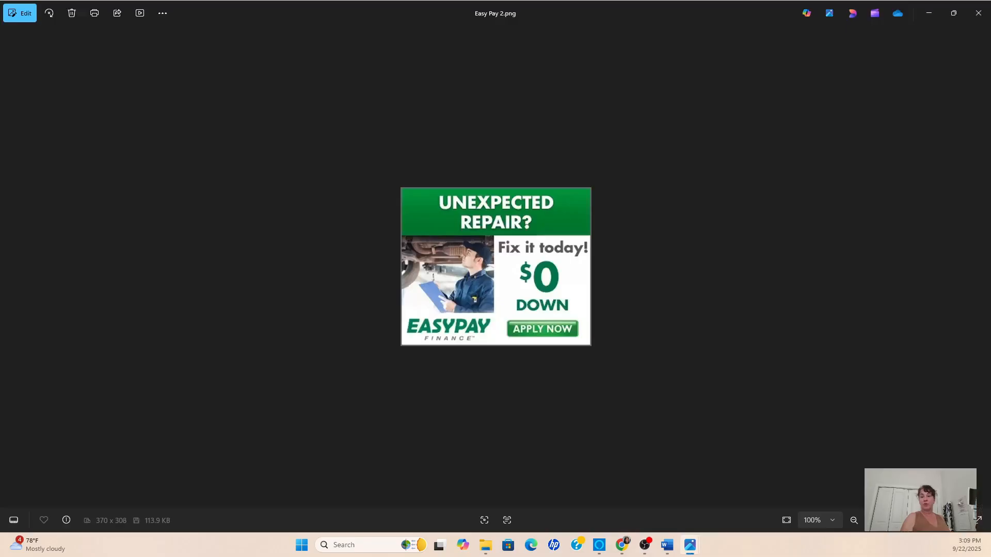
pyautogui.moveTo(990, 64); pyautogui.dragTo(660, 104)
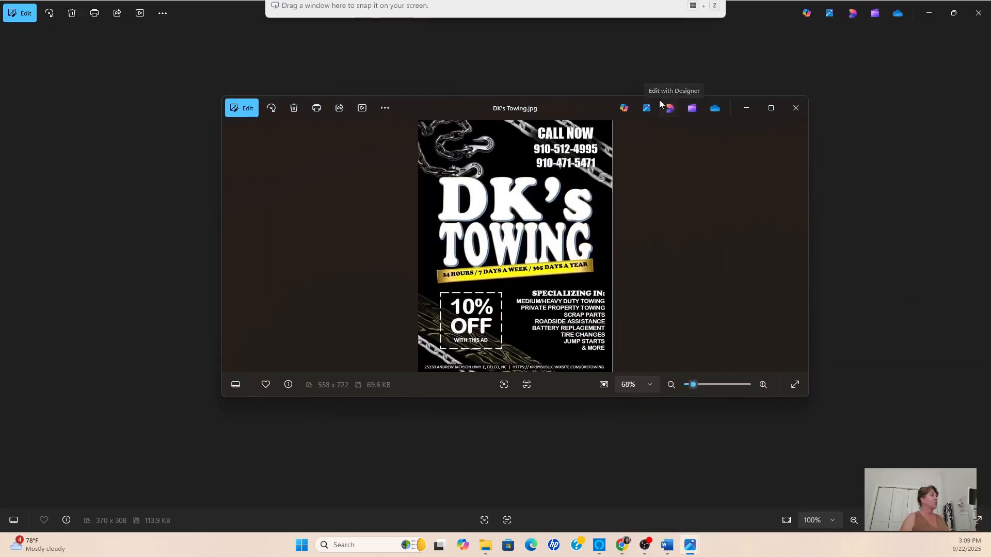
pyautogui.click(770, 107)
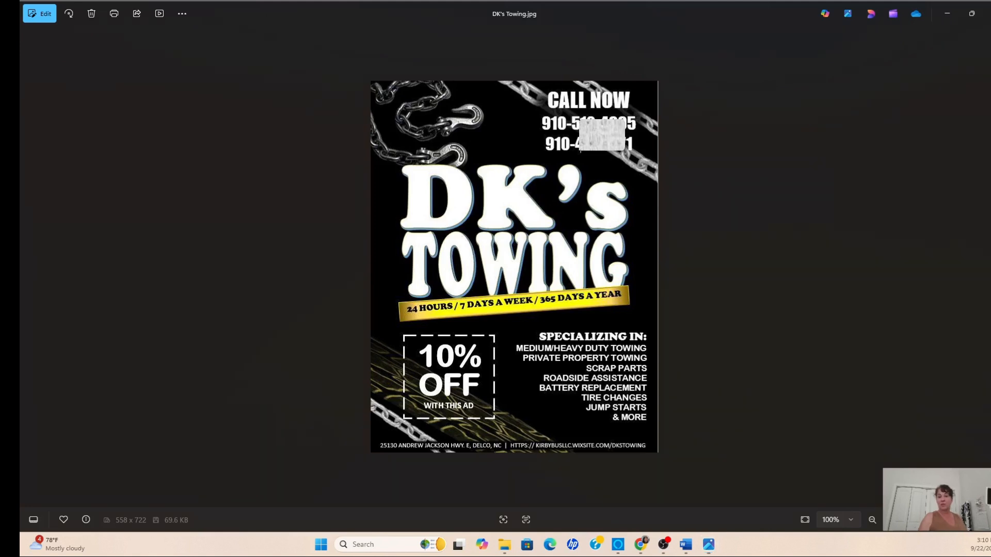
pyautogui.press('super+d')
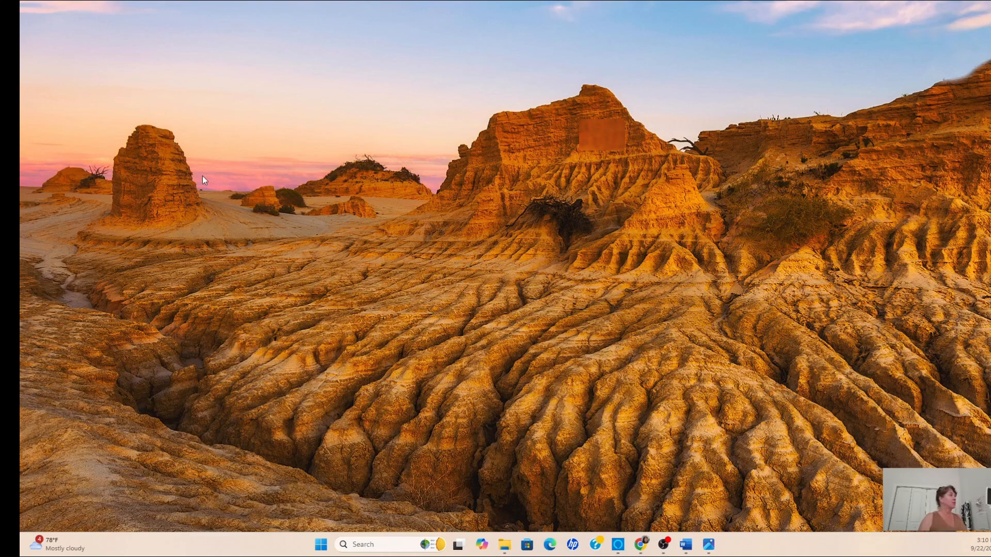
pyautogui.press('super+d')
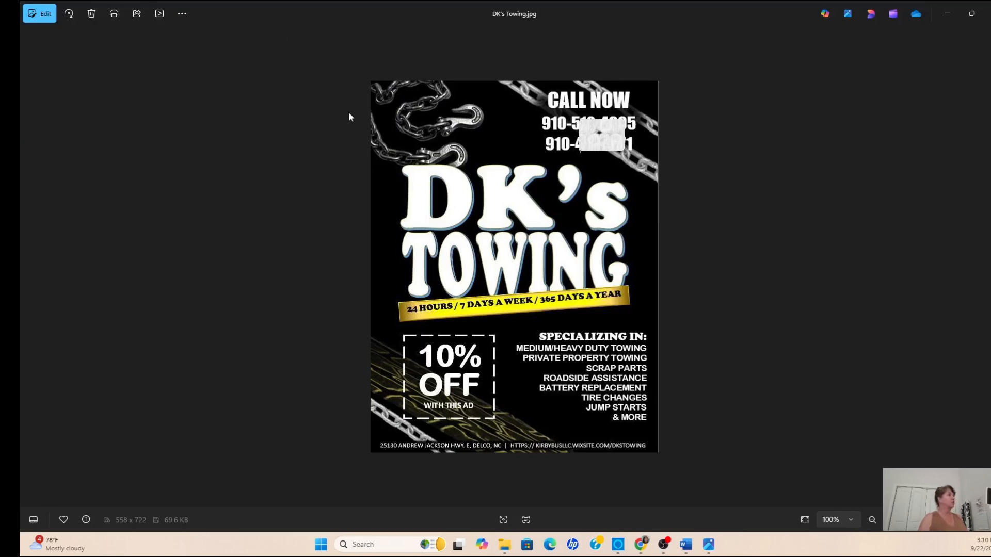
pyautogui.press('super+d')
pyautogui.press('super+d')
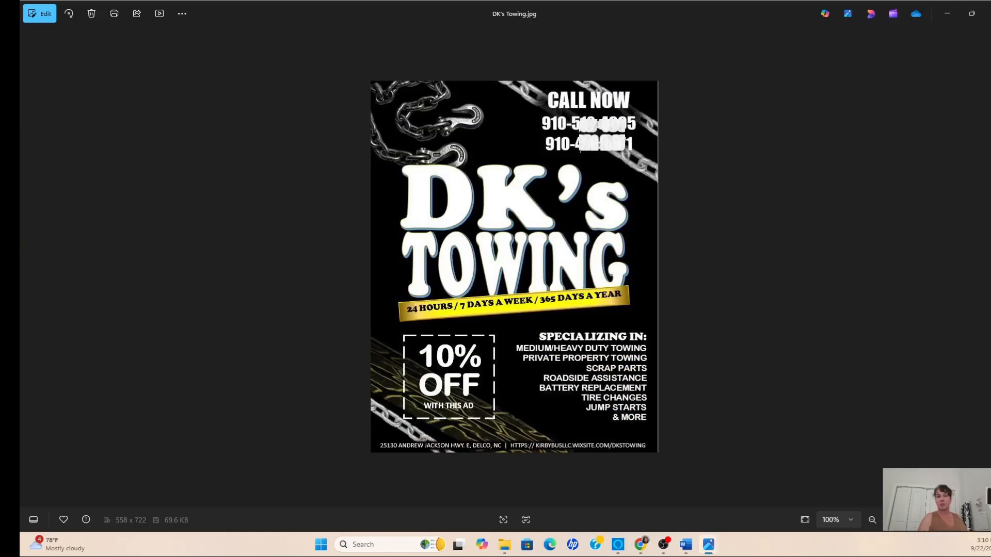
# - Bring the DK's Card.jpg image onto this screen, maximize it and enlarge it to 314% to examine the card design
pyautogui.moveTo(355, 134); pyautogui.dragTo(599, 113)
pyautogui.click(809, 101)
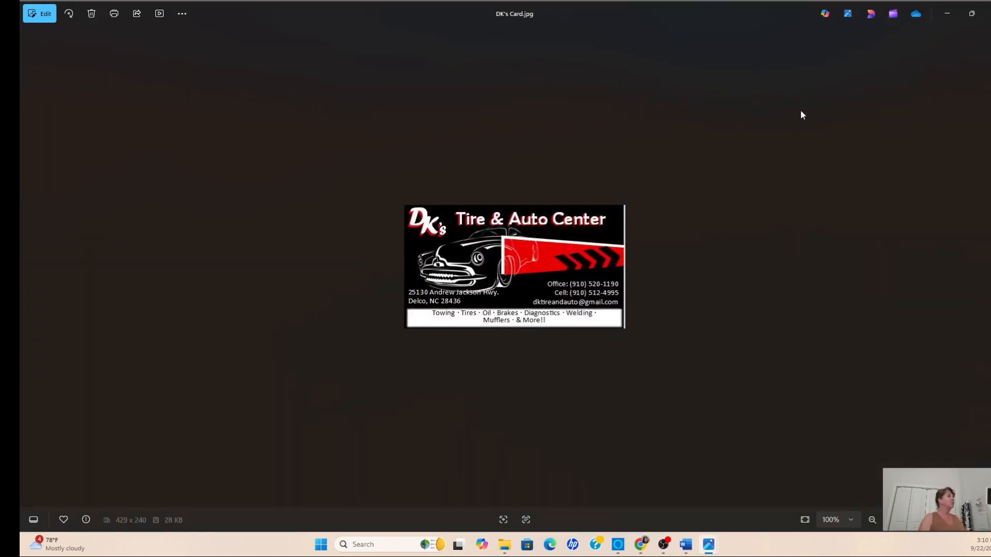
pyautogui.scroll(8, 708, 214)
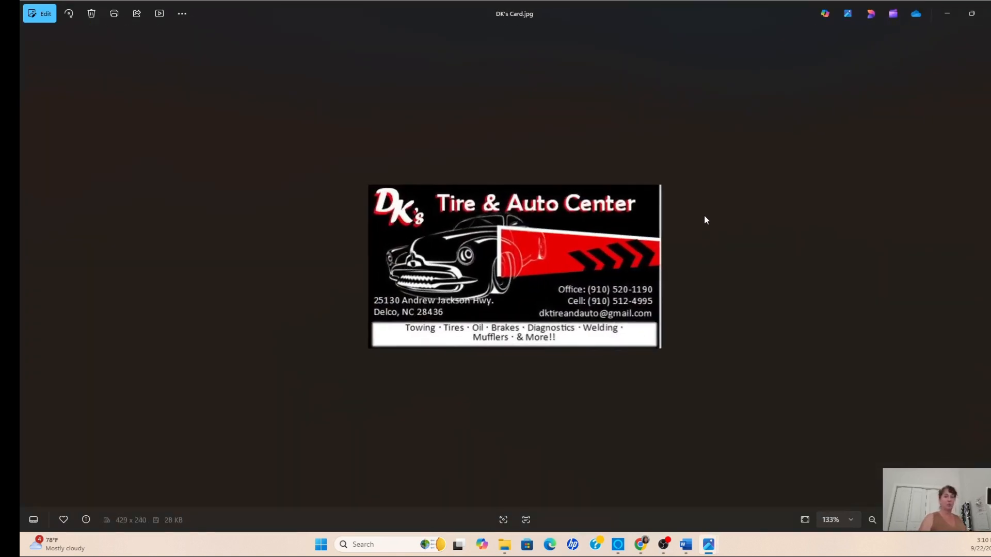
pyautogui.scroll(2, 712, 213)
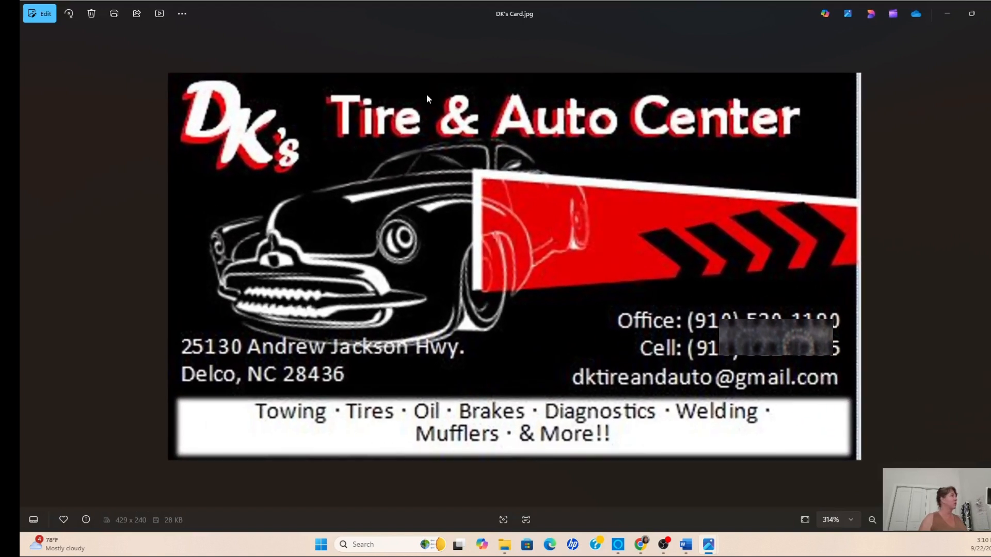